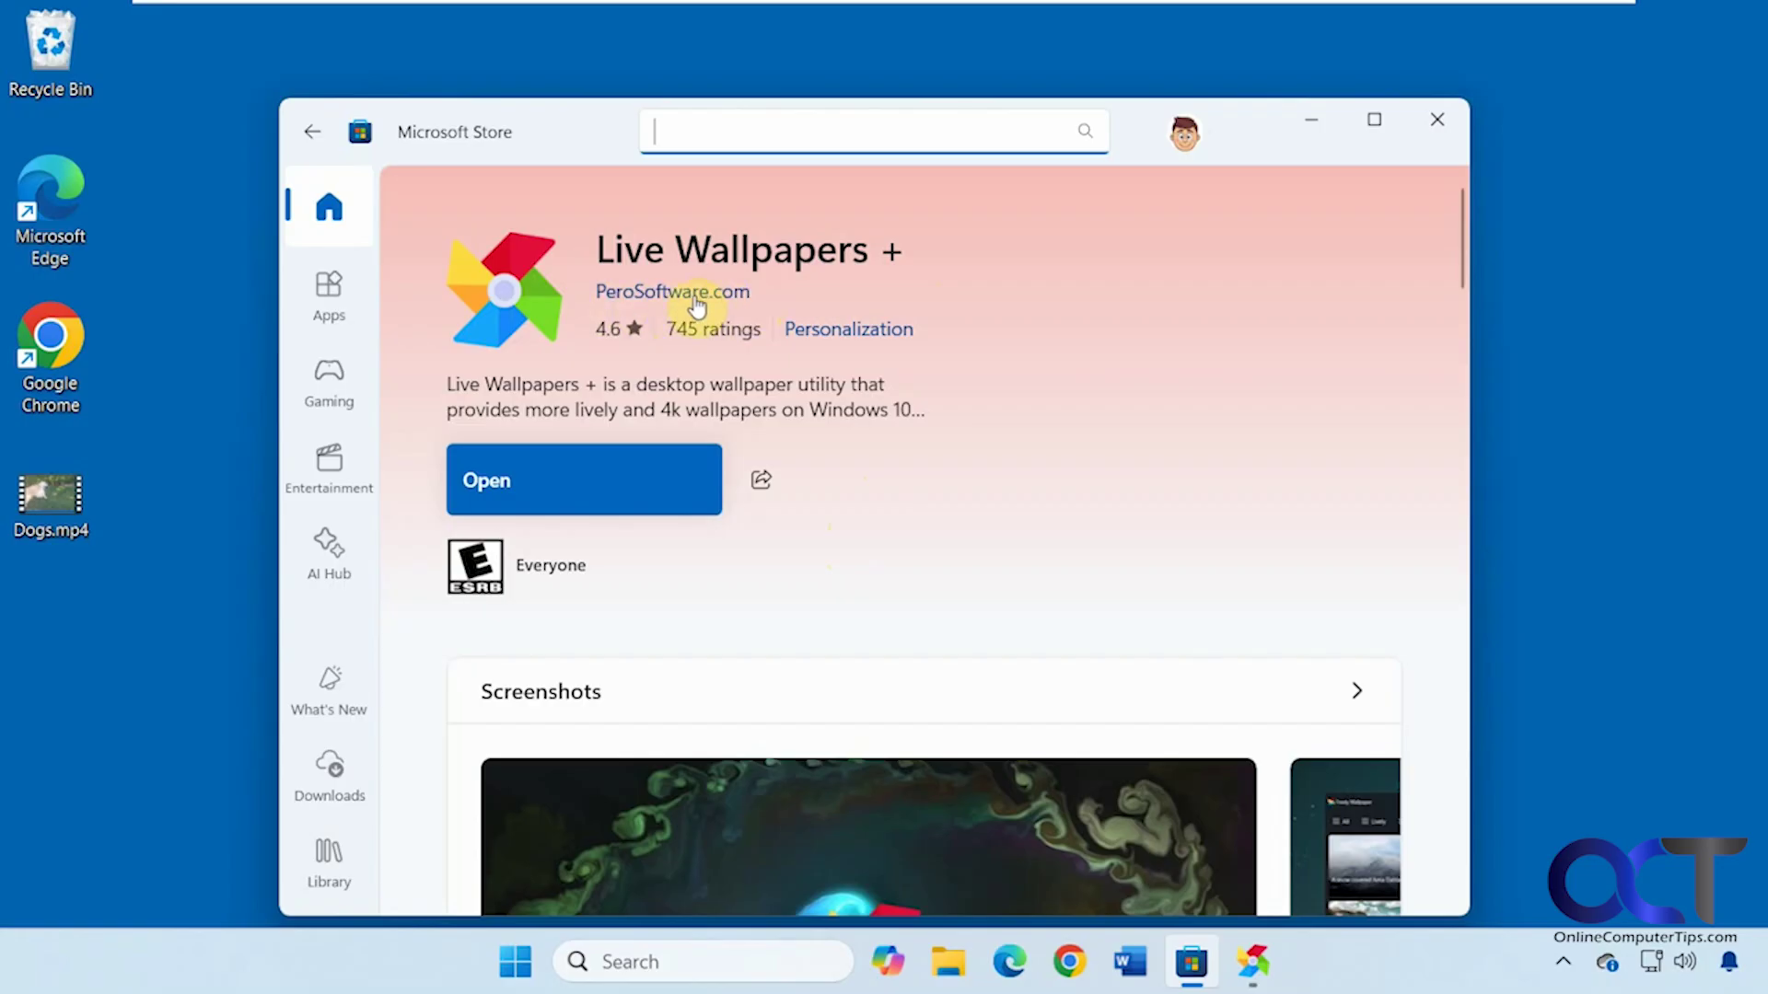
# Launch the installed Live Wallpapers + app from its Microsoft Store page
pyautogui.click(556, 482)
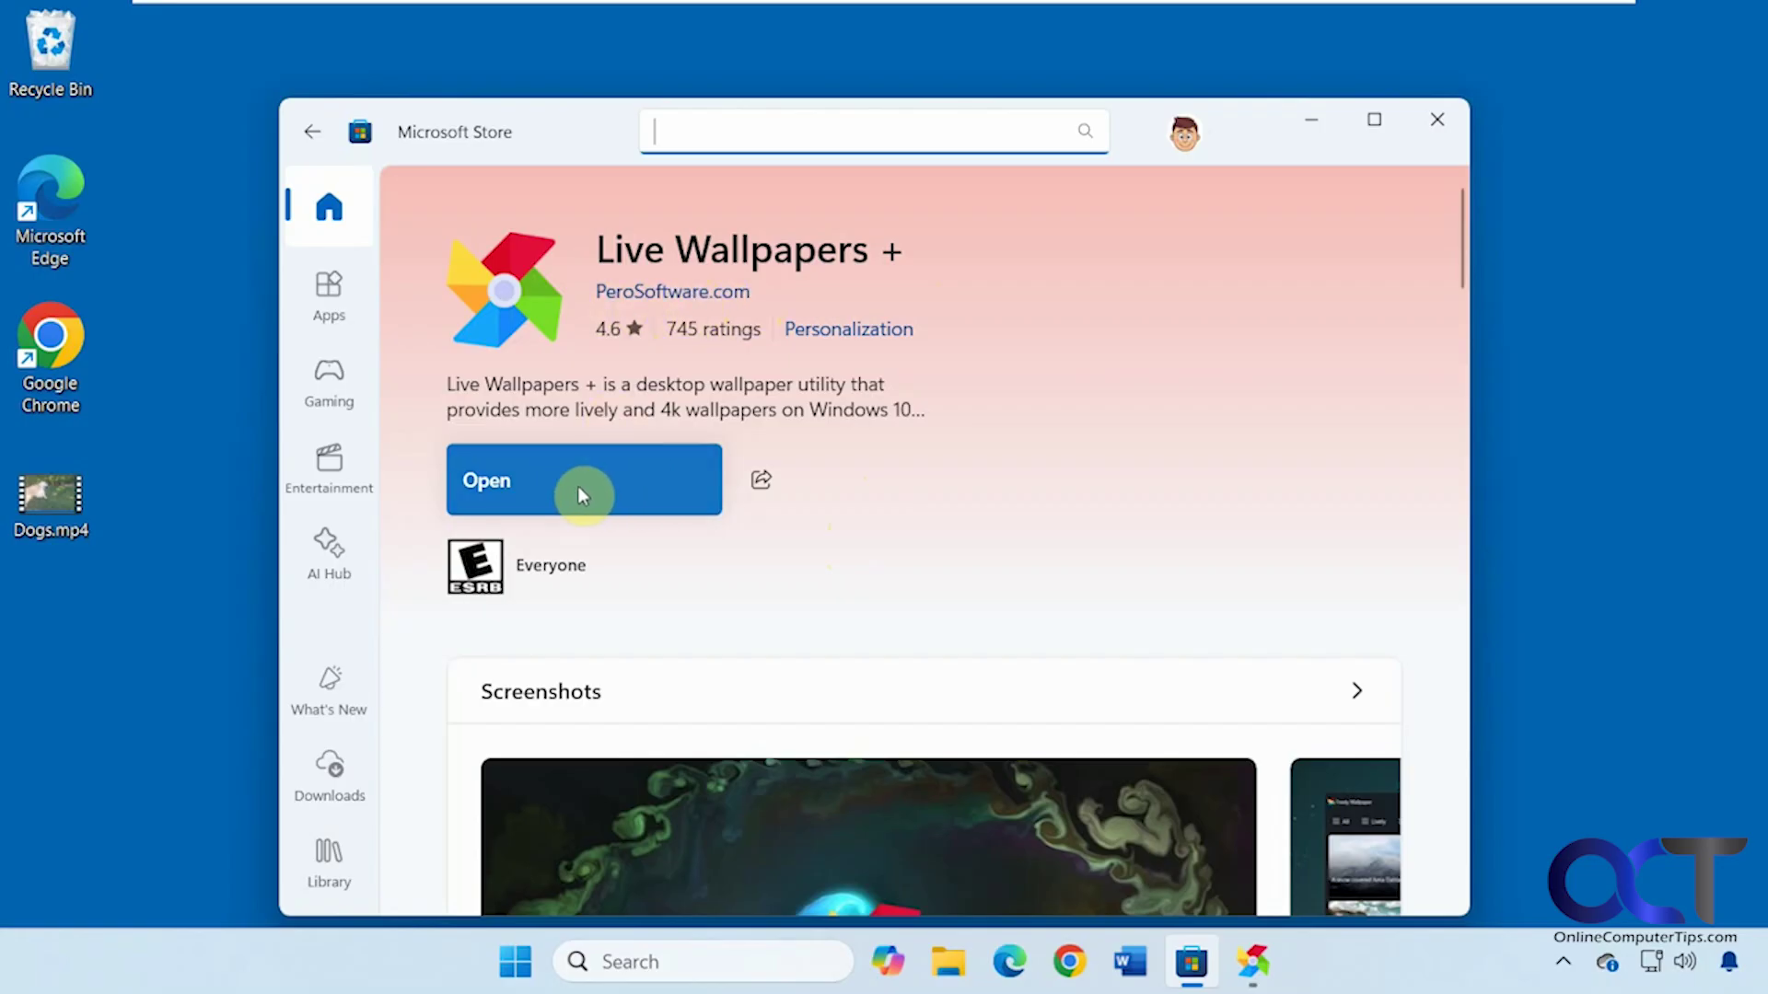
# Minimize the Store, bring up Live Wallpapers +, and browse the Lively, Nature and Travel categories
pyautogui.click(1309, 129)
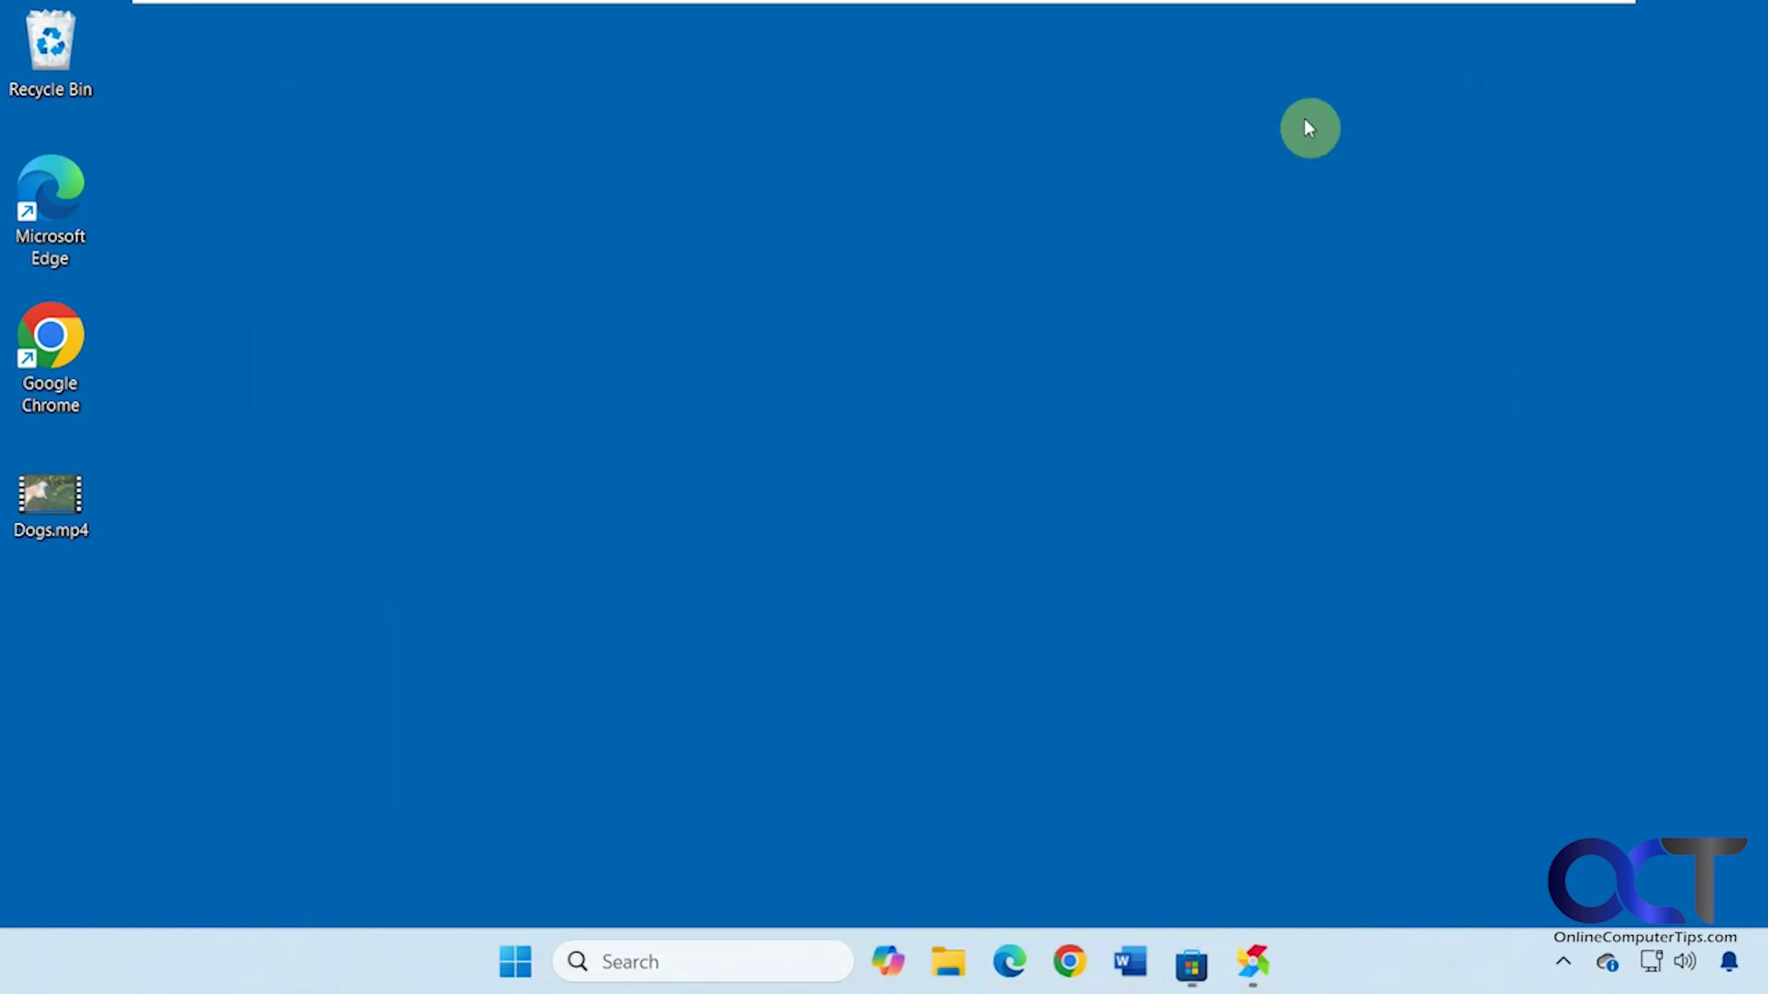
pyautogui.click(1257, 956)
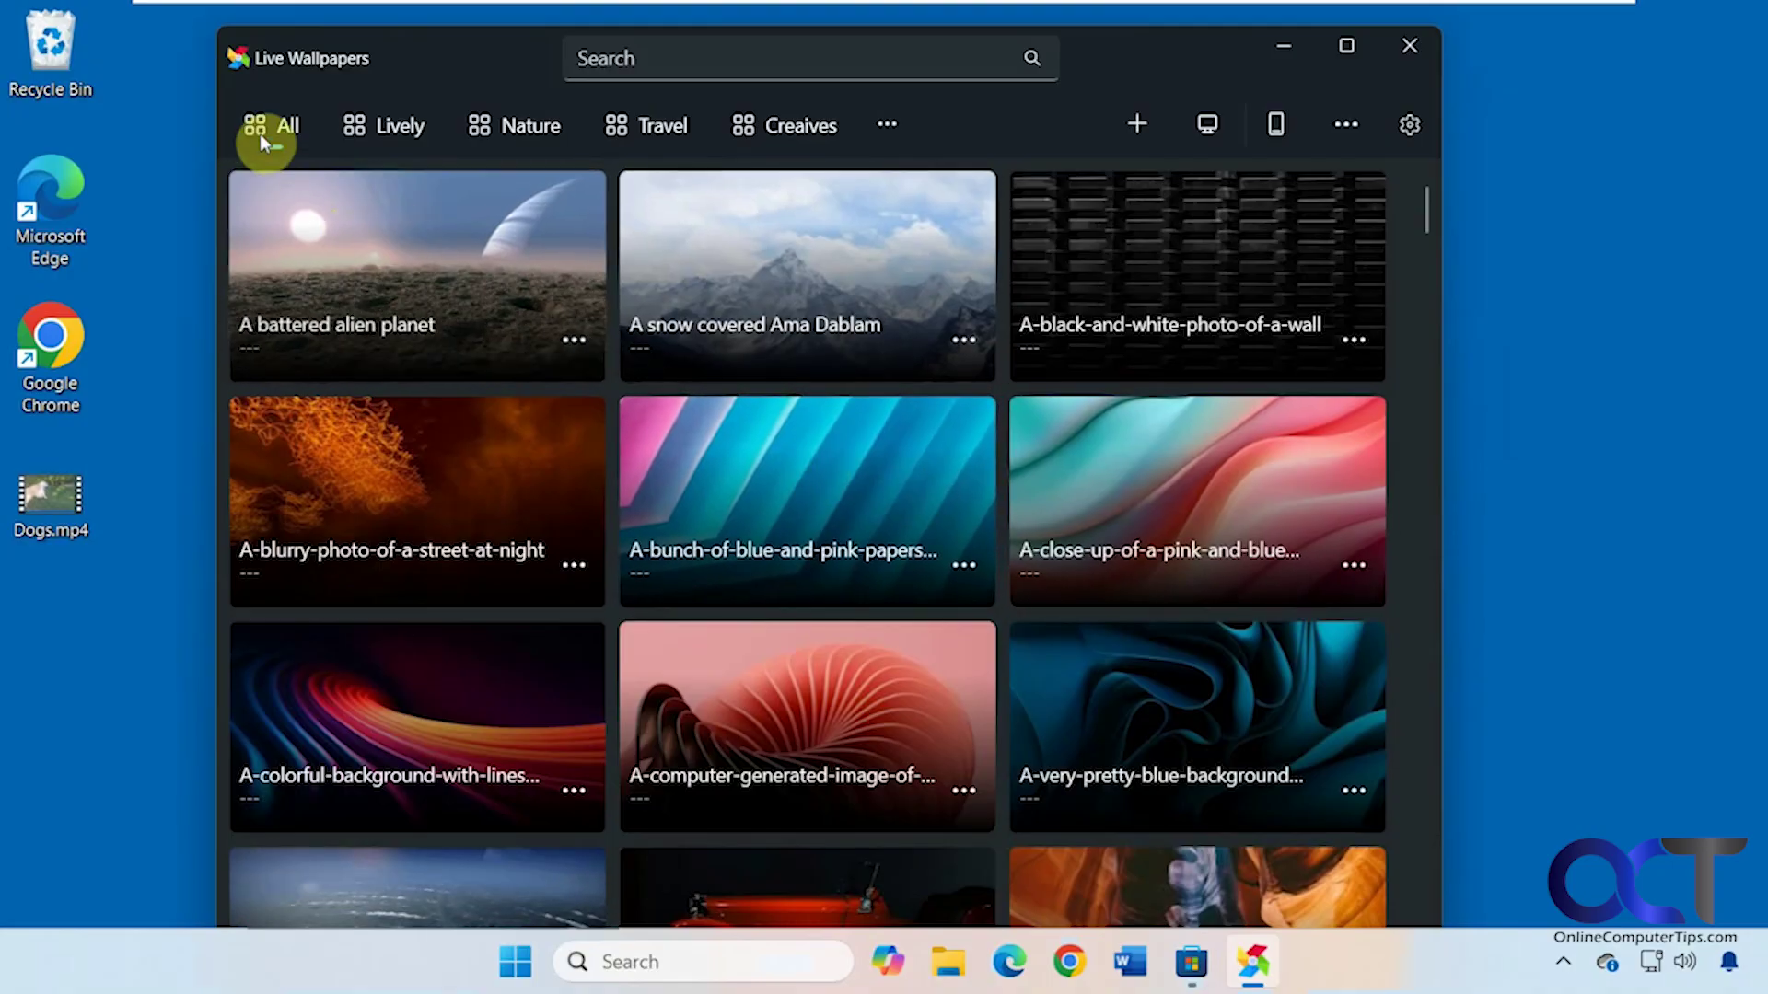
pyautogui.click(389, 131)
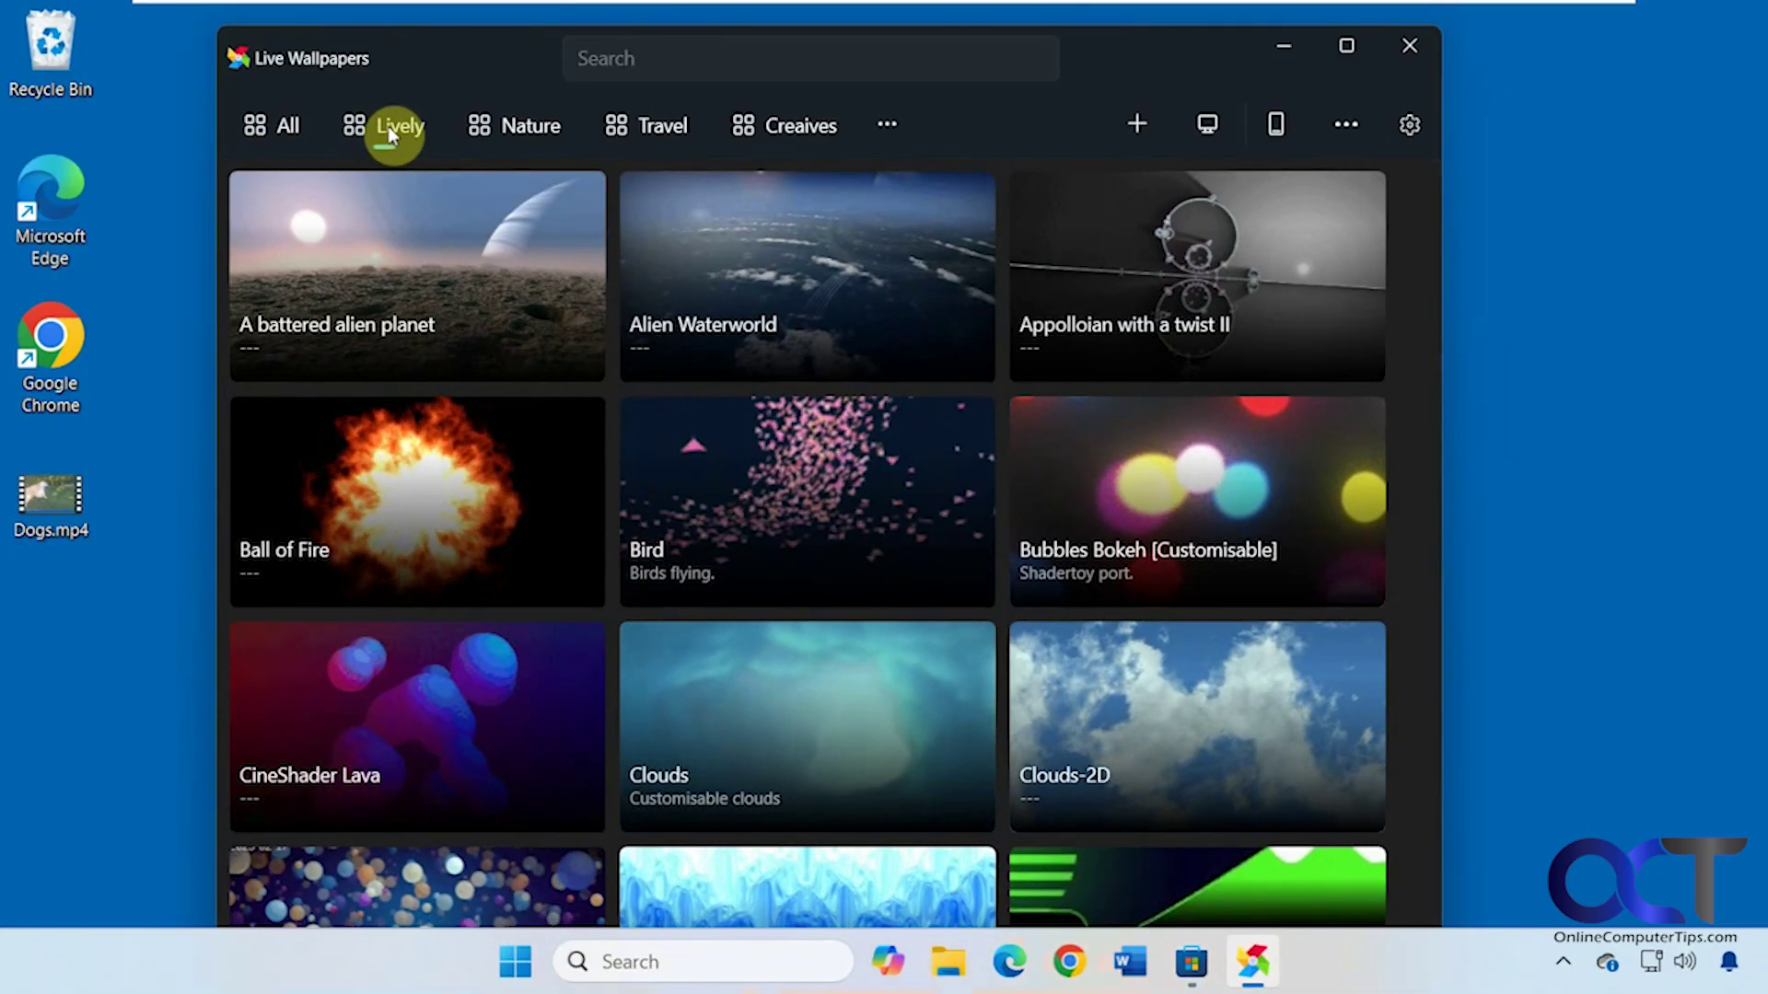
pyautogui.click(532, 129)
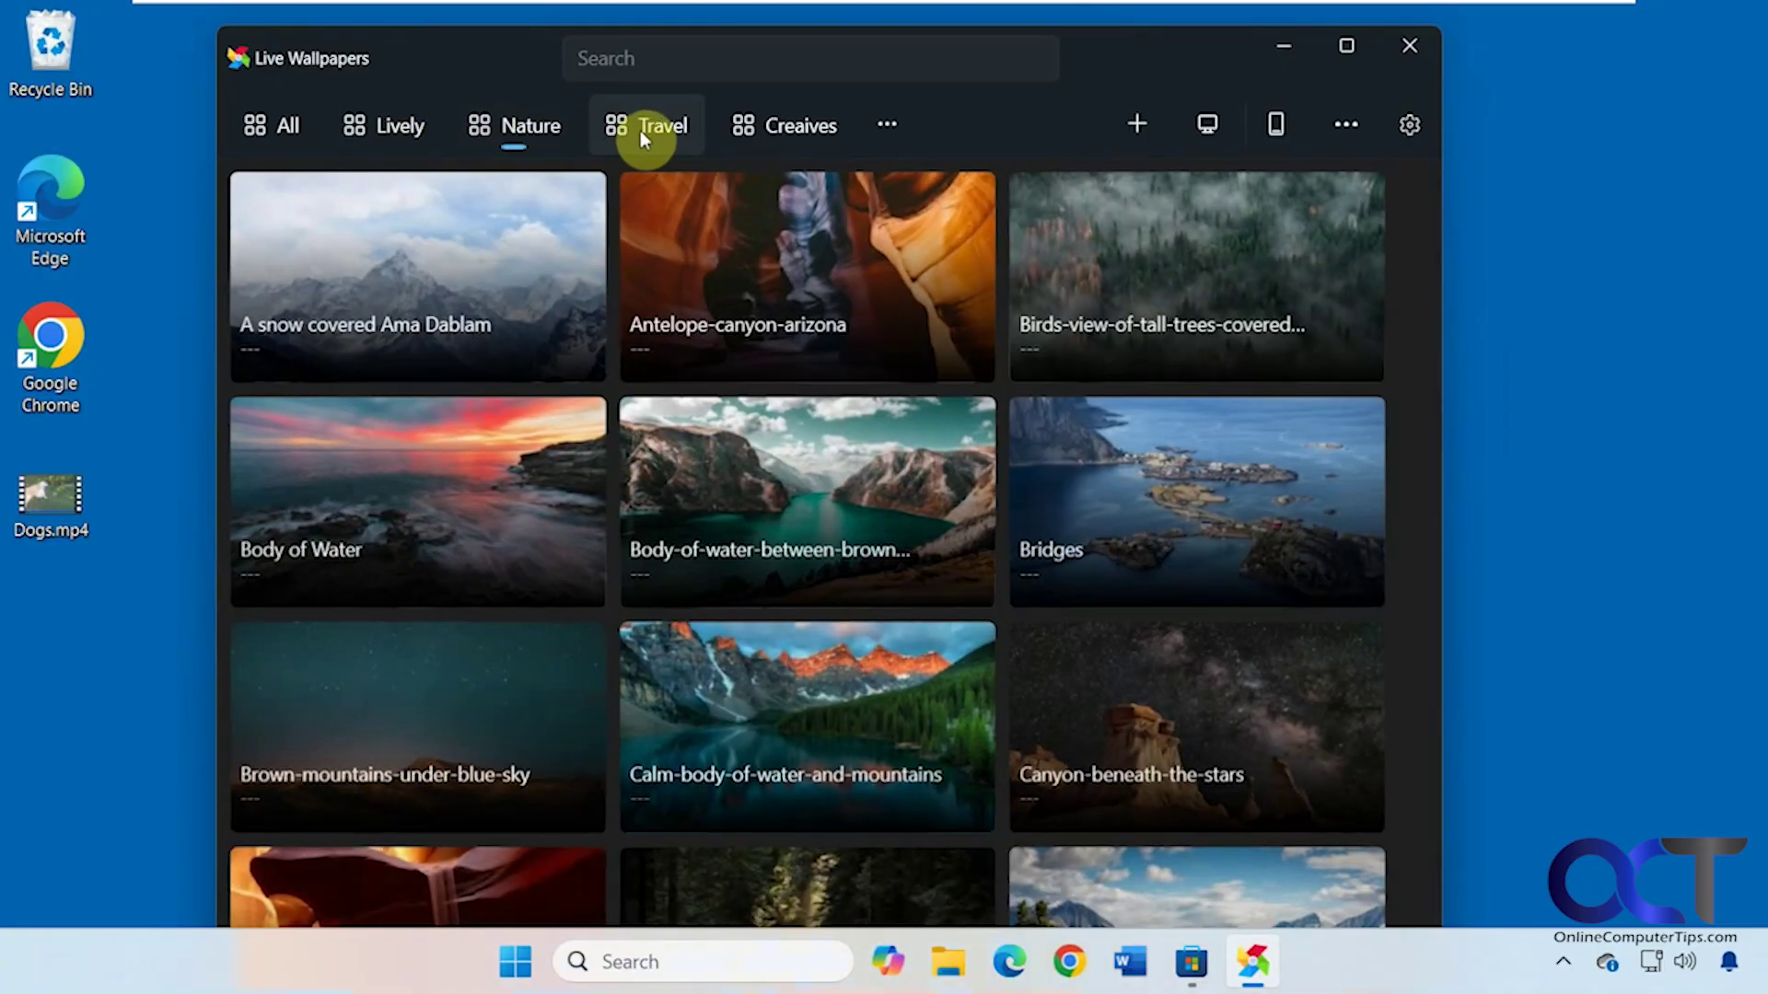
pyautogui.click(645, 130)
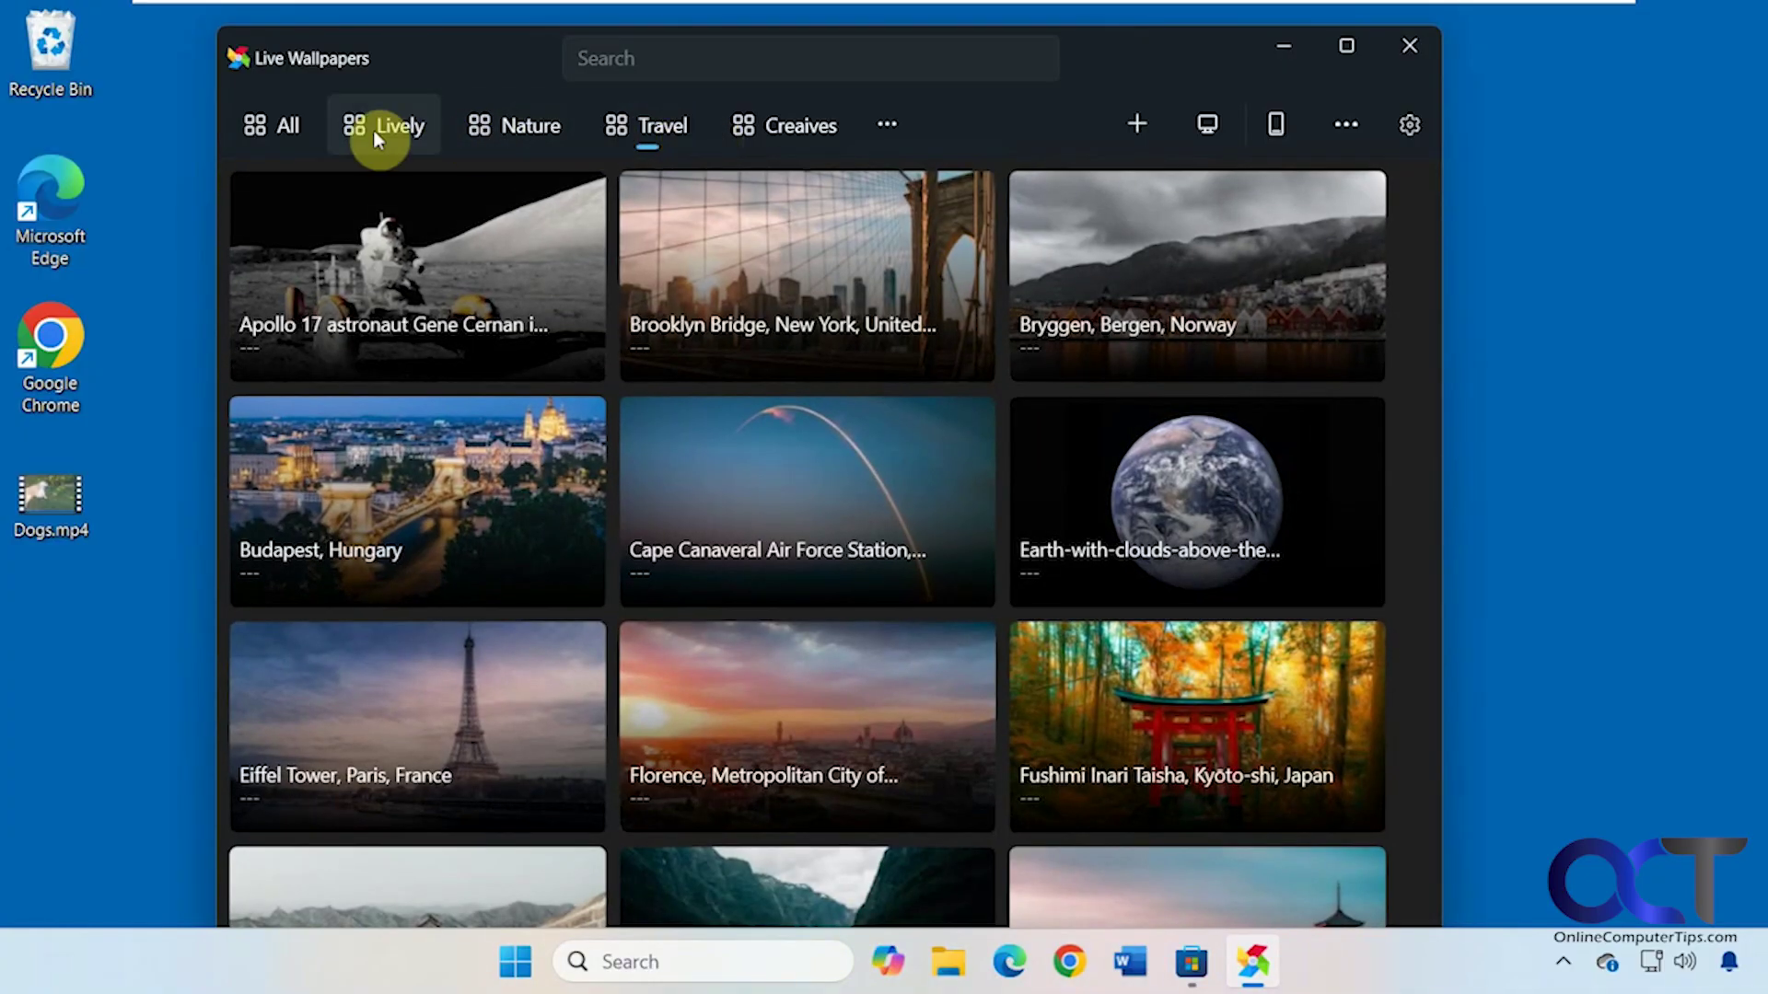
# Show all wallpapers, glance at the Choose Display options, then open the Taskbar+ Store listing
pyautogui.click(304, 130)
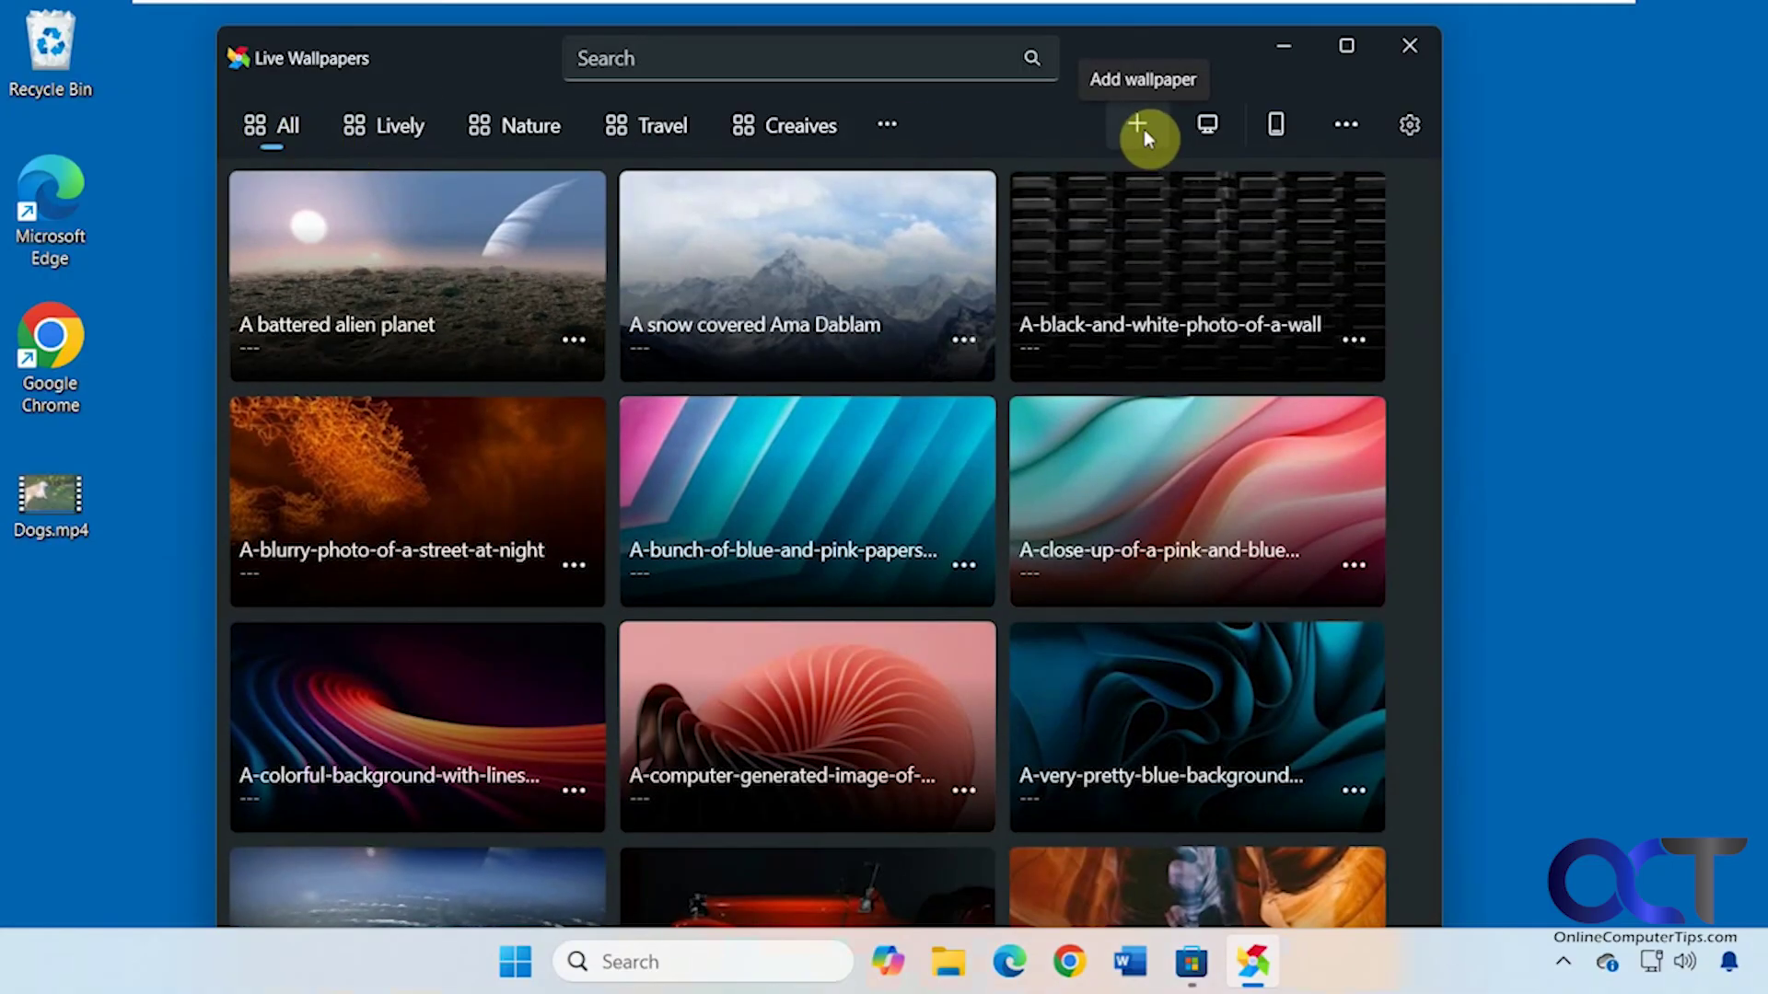
pyautogui.click(1205, 129)
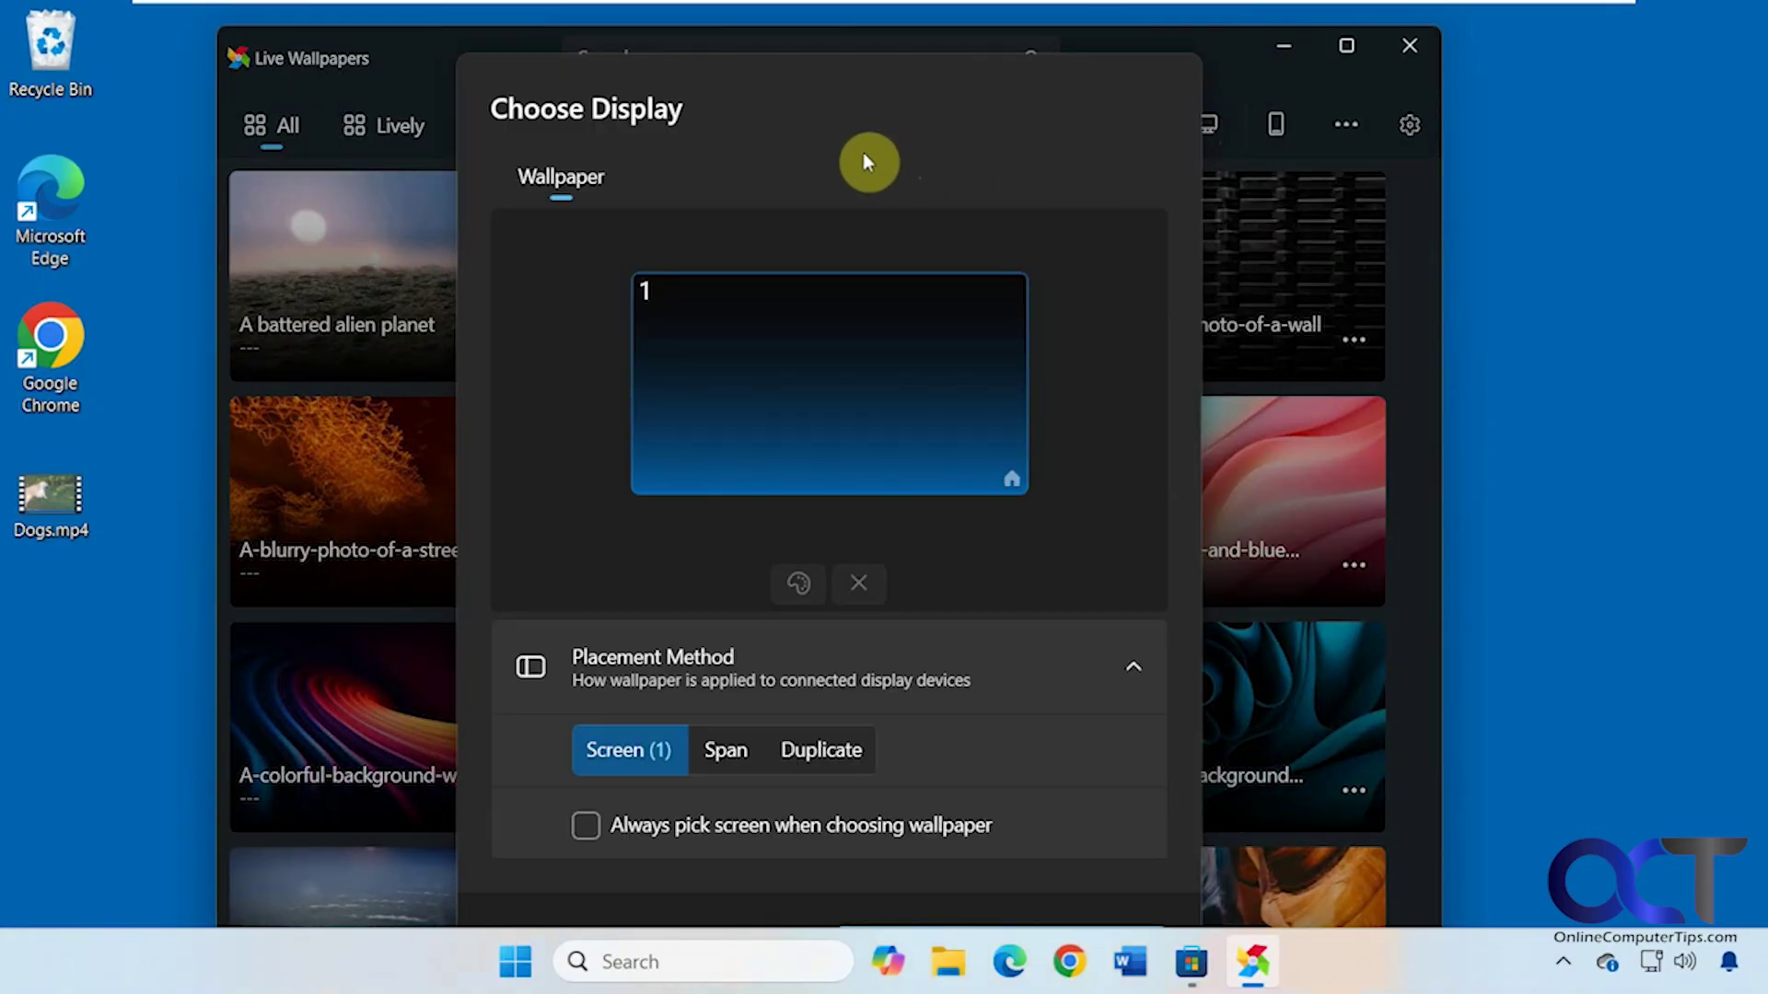
pyautogui.press('Escape')
pyautogui.click(1280, 127)
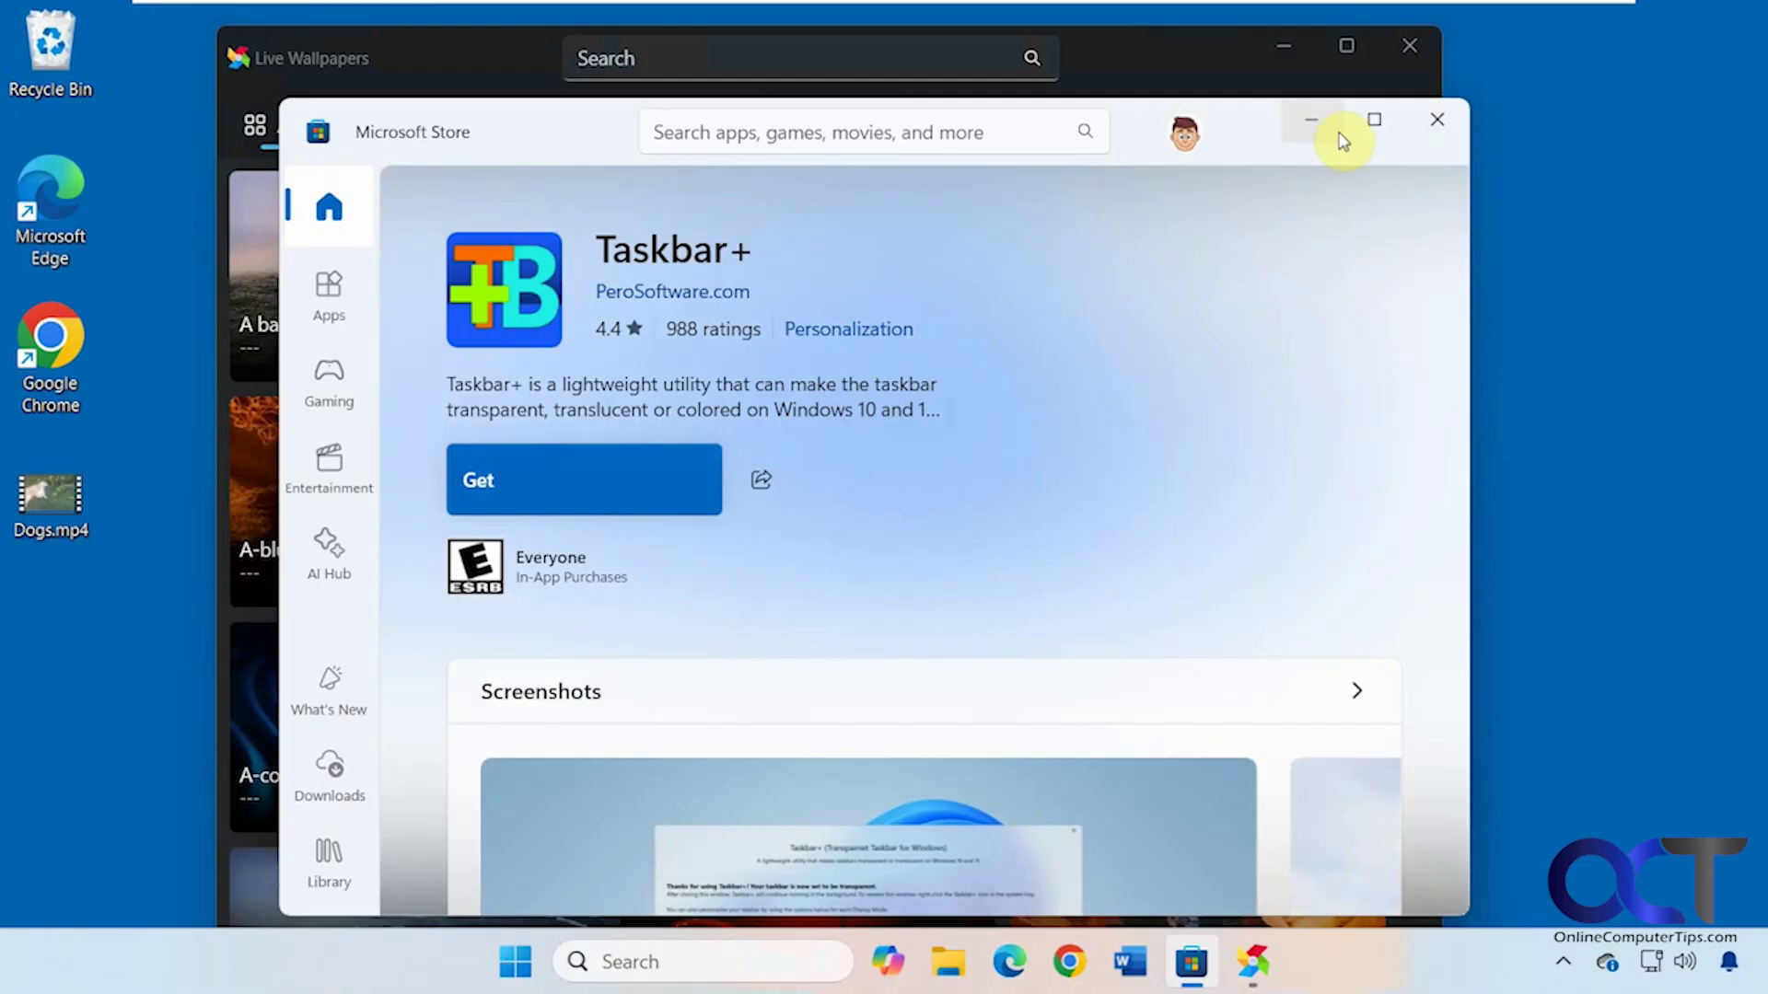
# Close the Store, peek at Help and About, open General settings, and check the hidden tray icons
pyautogui.click(1424, 133)
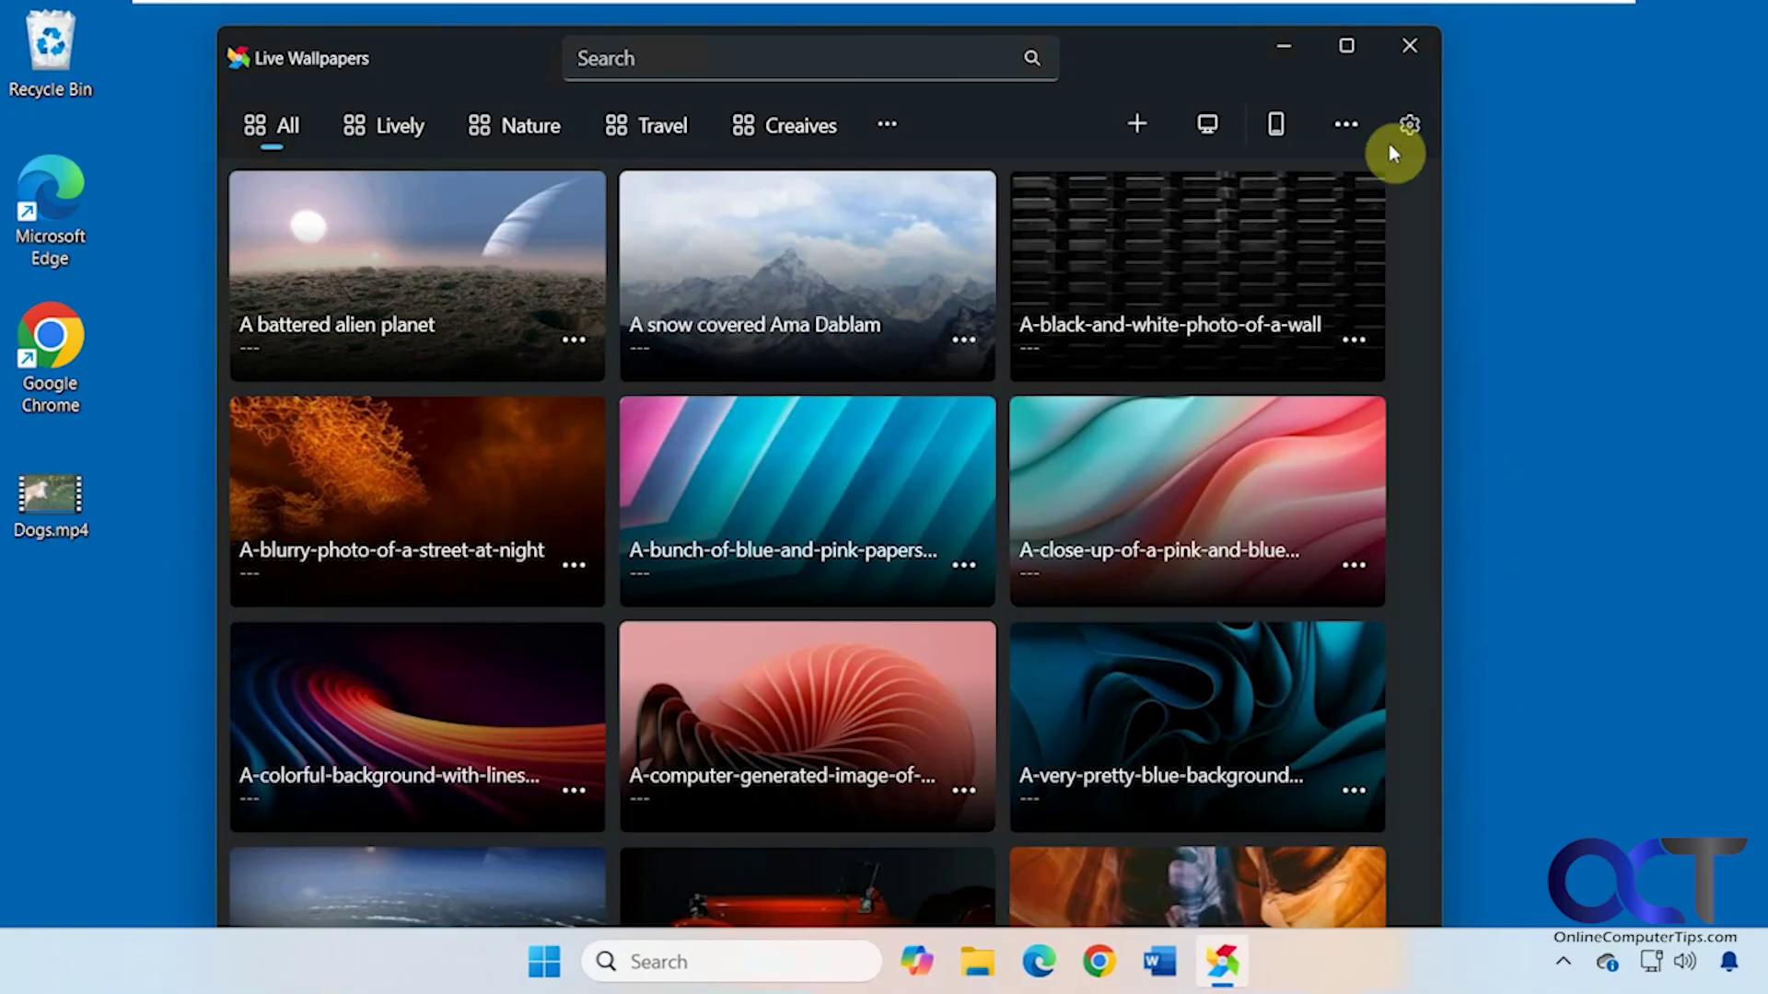
pyautogui.click(1354, 138)
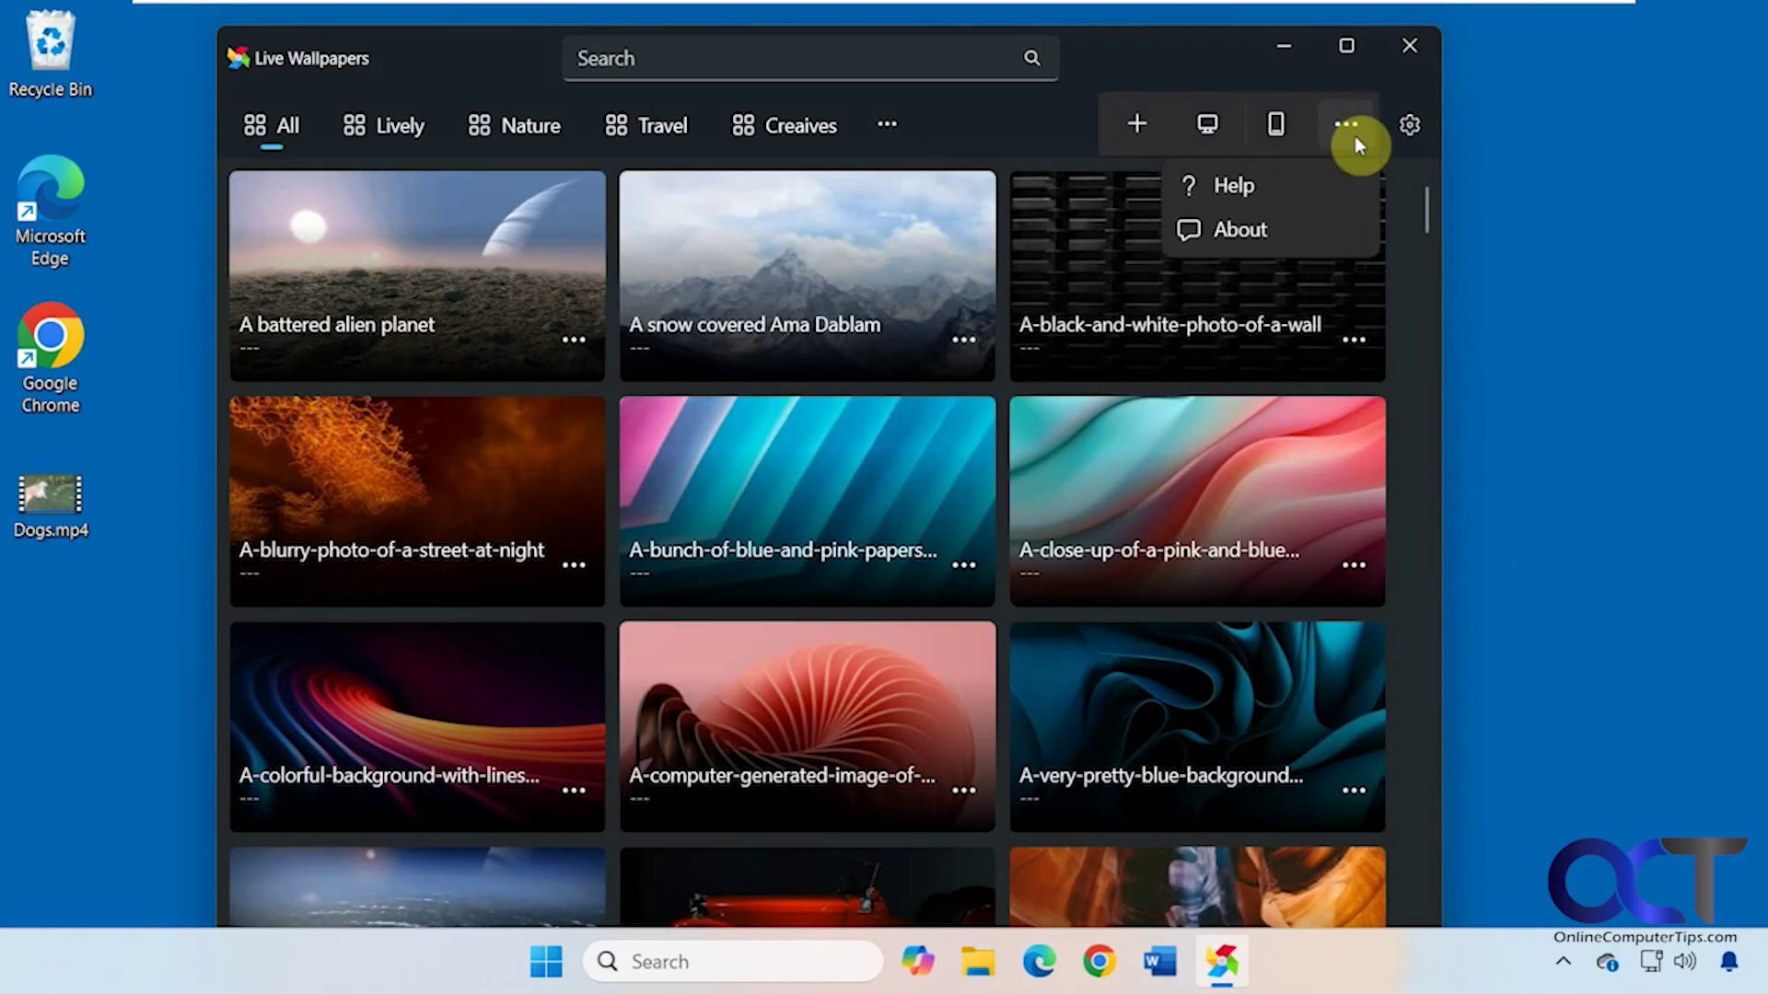
pyautogui.click(1401, 131)
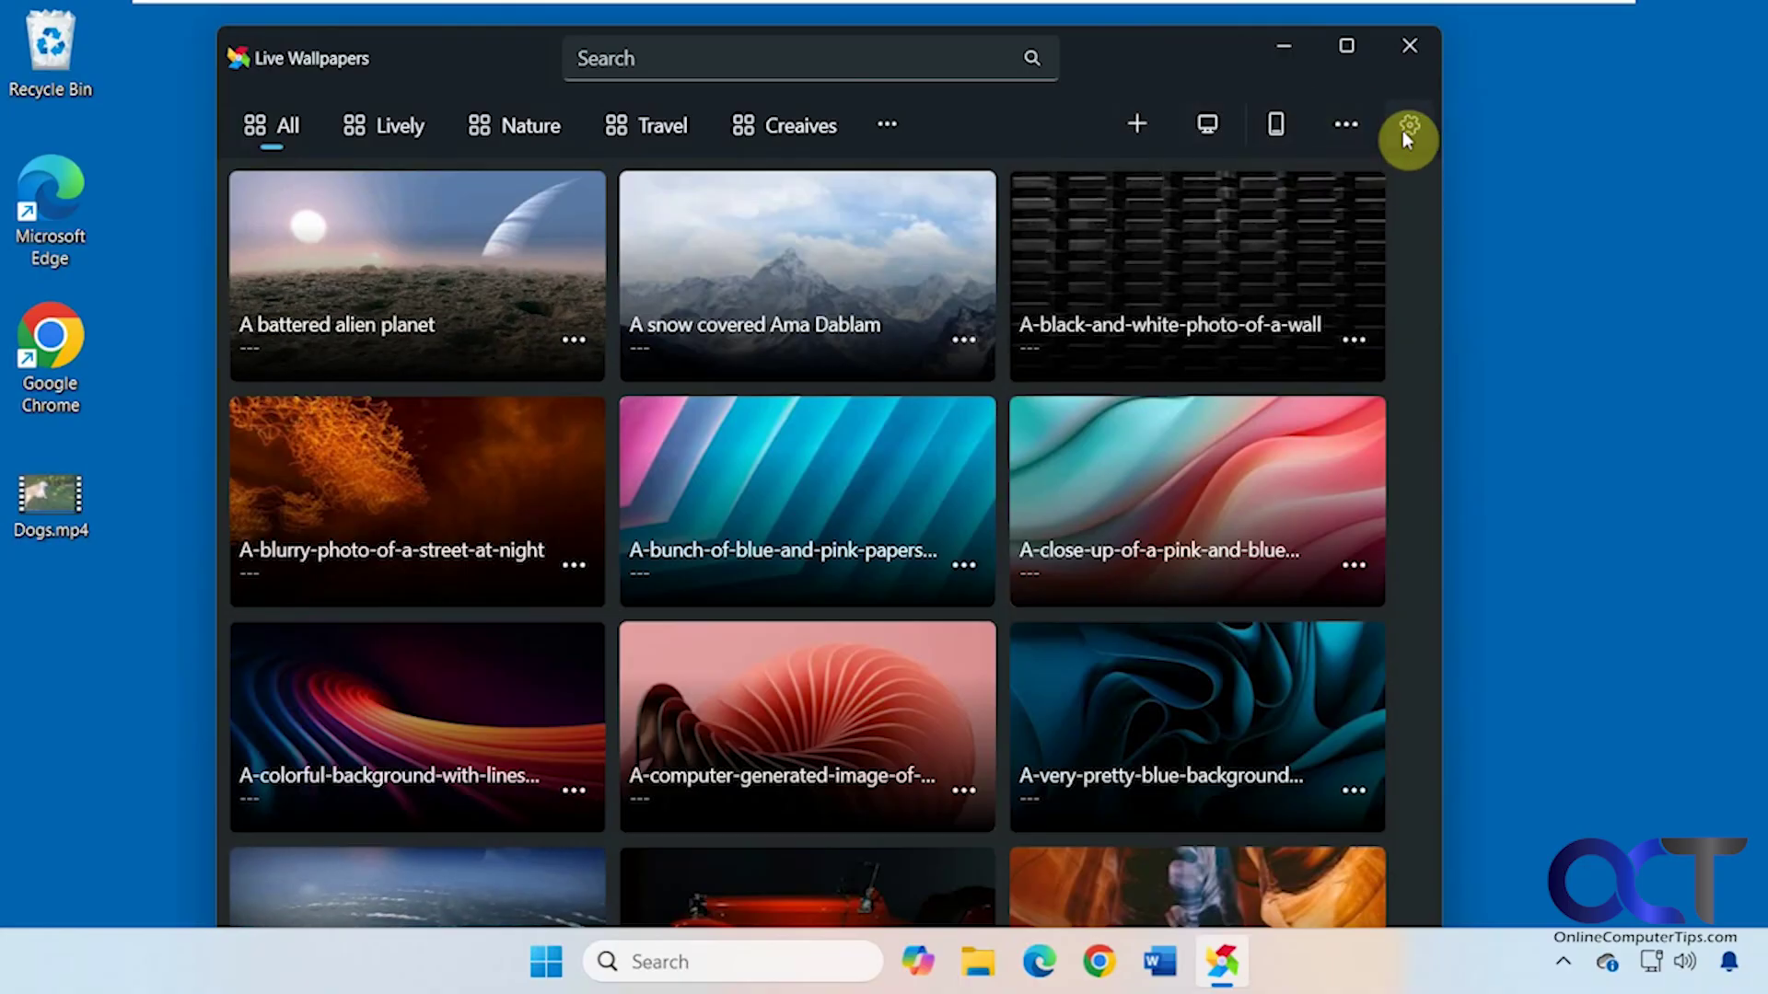
pyautogui.click(1401, 131)
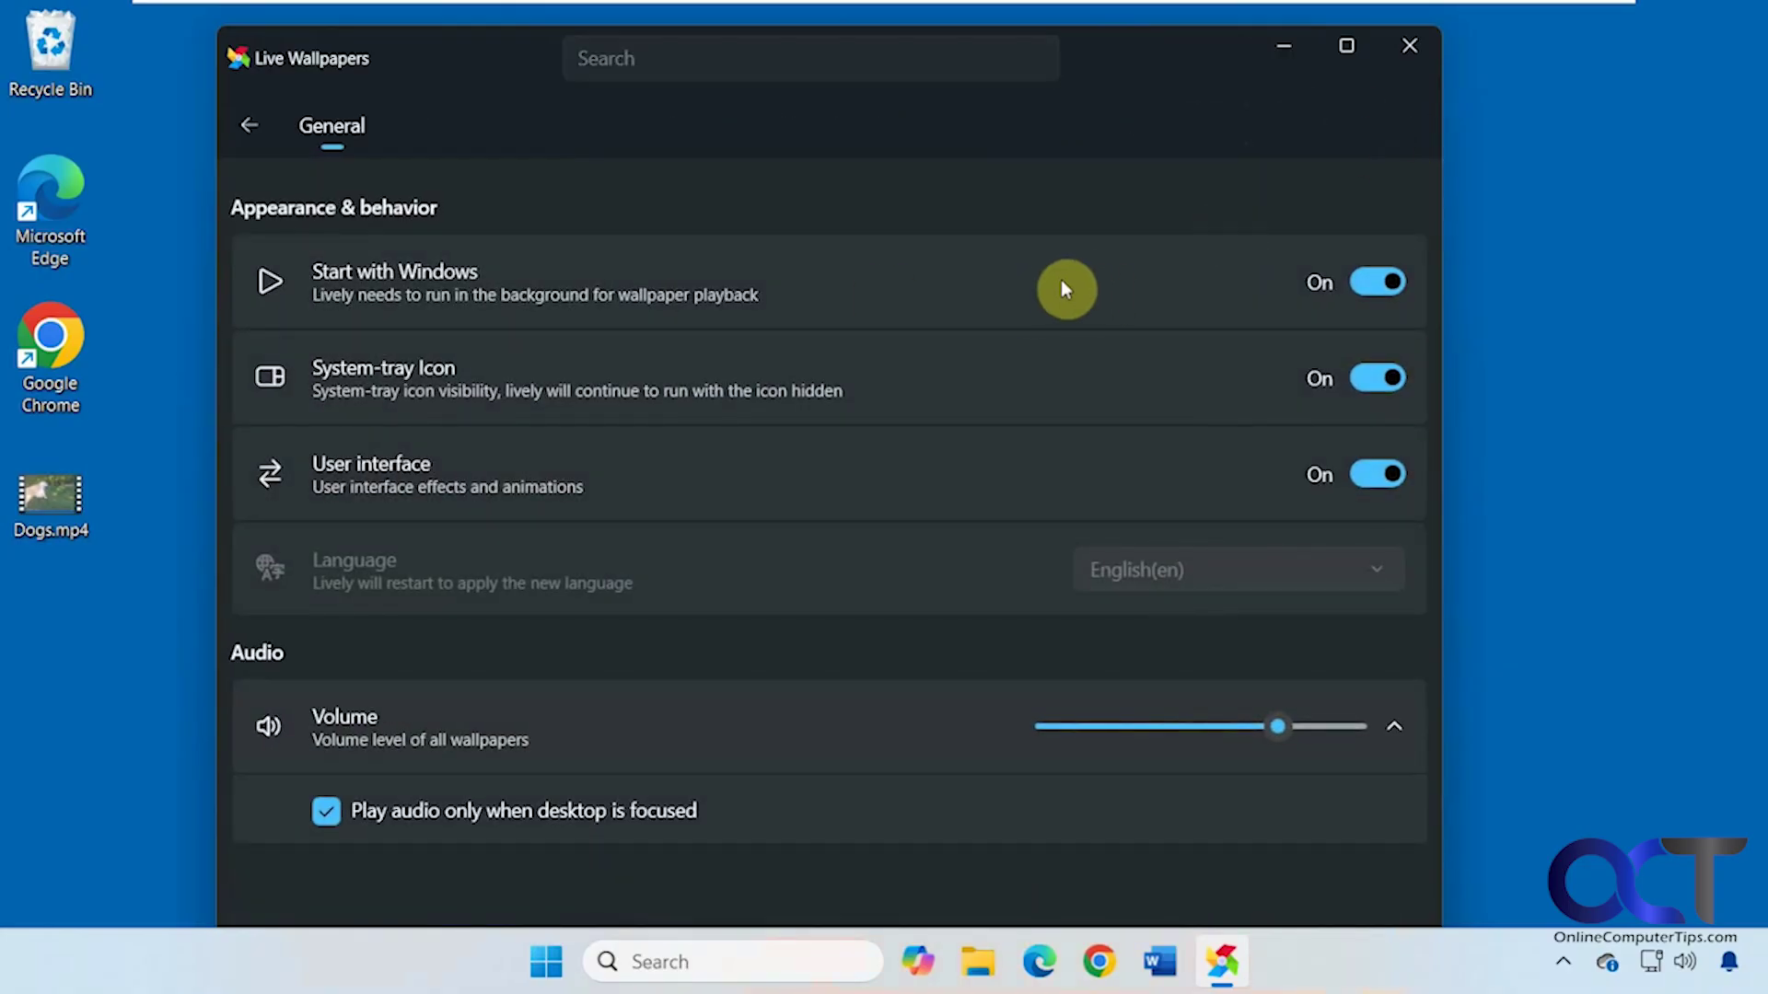
pyautogui.click(1563, 961)
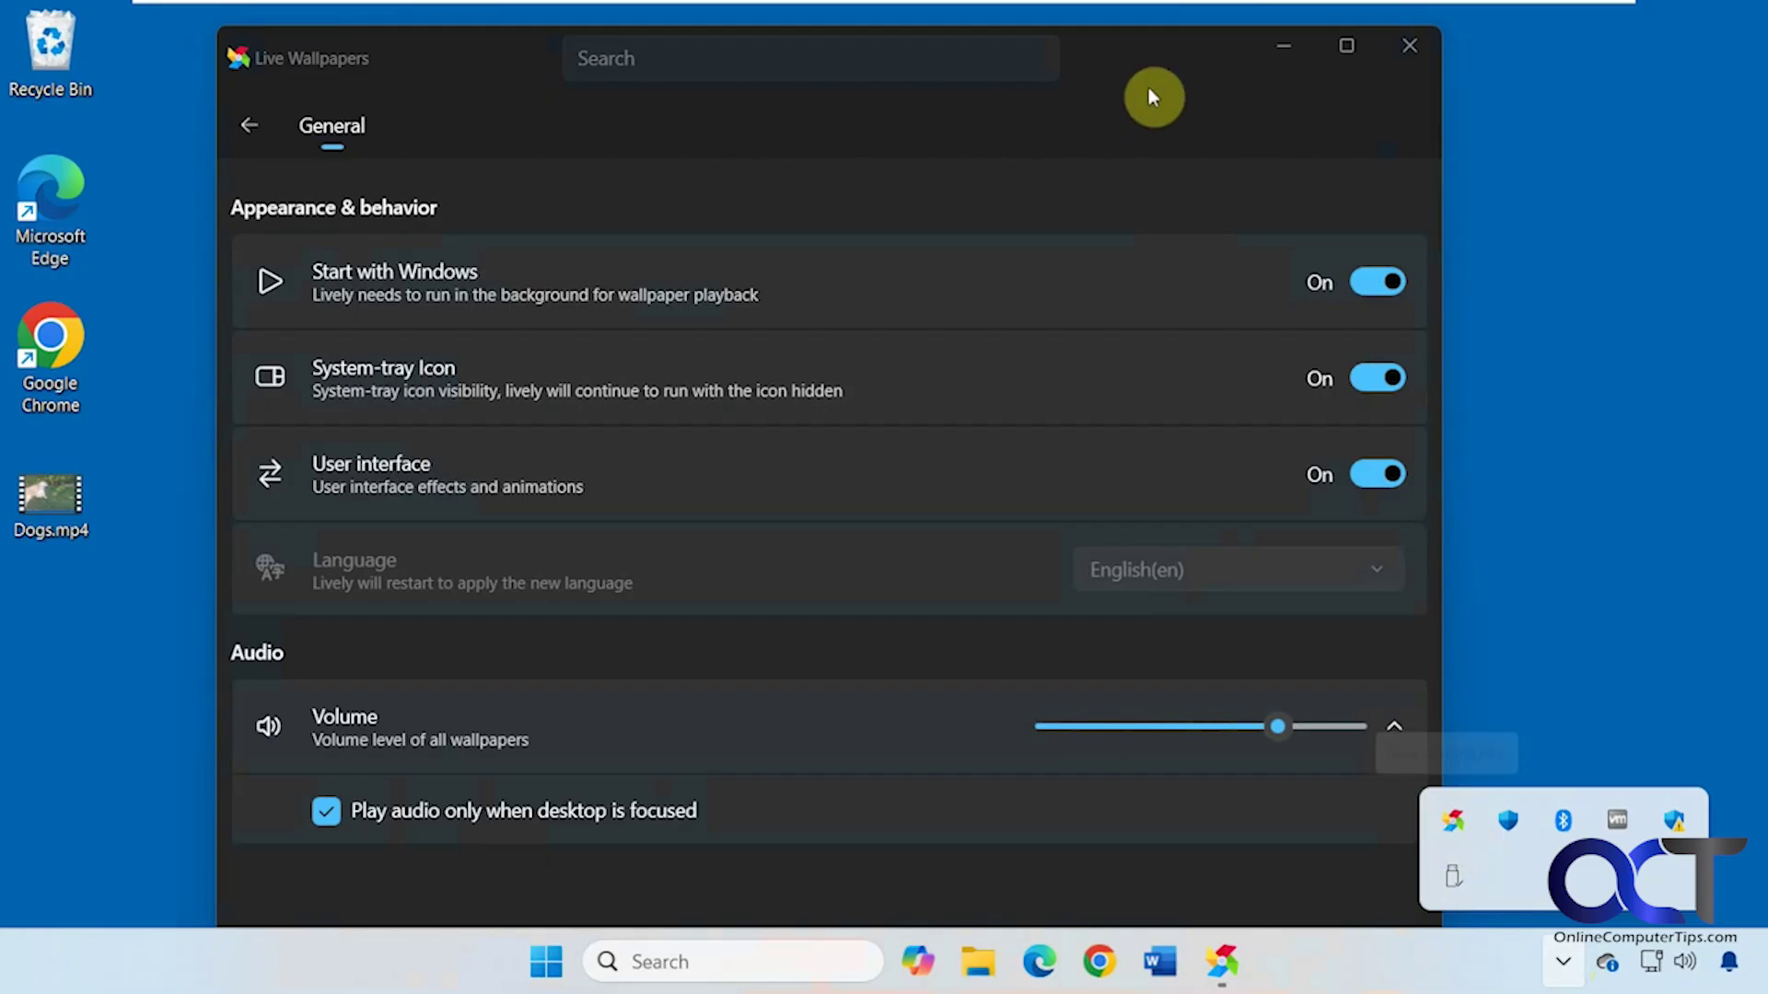
pyautogui.click(1153, 122)
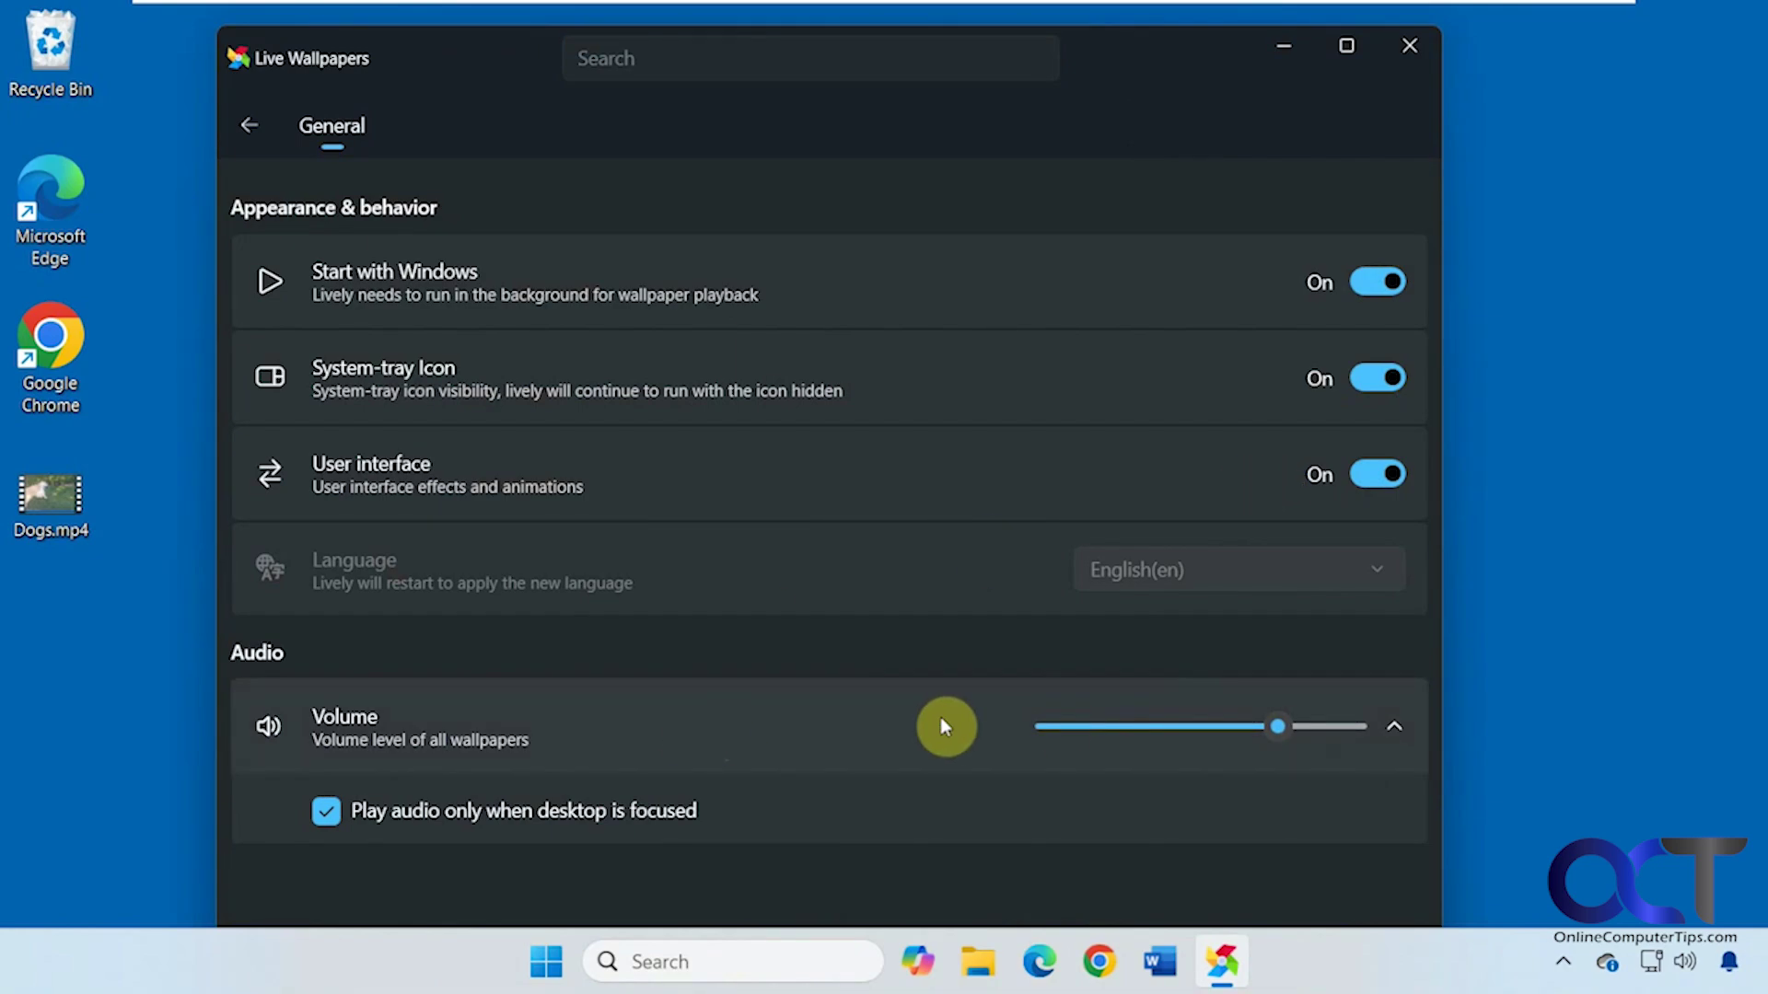
# Return to the library and preview the A battered alien planet wallpaper
pyautogui.click(255, 123)
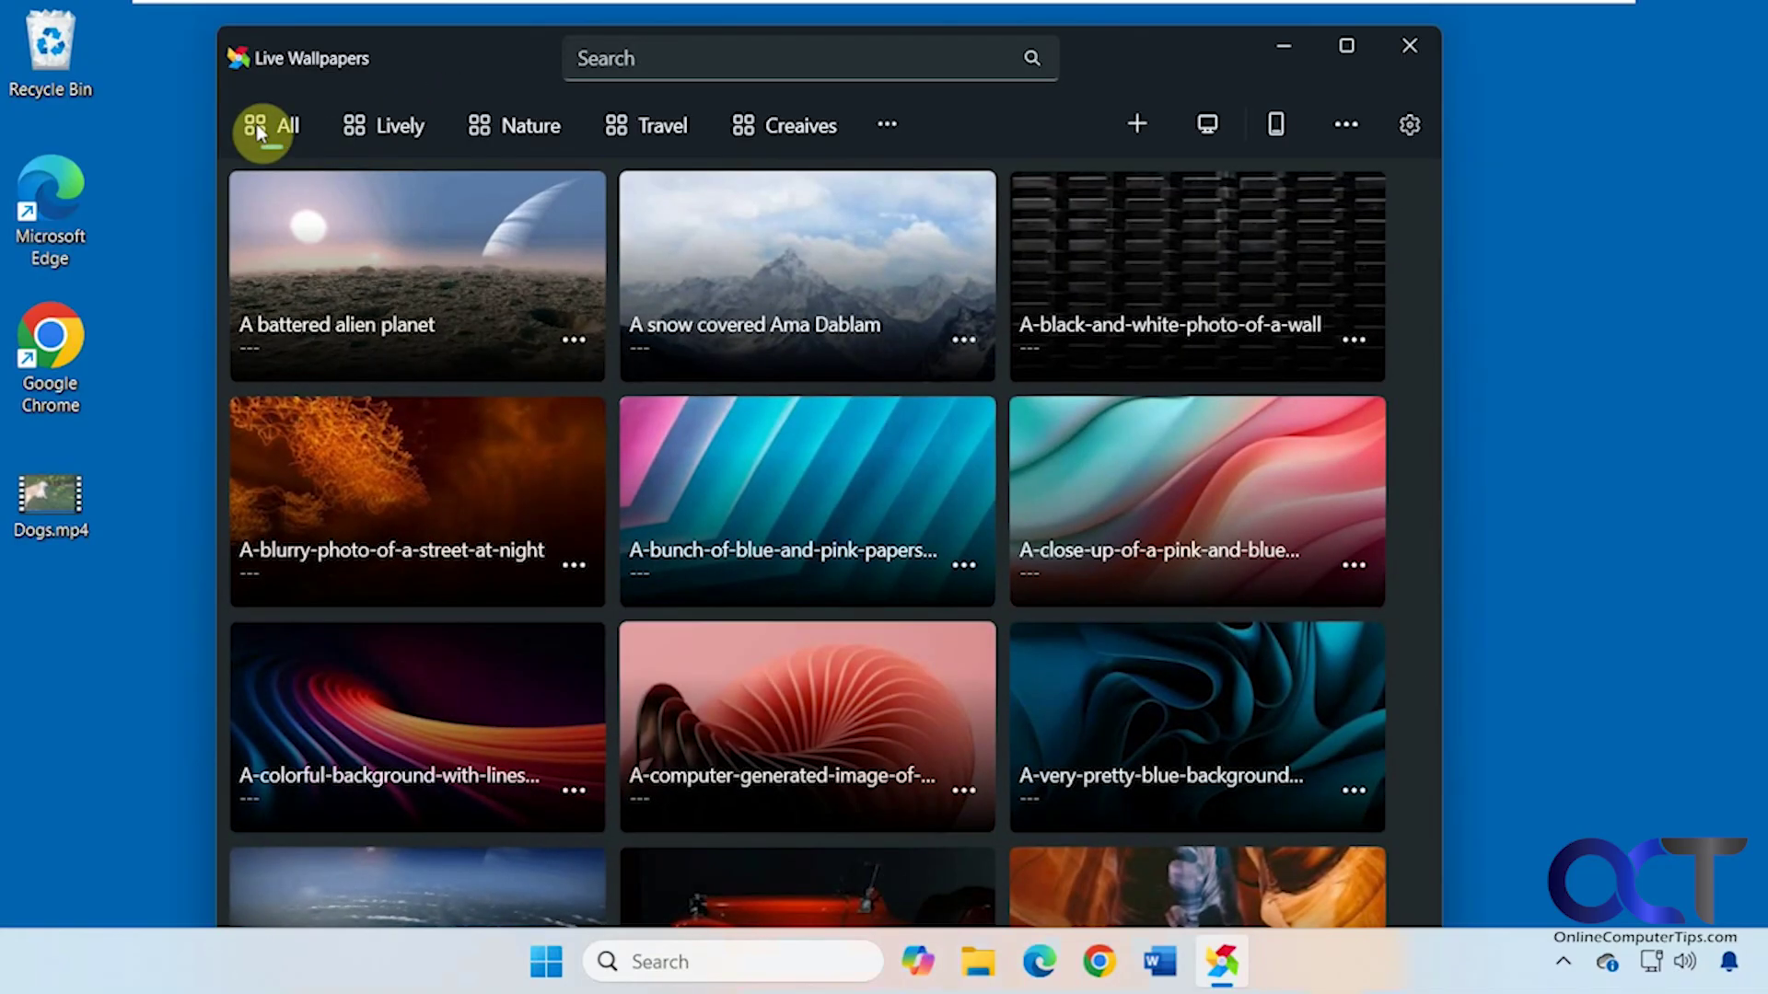
pyautogui.rightClick(588, 343)
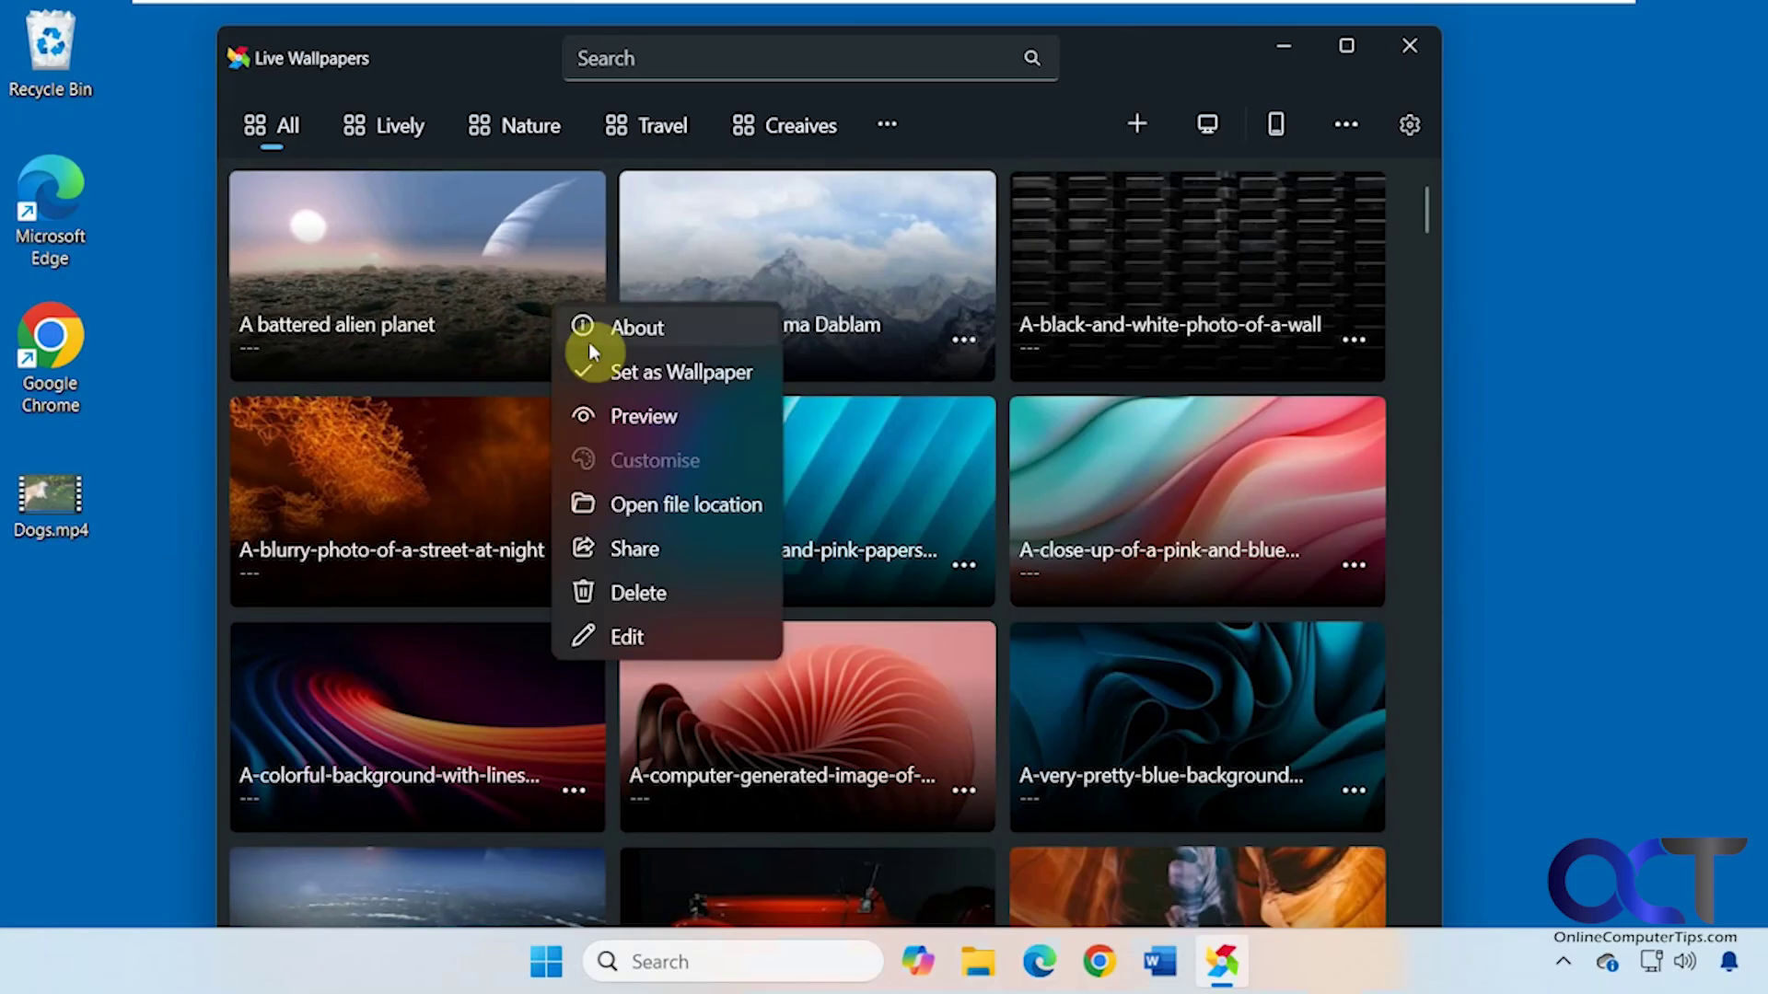
pyautogui.click(628, 416)
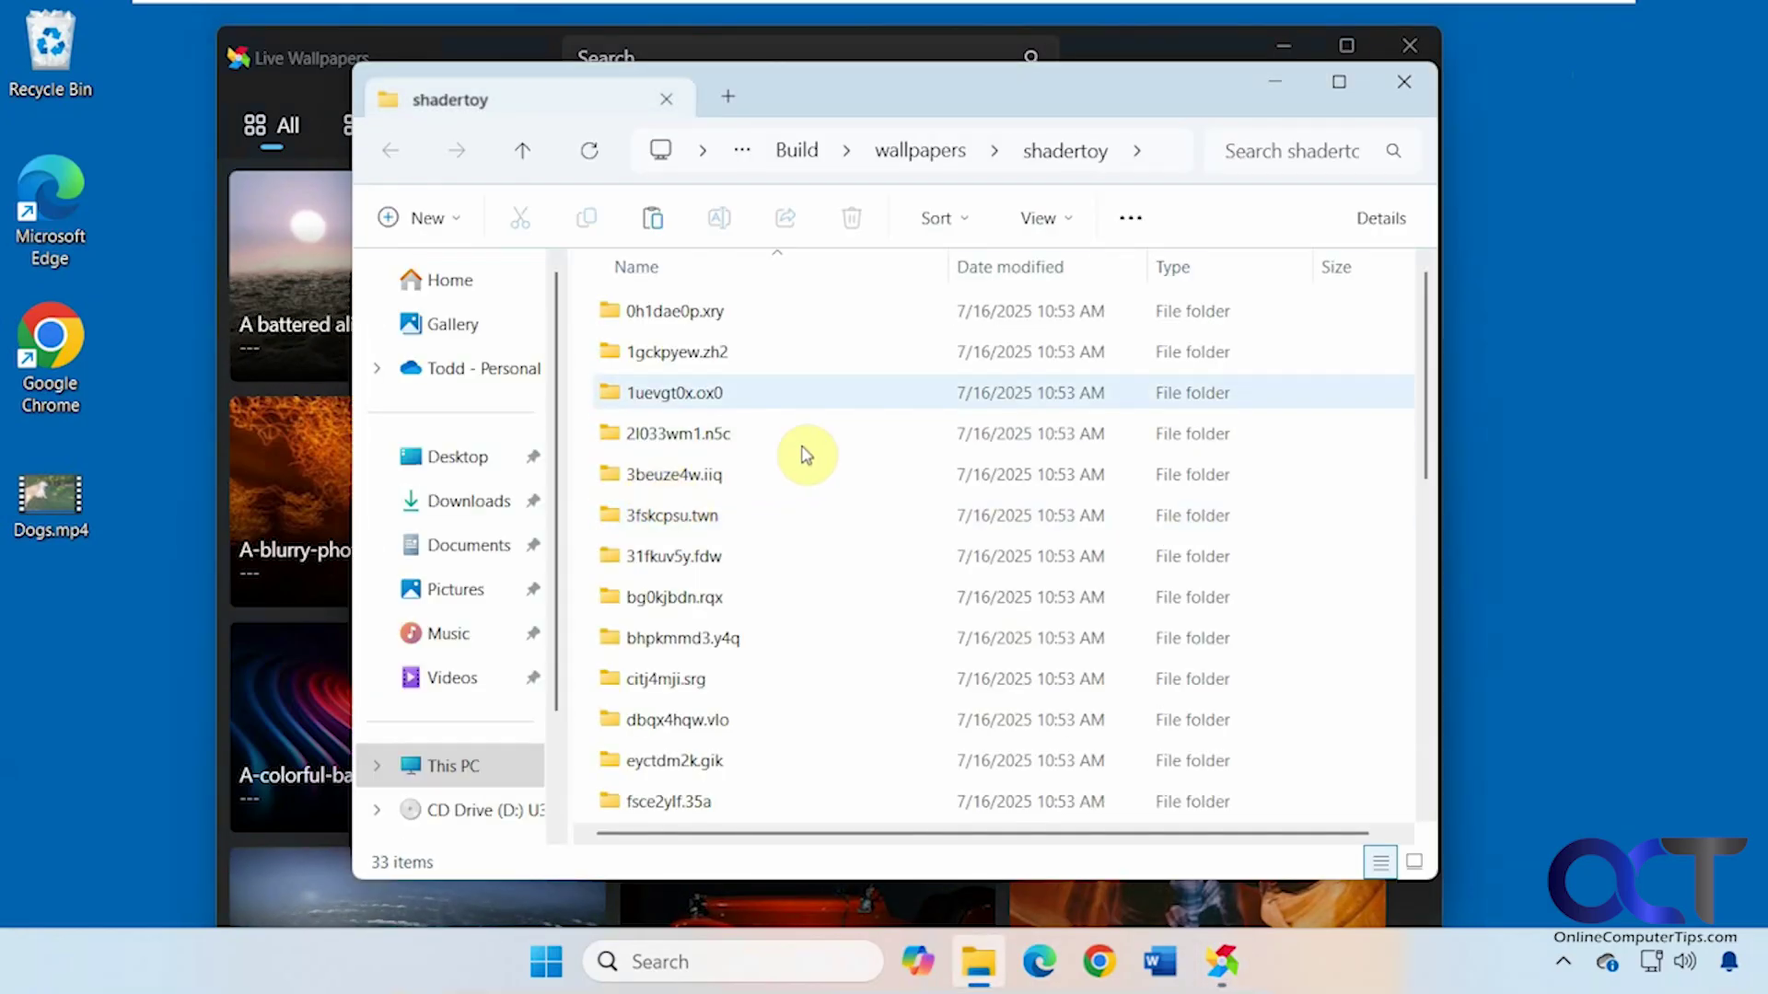
pyautogui.click(1404, 83)
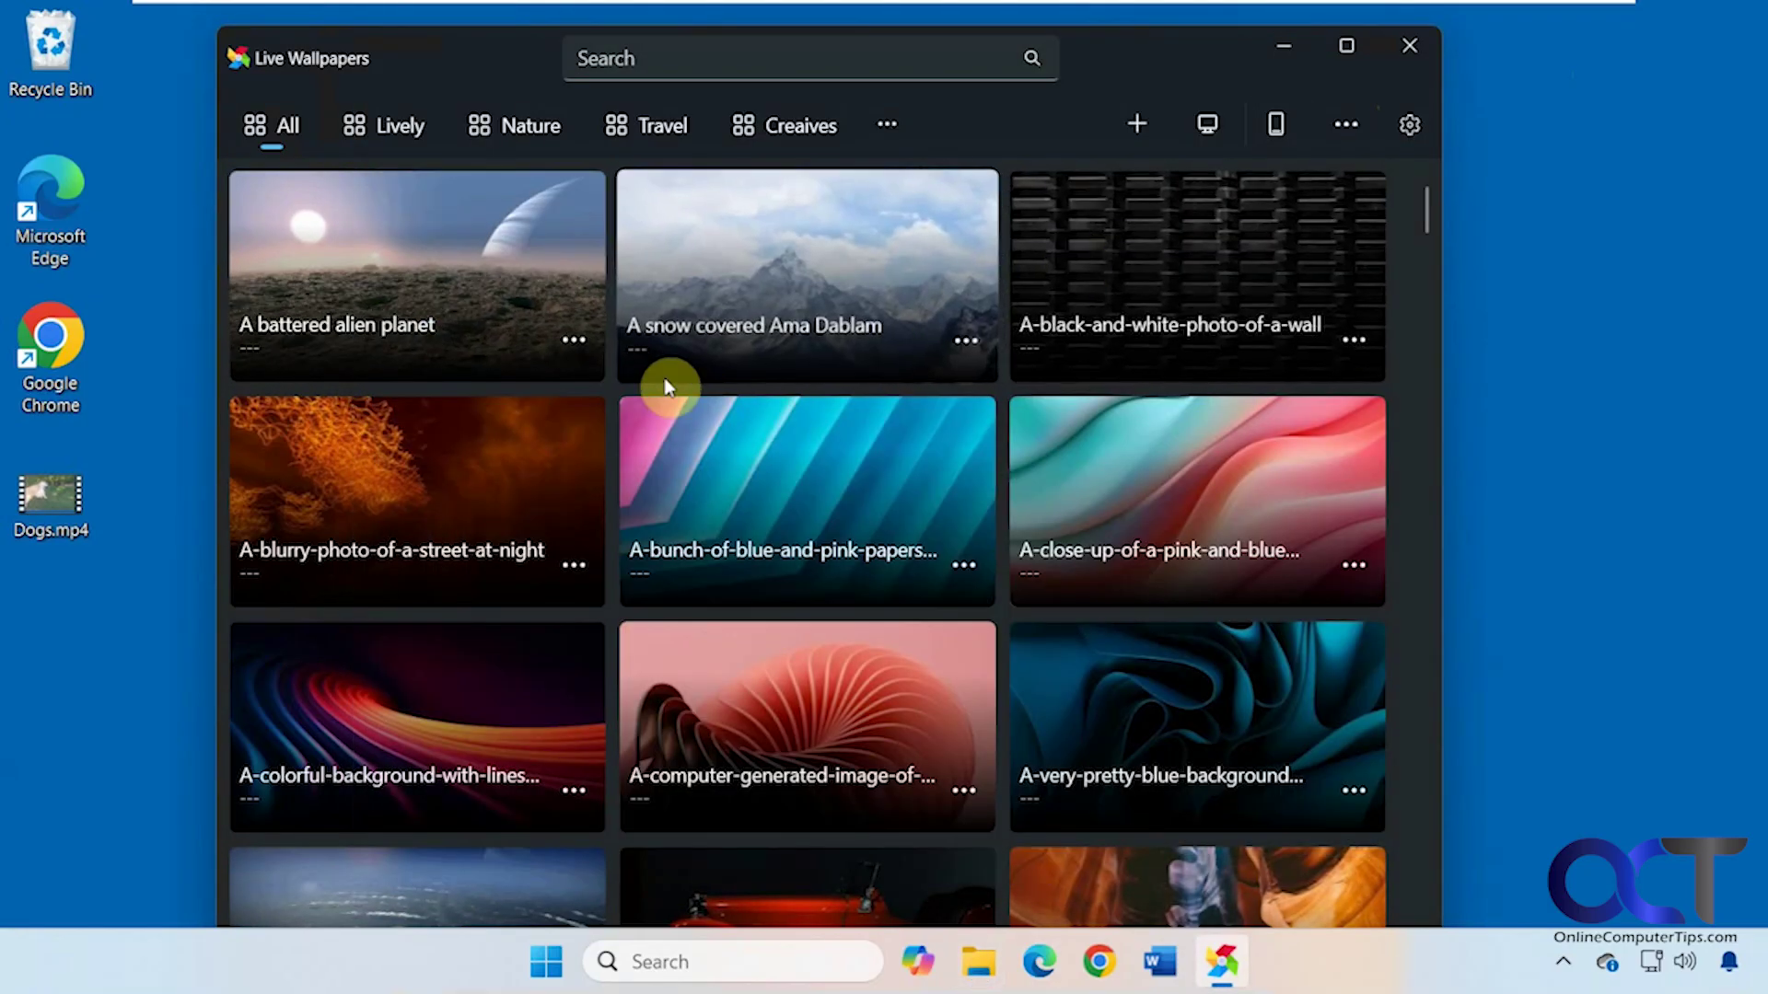
pyautogui.click(574, 339)
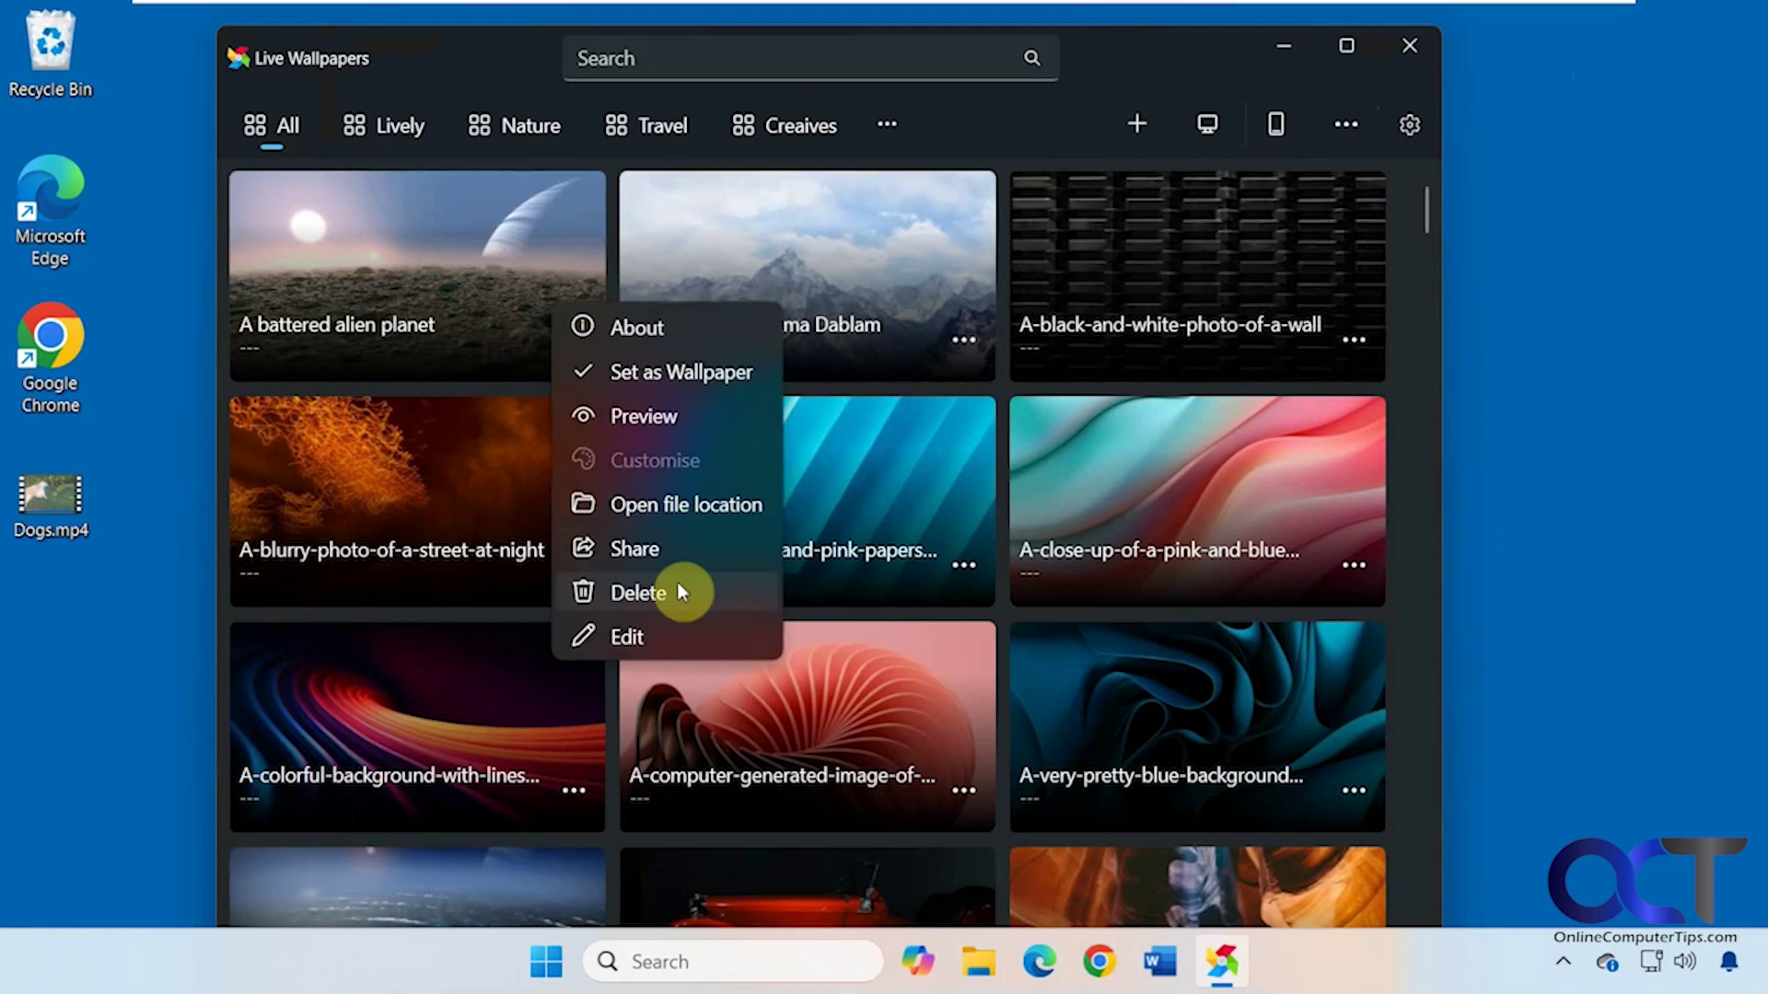
pyautogui.click(659, 634)
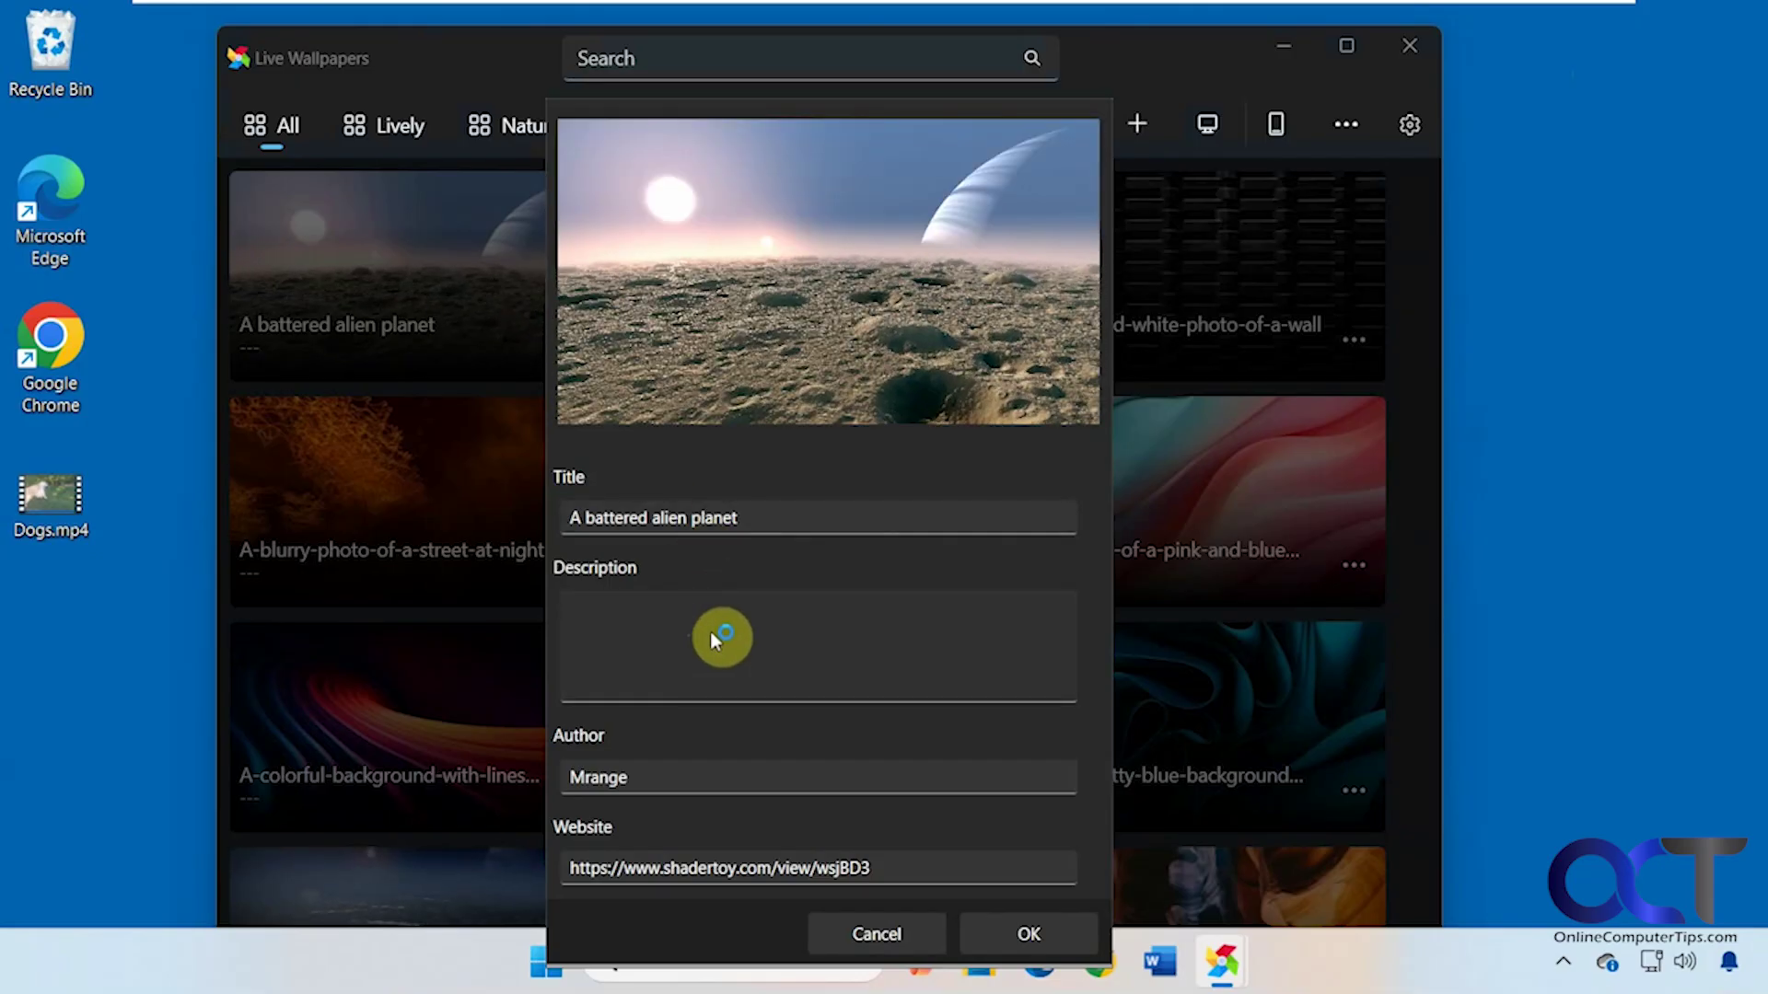
# Close the details form, apply A battered alien planet as wallpaper, and dismiss the Edge notification
pyautogui.click(881, 931)
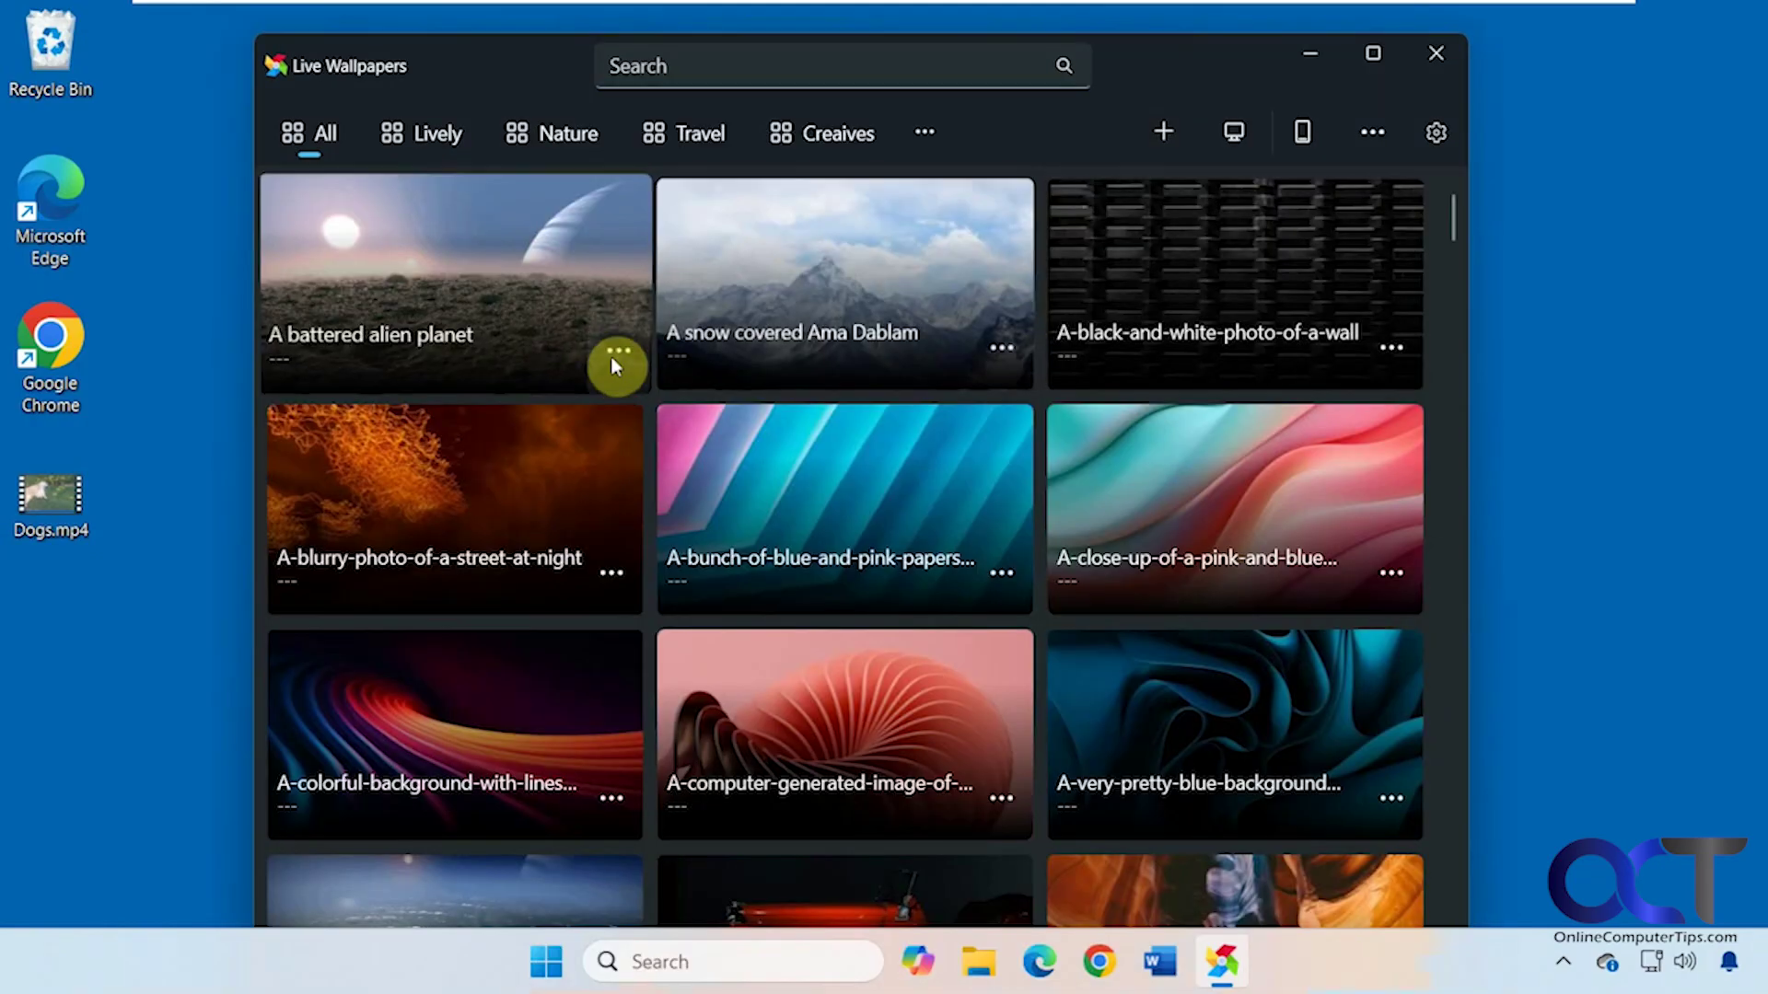
pyautogui.click(515, 309)
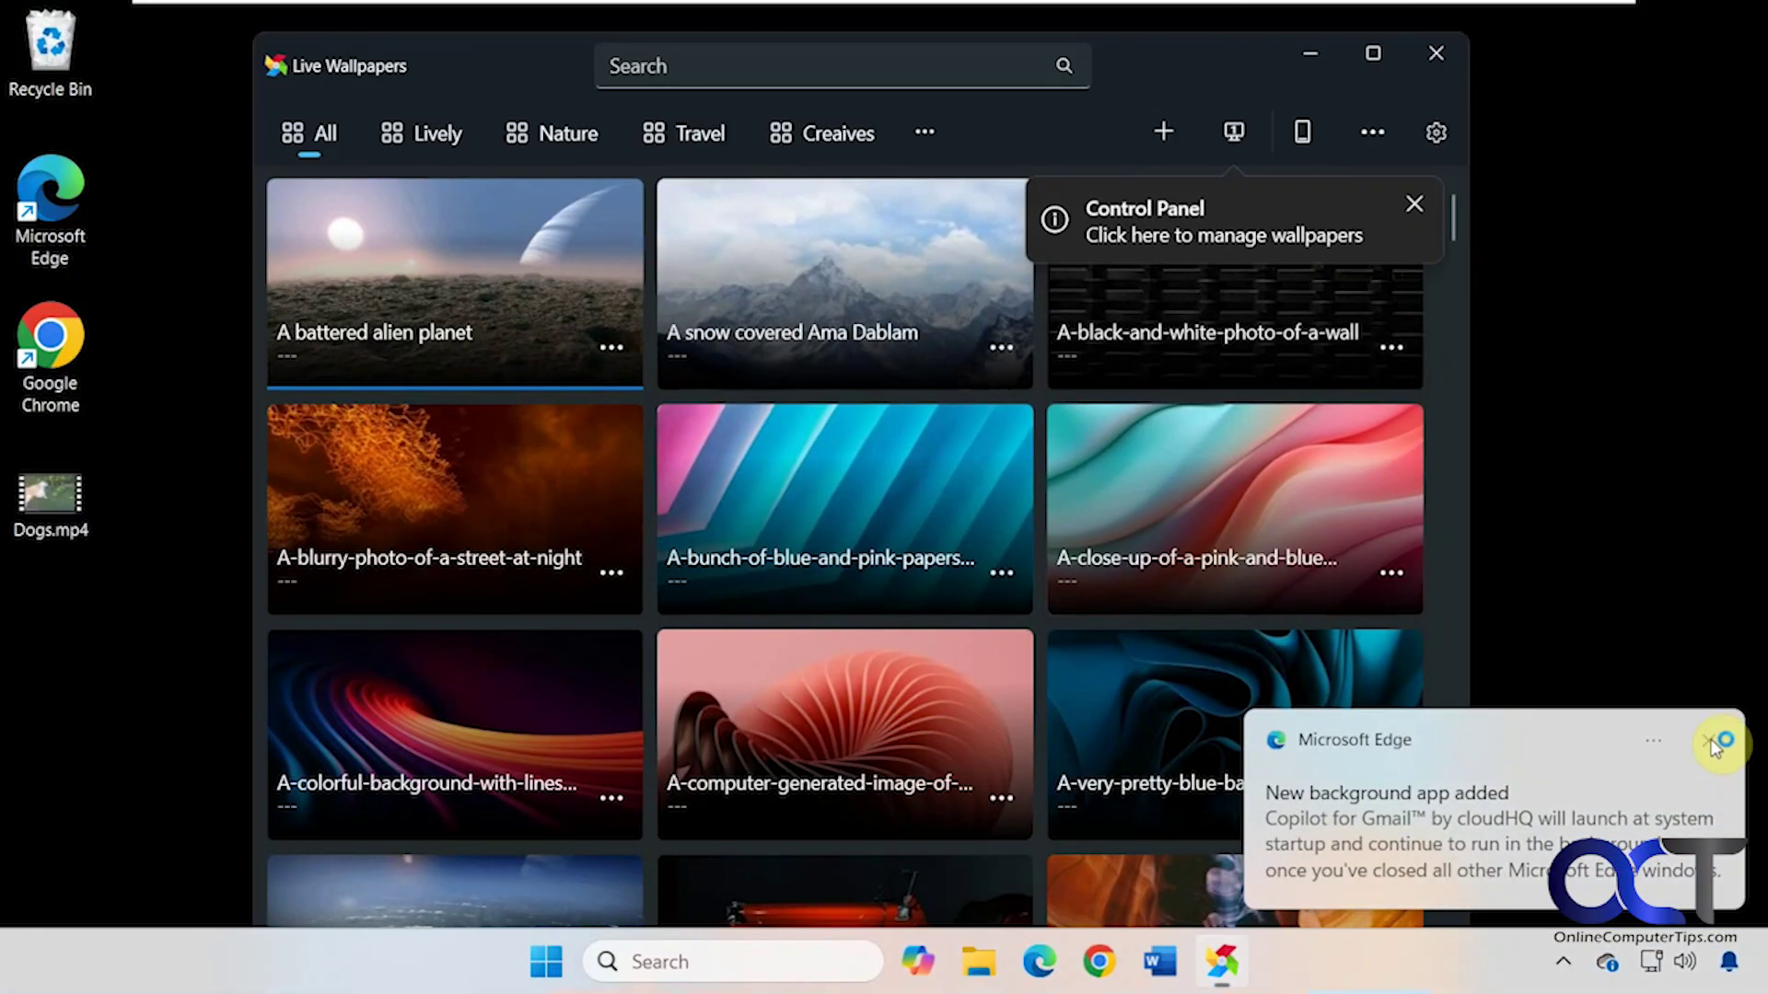
pyautogui.click(1709, 740)
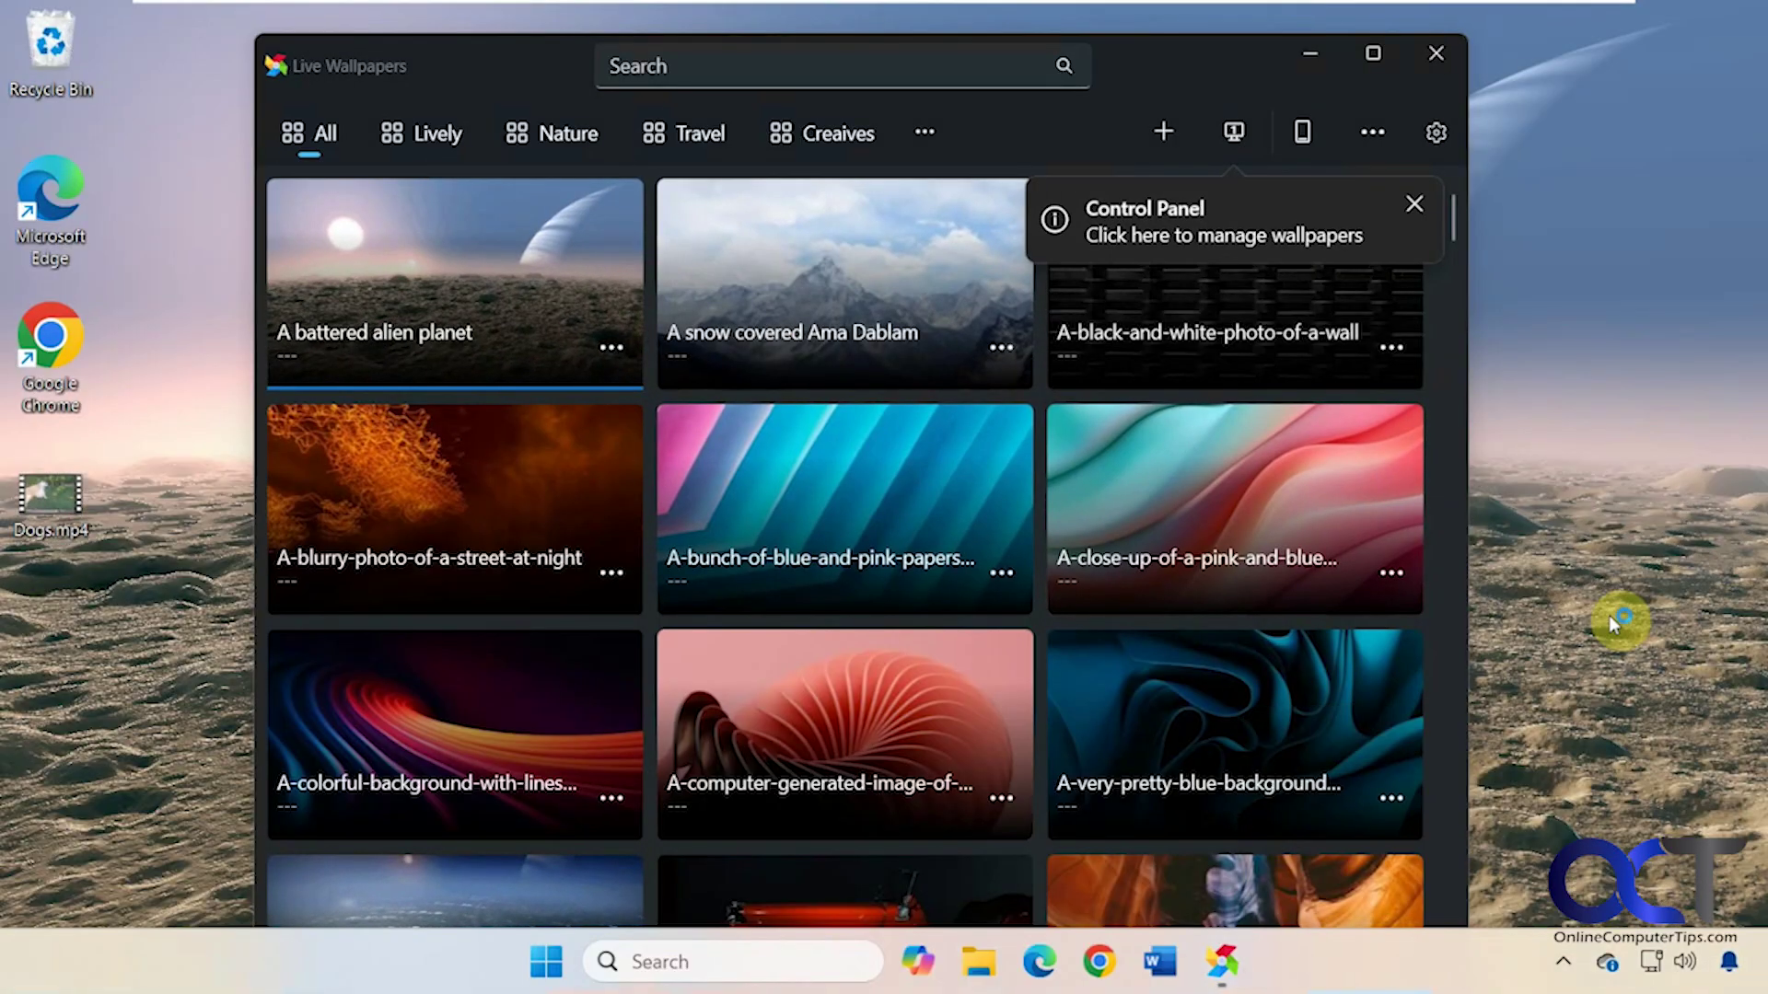
# Minimize the library to view the animated wallpaper, moving the Chrome shortcut out and back
pyautogui.click(1300, 66)
pyautogui.click(1308, 60)
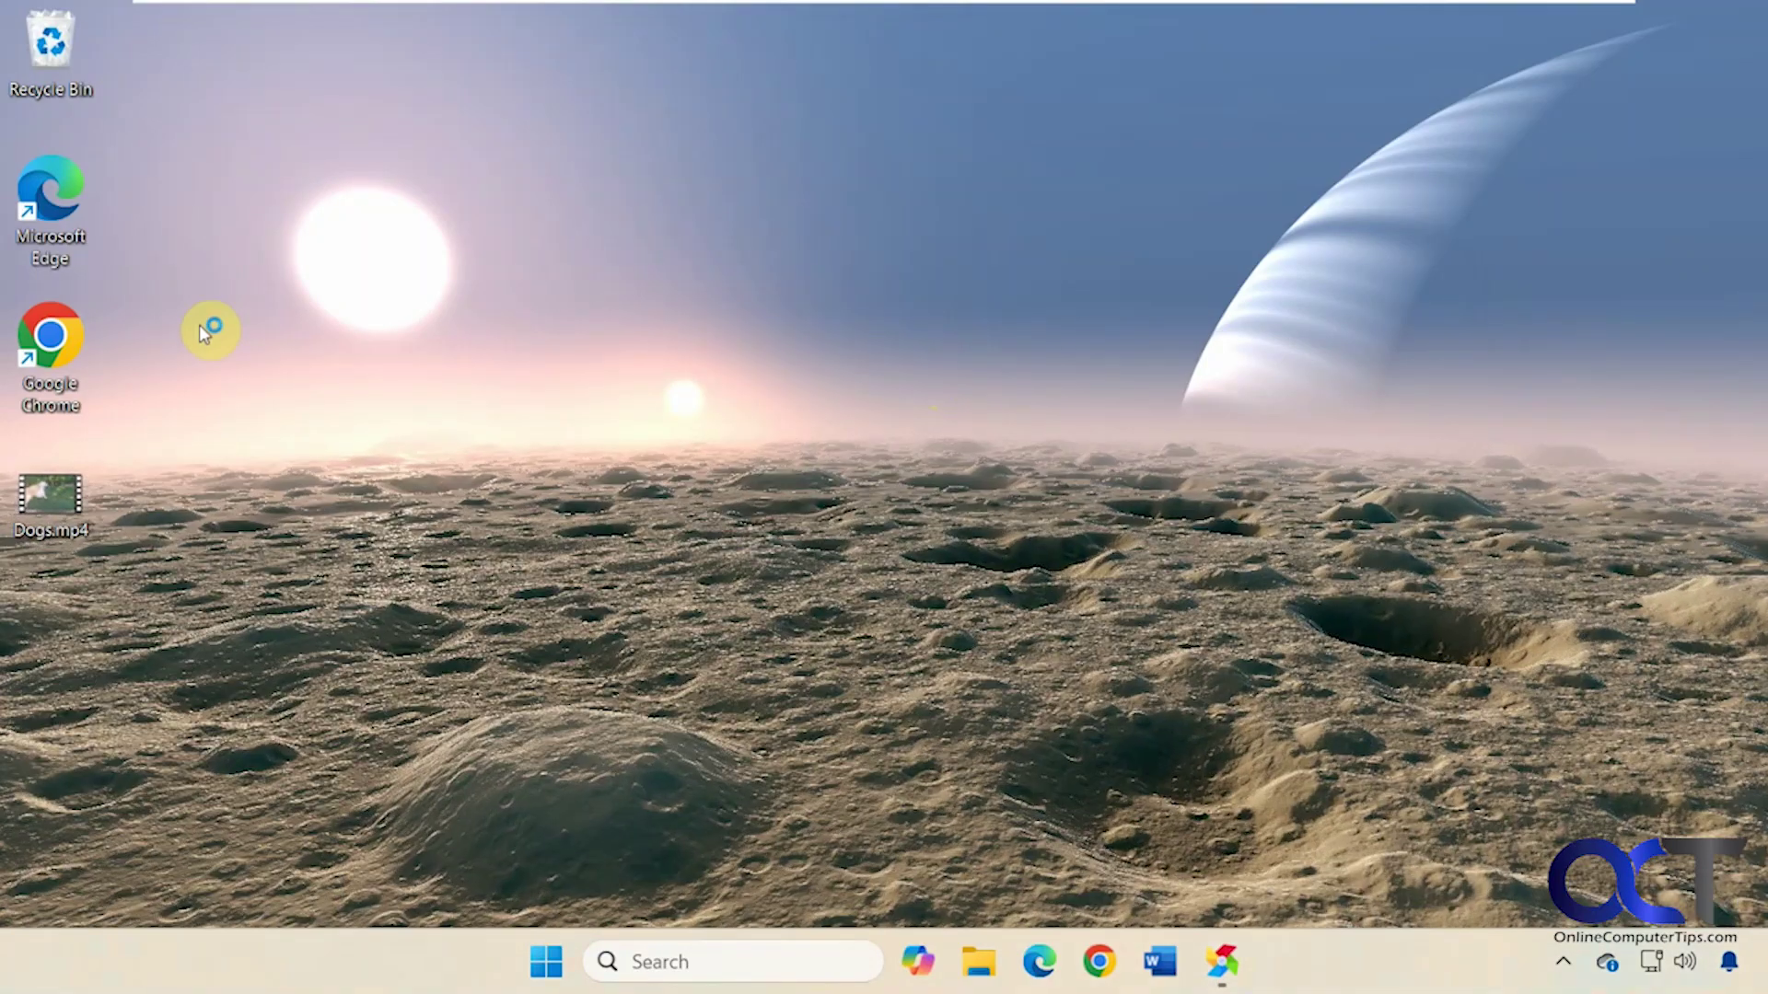
pyautogui.moveTo(50, 341); pyautogui.dragTo(462, 350)
pyautogui.moveTo(152, 359); pyautogui.dragTo(65, 350)
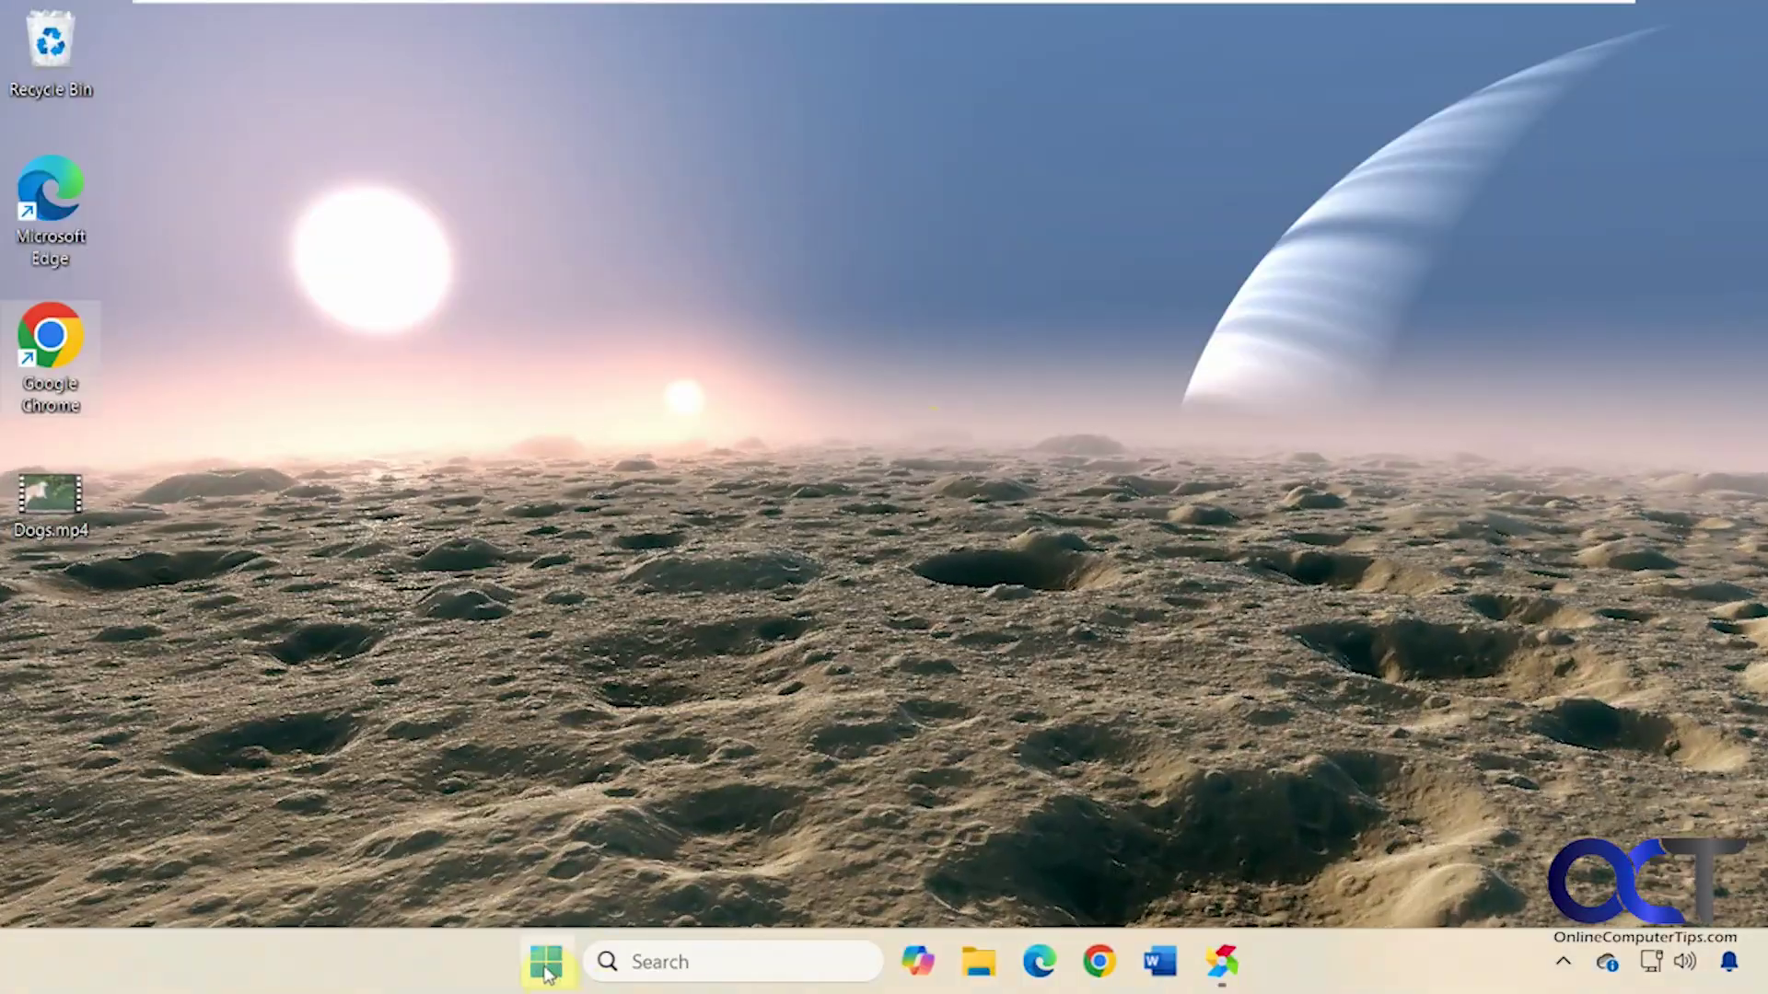
pyautogui.click(546, 962)
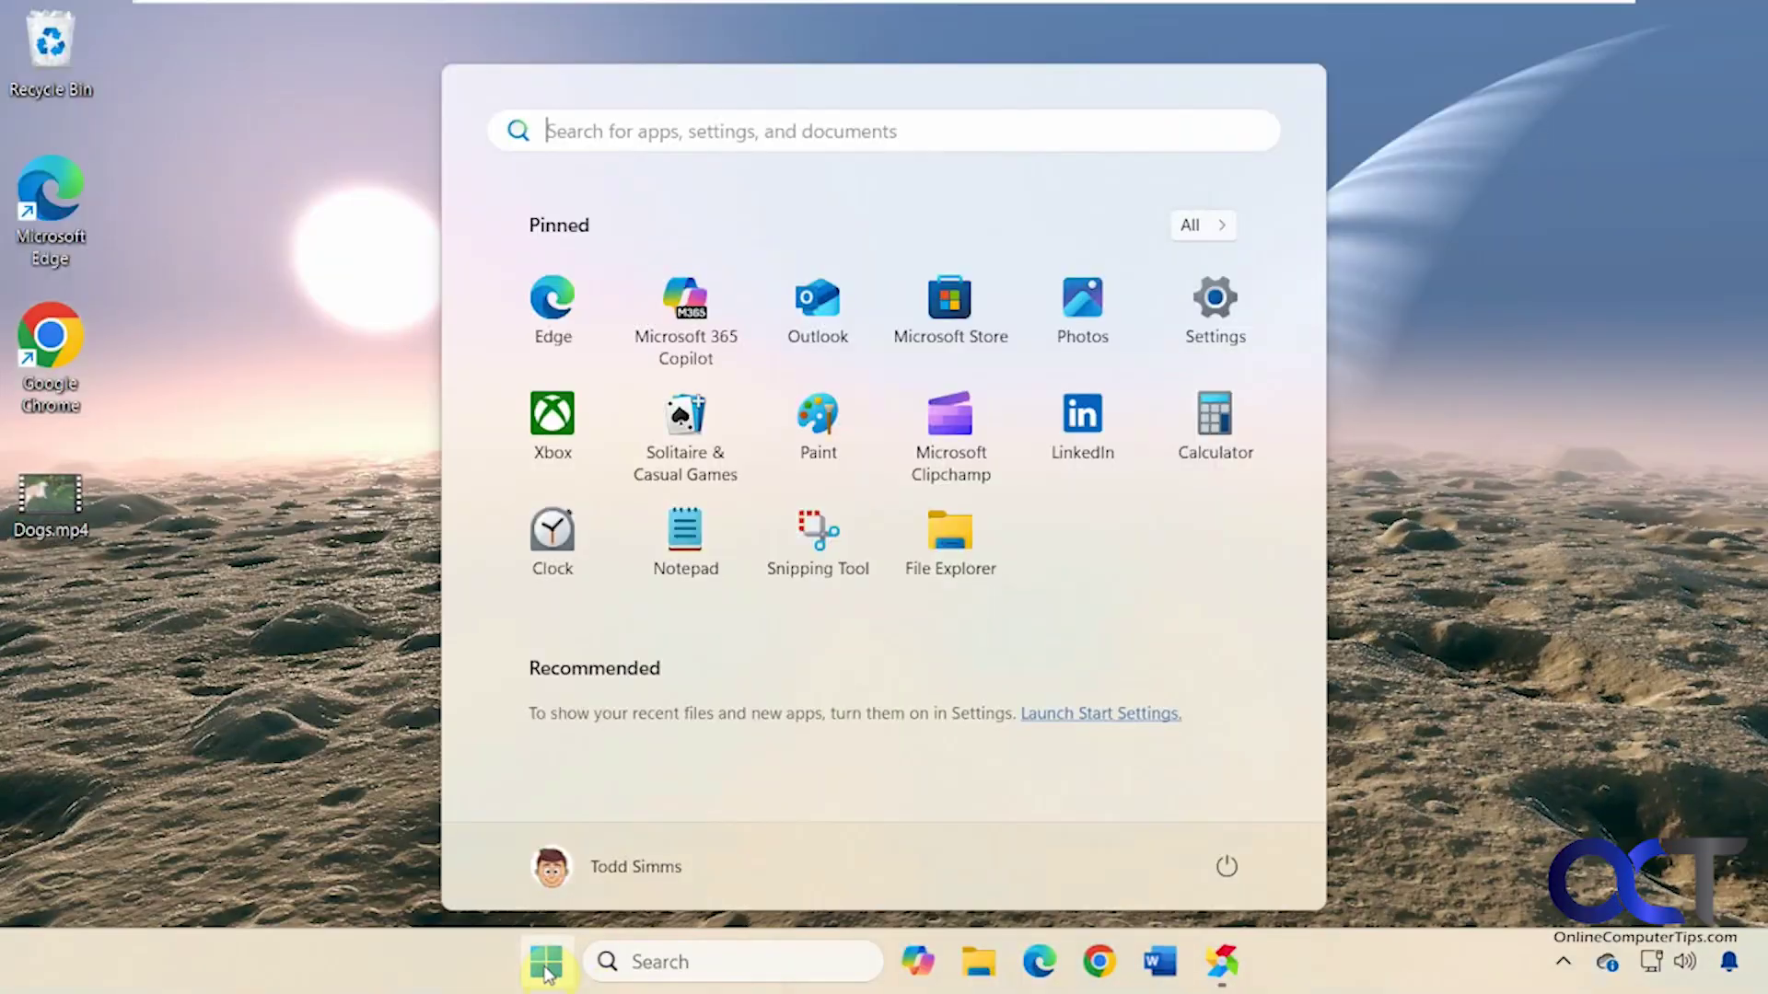
pyautogui.click(546, 965)
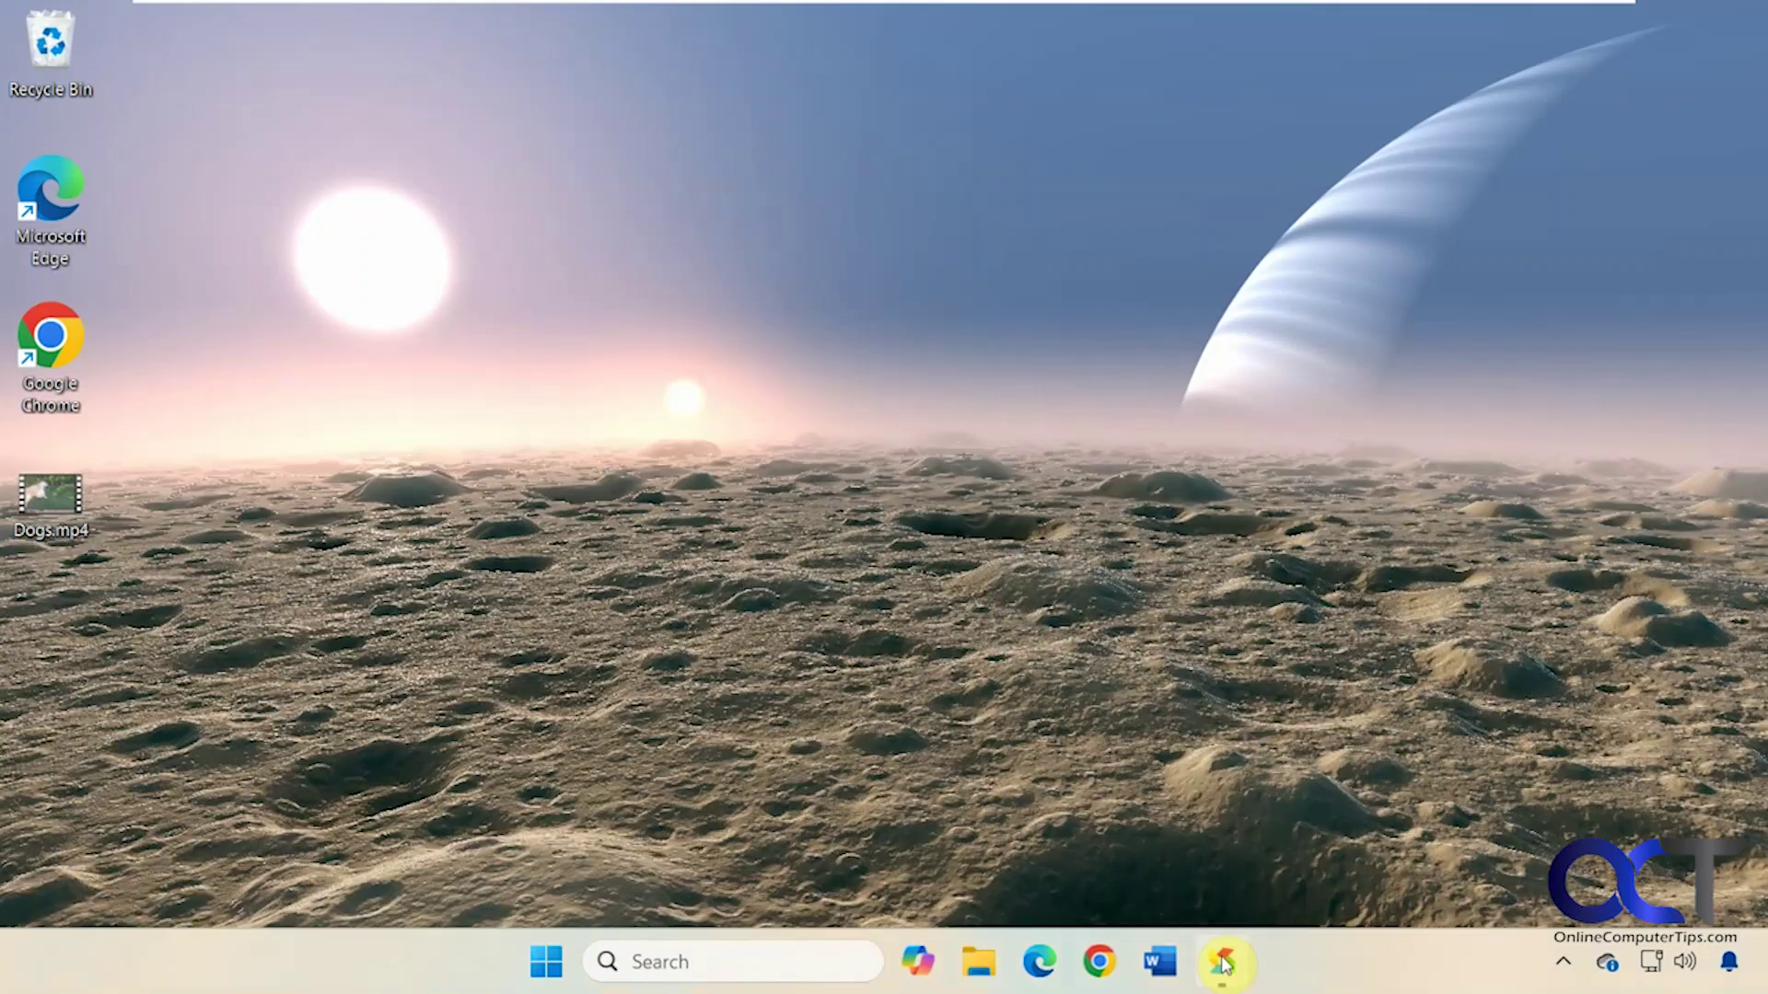
pyautogui.click(1221, 962)
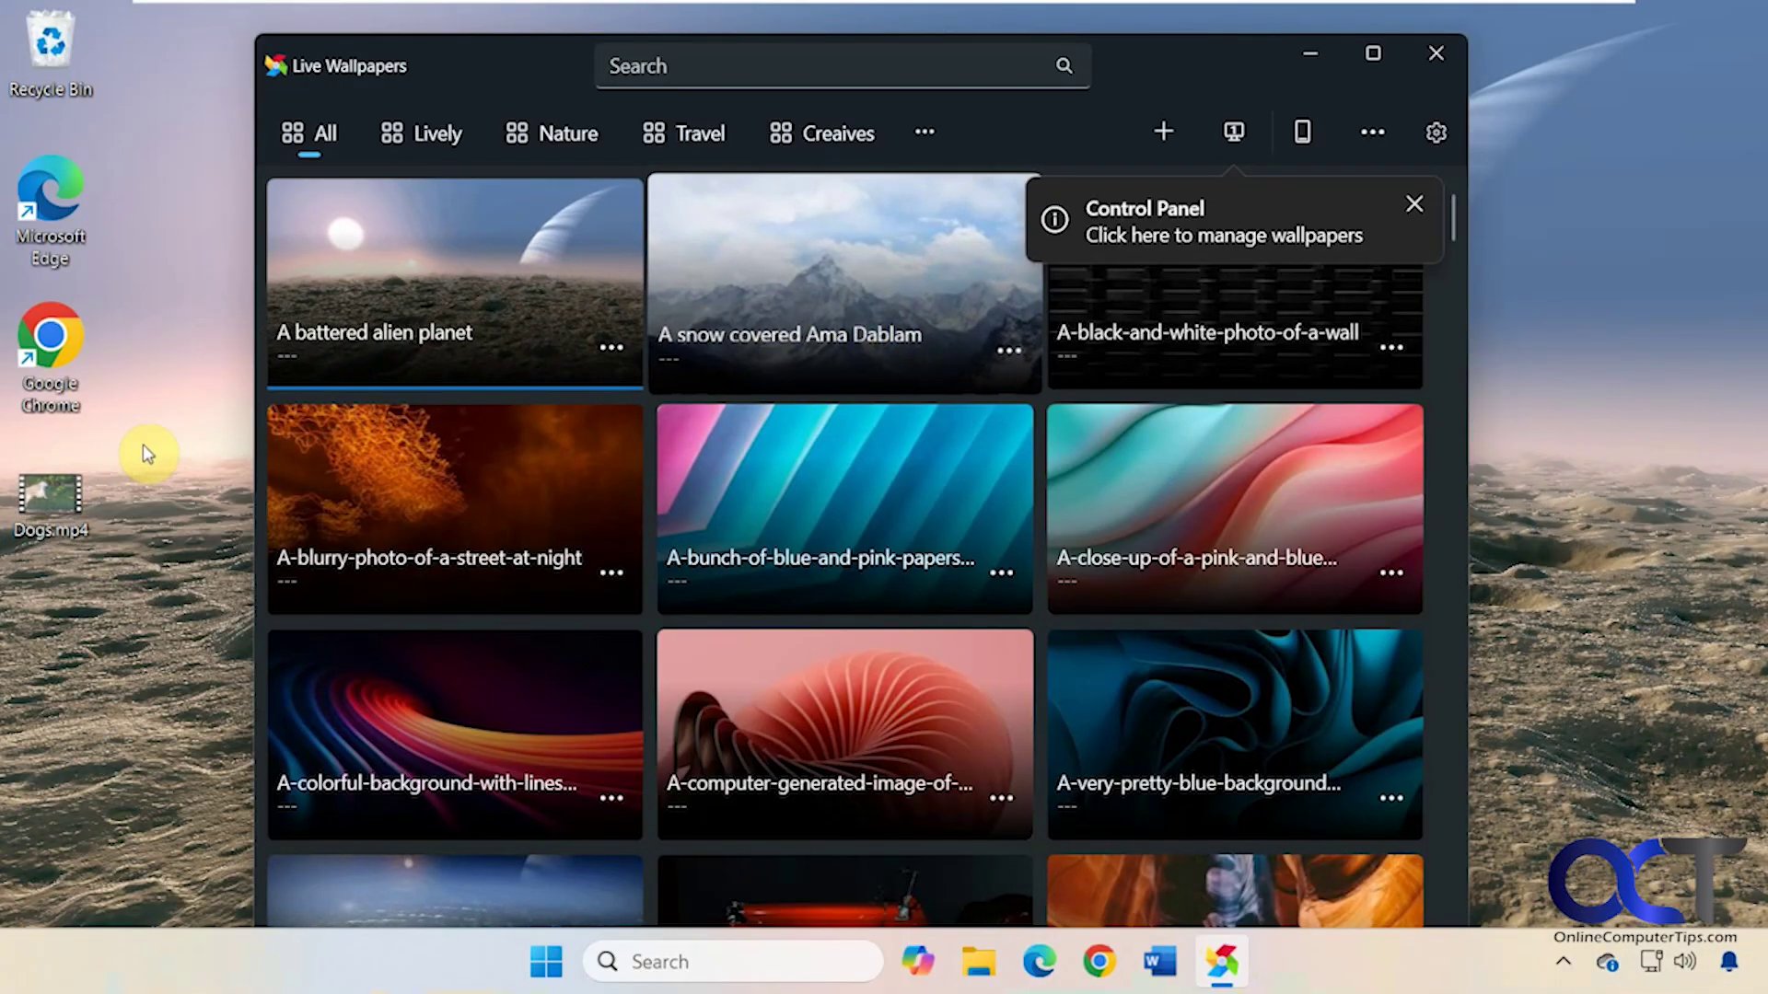
pyautogui.click(141, 453)
pyautogui.rightClick(144, 453)
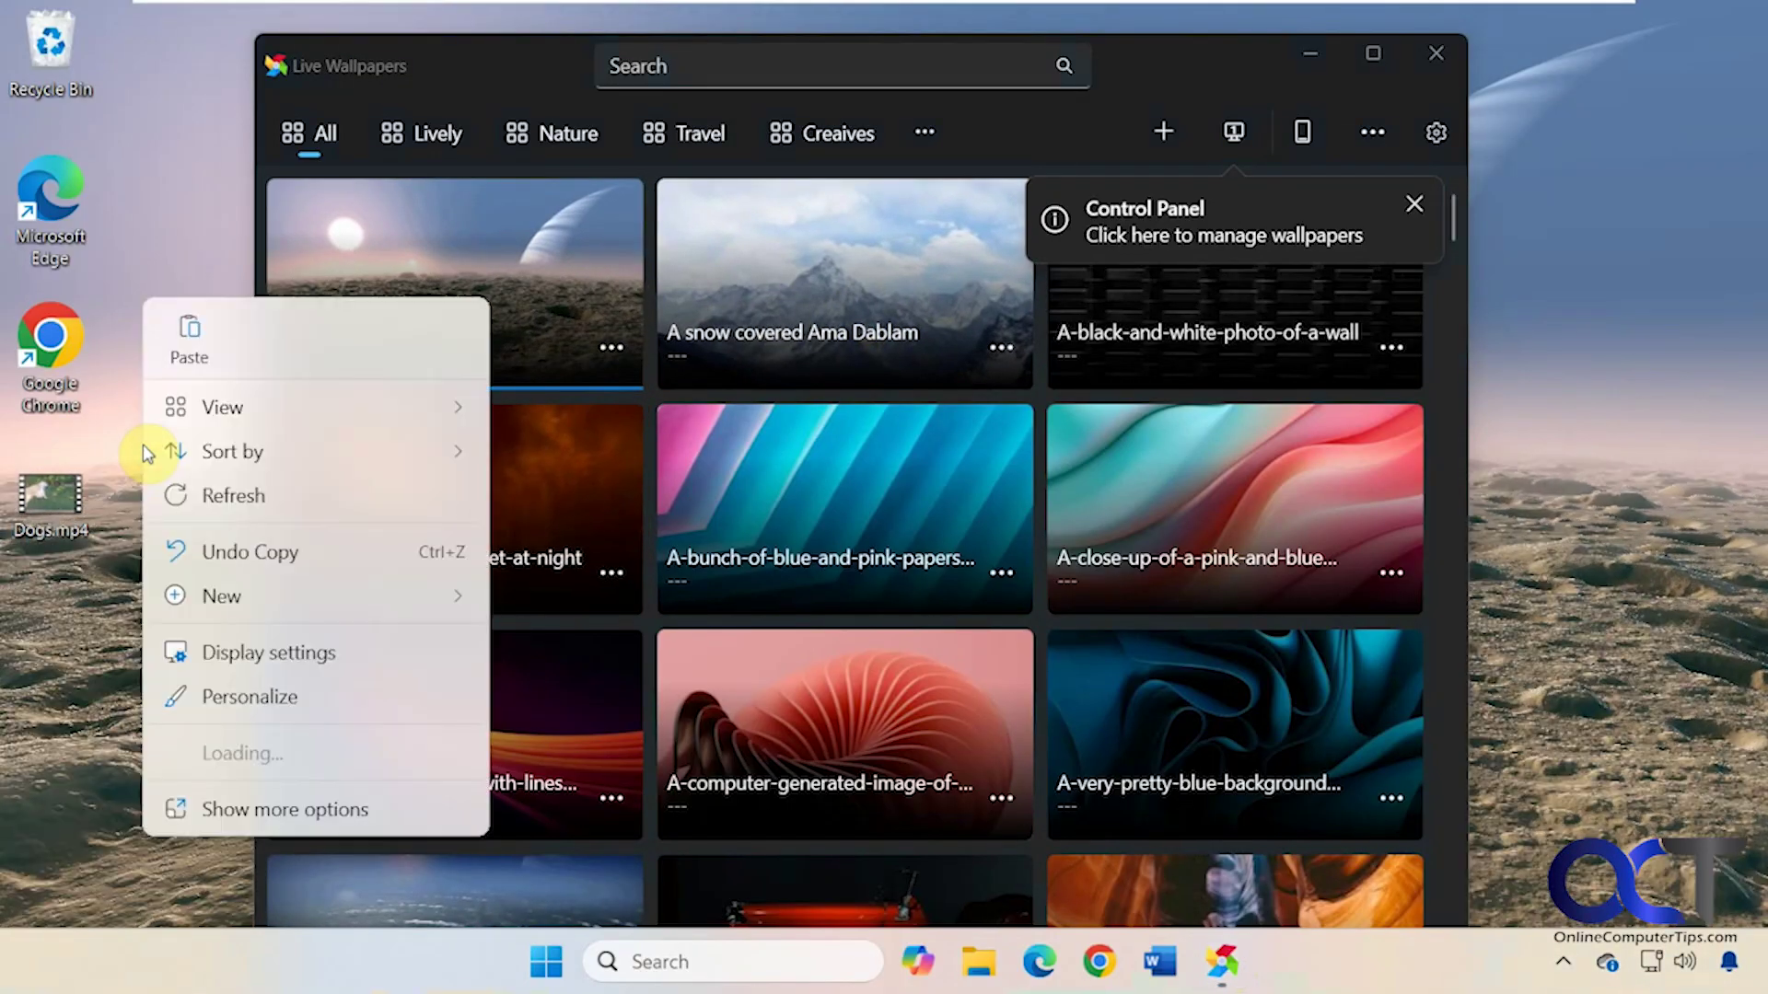
pyautogui.click(261, 704)
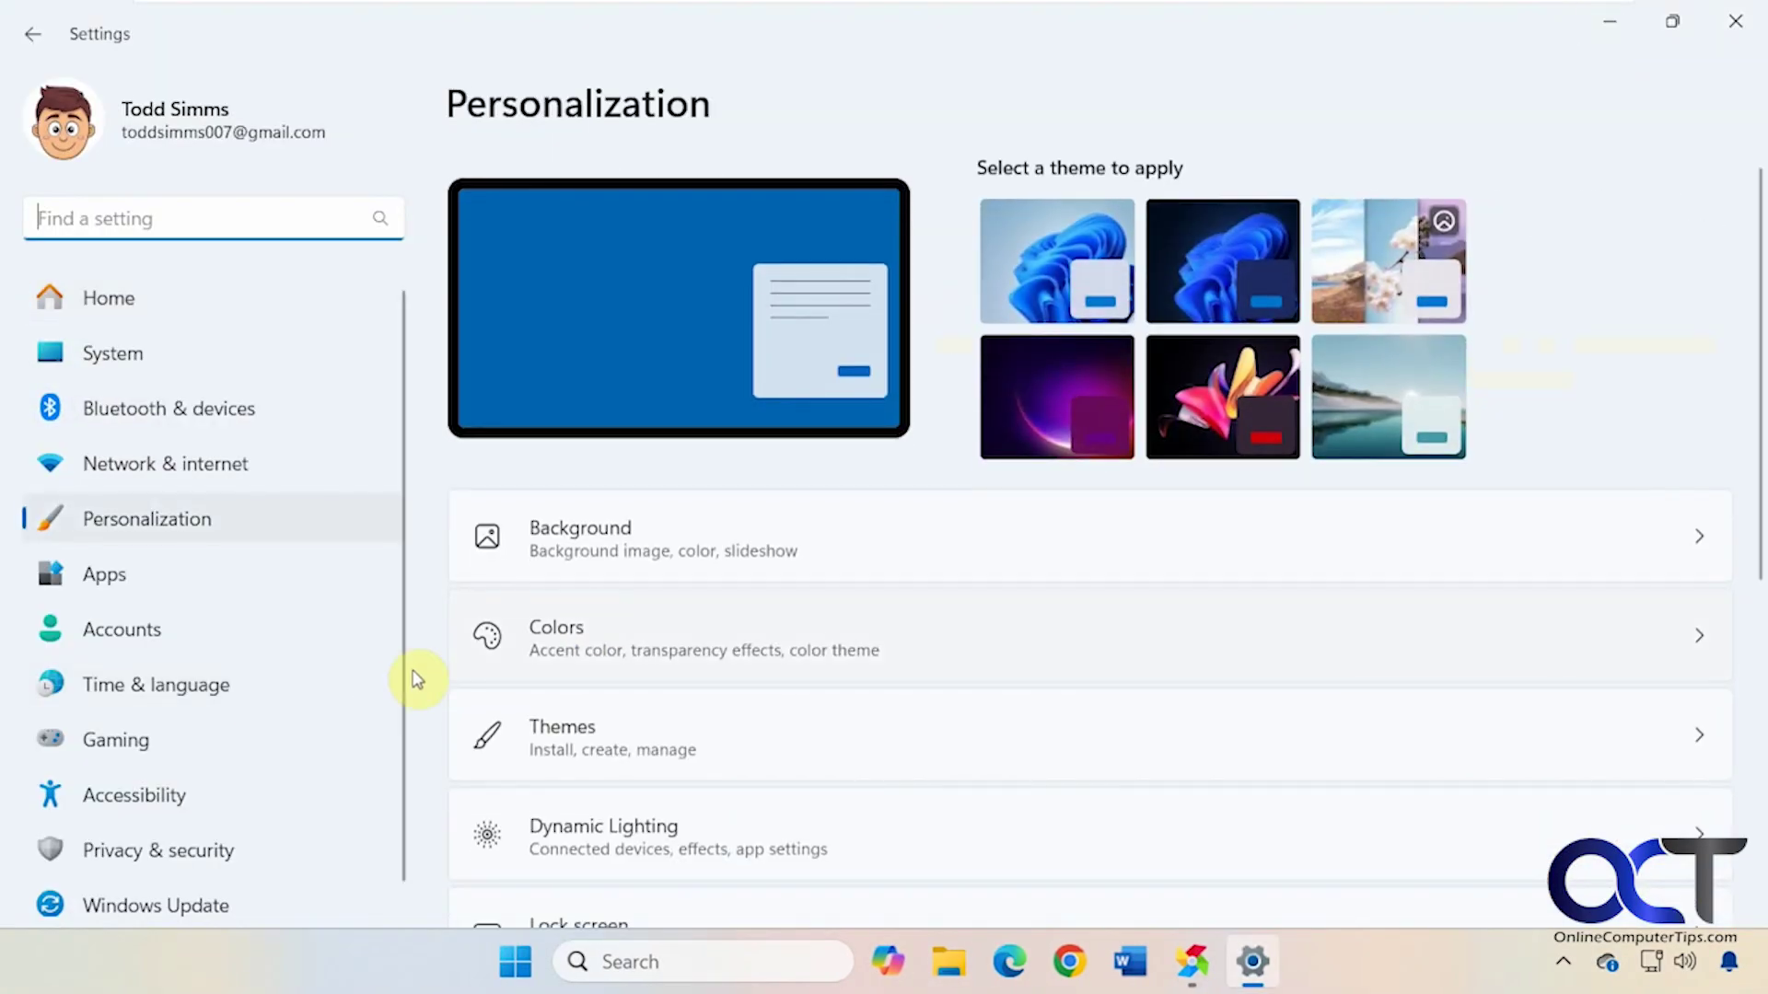
pyautogui.click(994, 550)
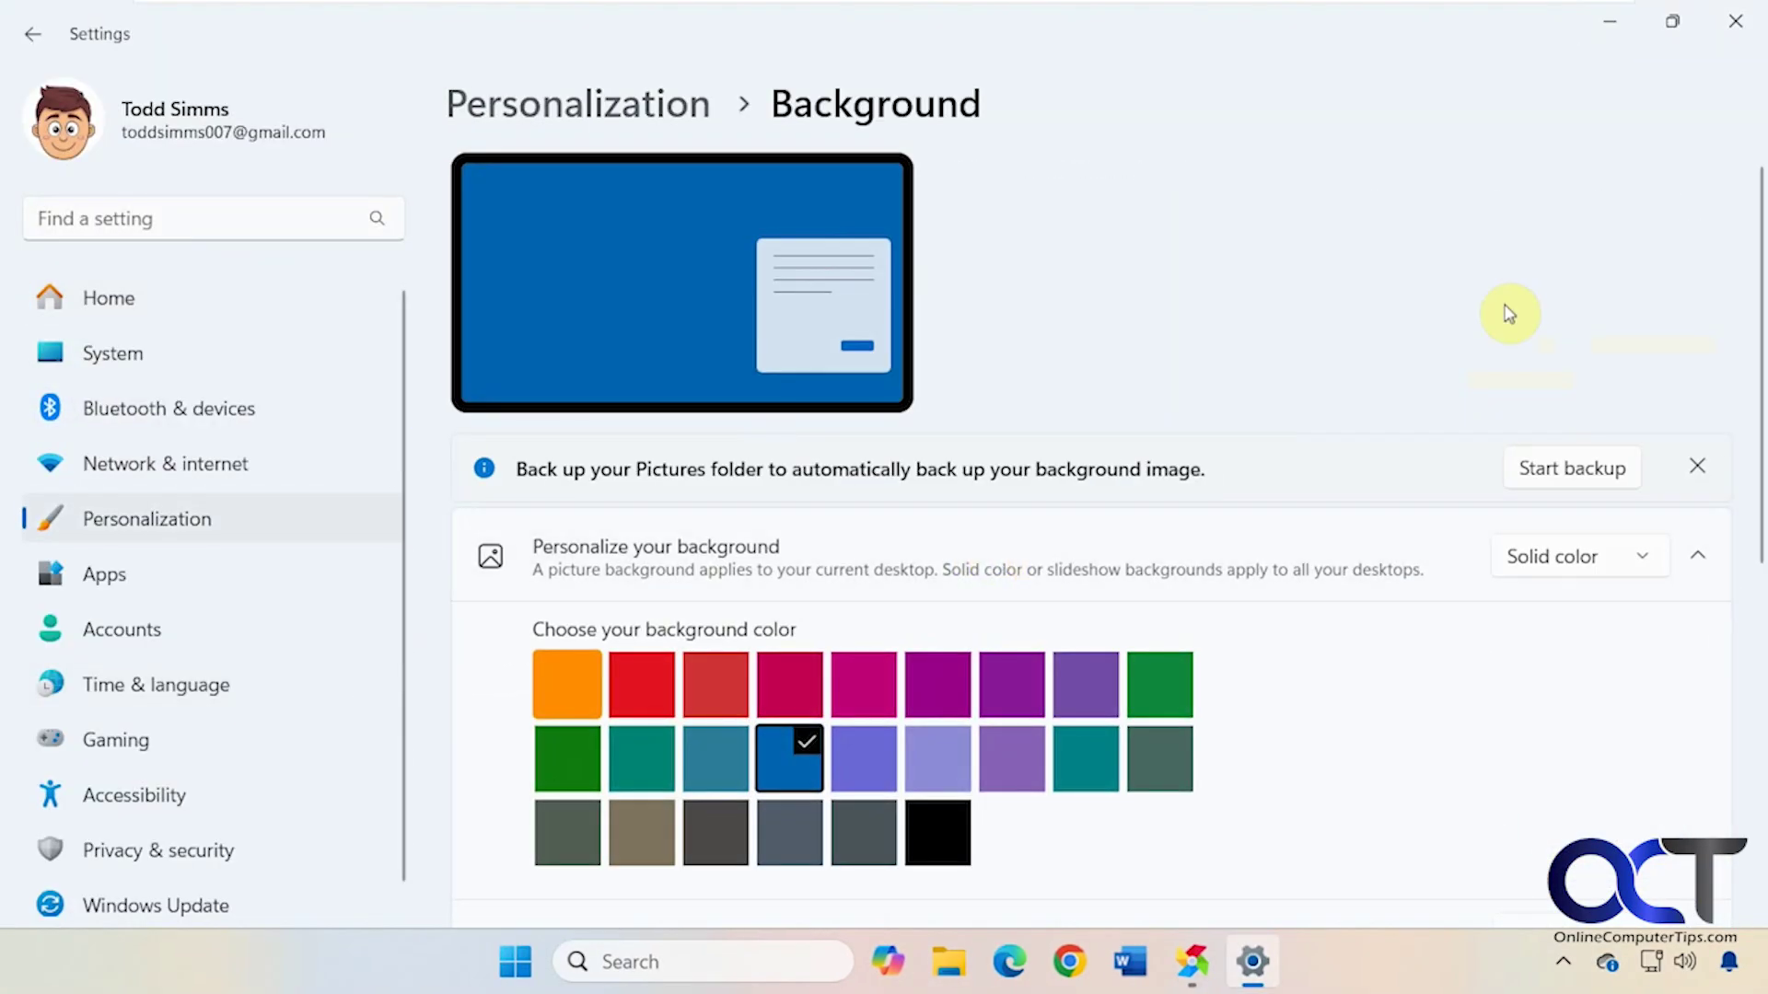
pyautogui.click(1736, 21)
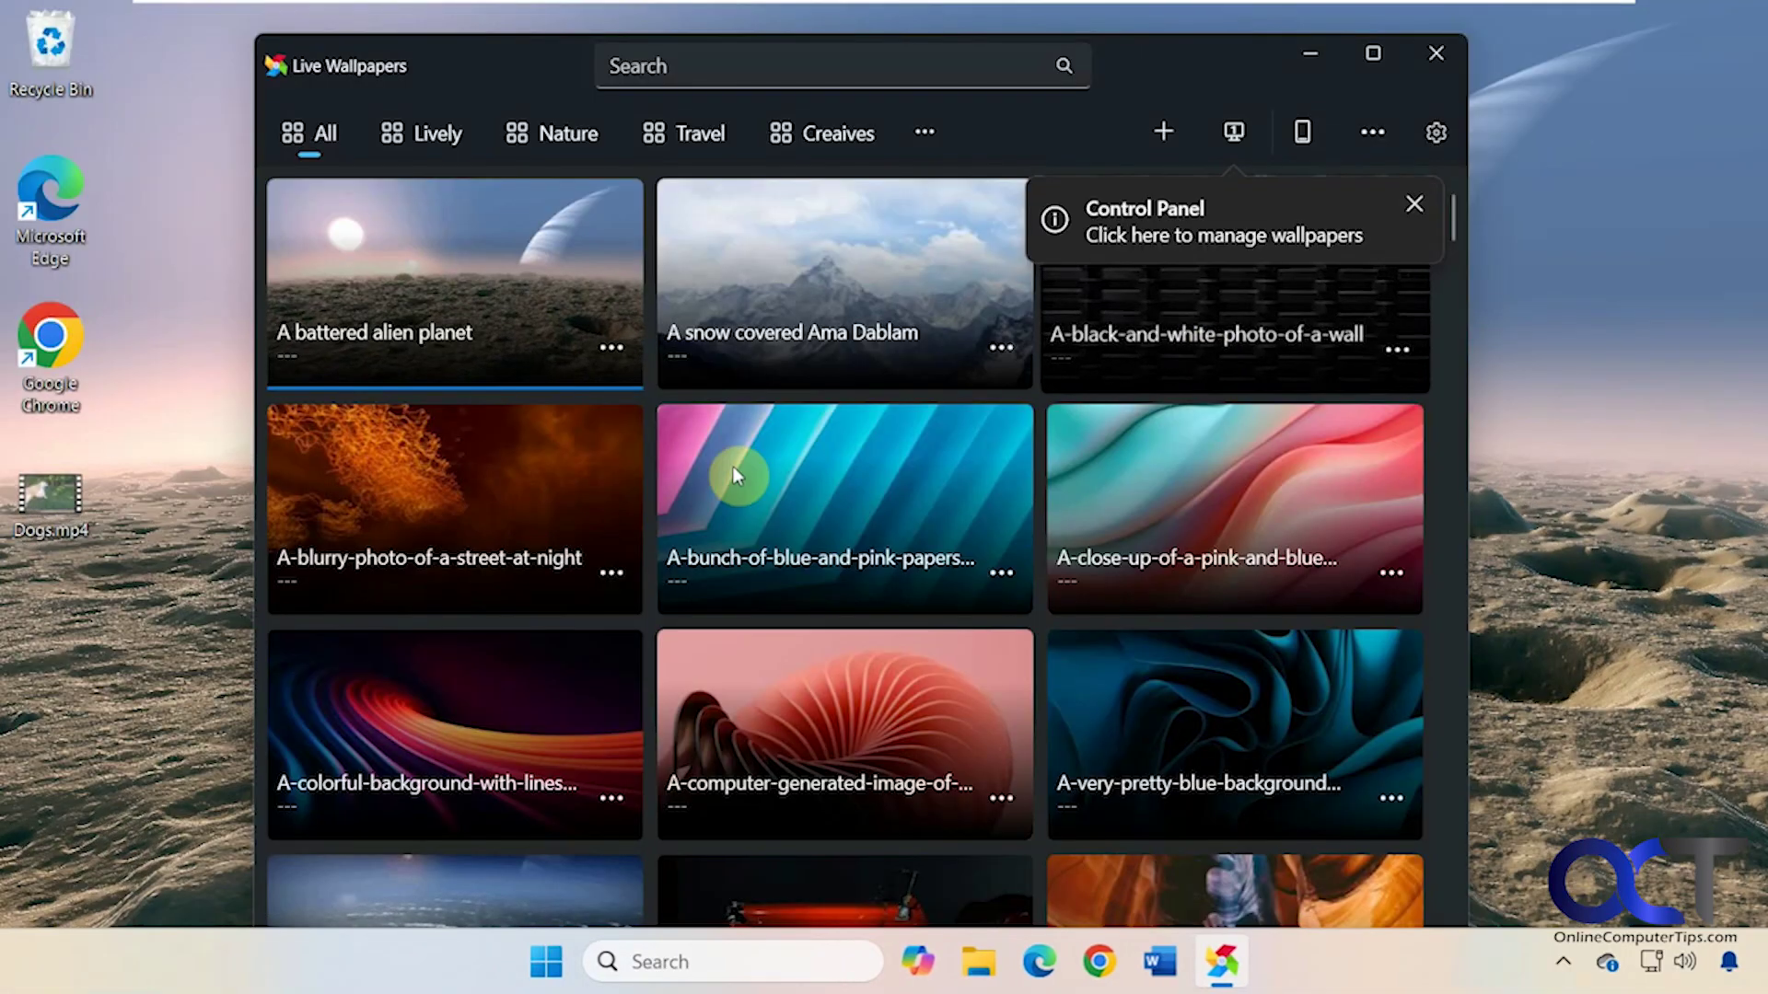
# Review the alien planet wallpaper's Title, Author and Website in Edit, then cancel without changes
pyautogui.rightClick(611, 350)
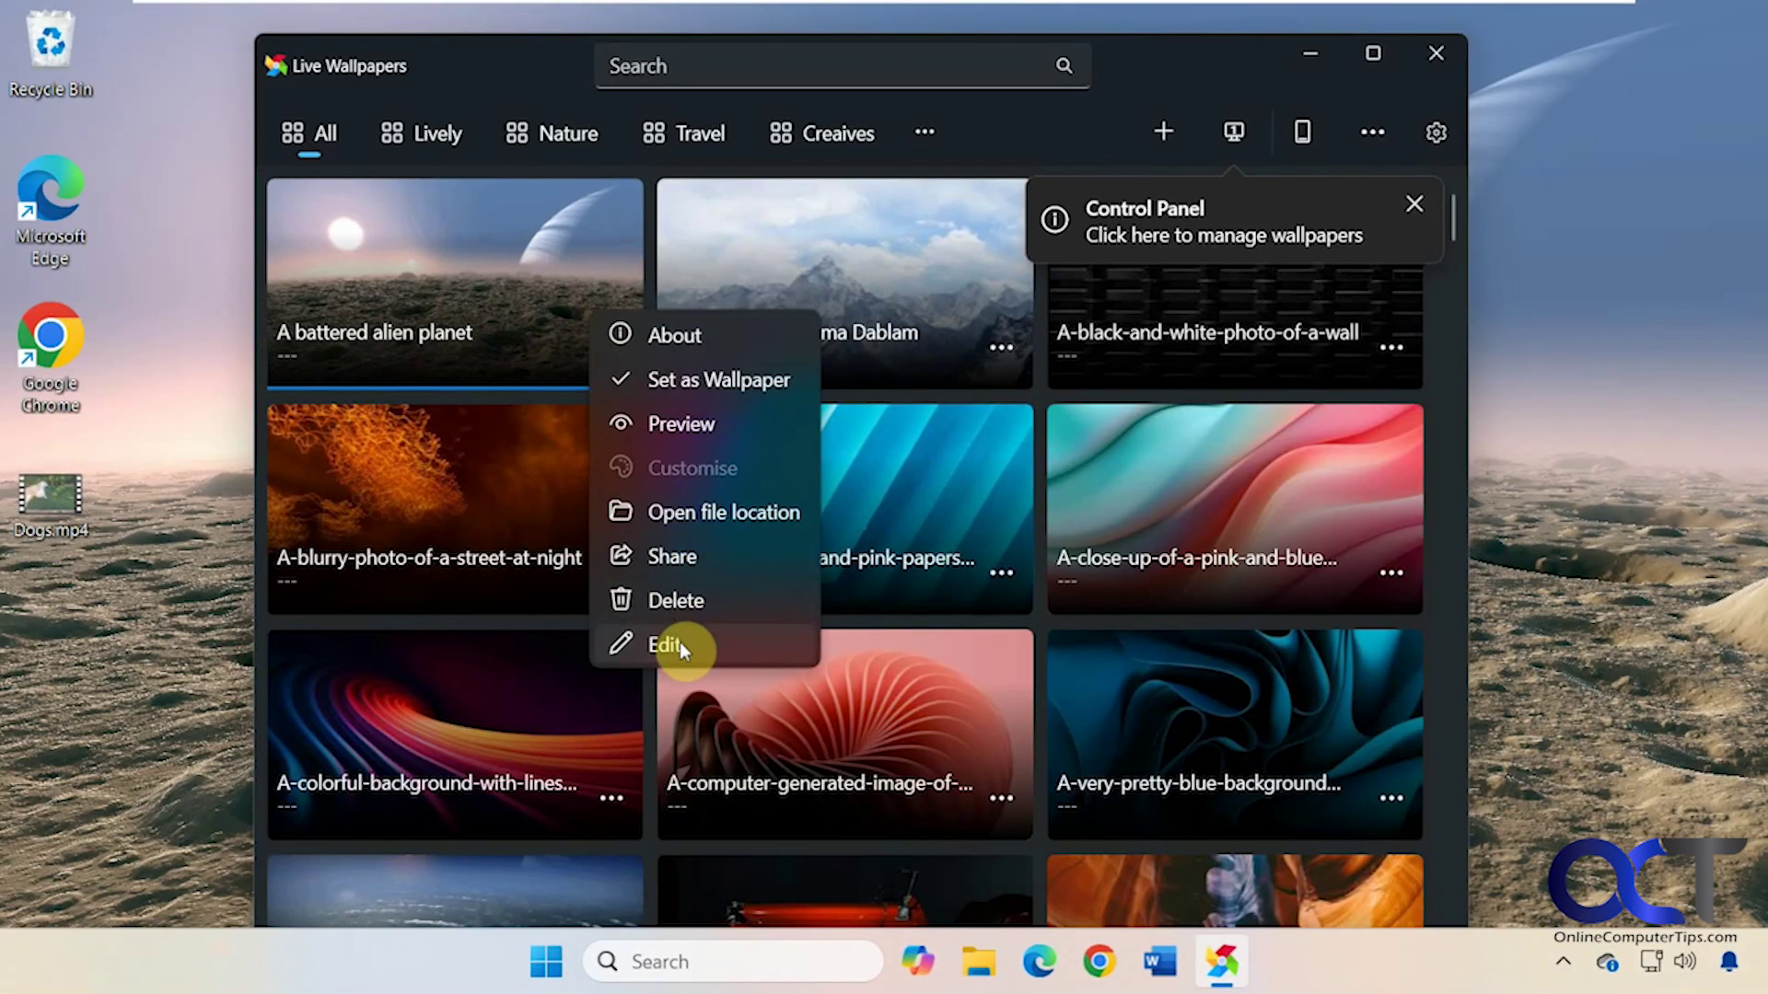
pyautogui.click(679, 643)
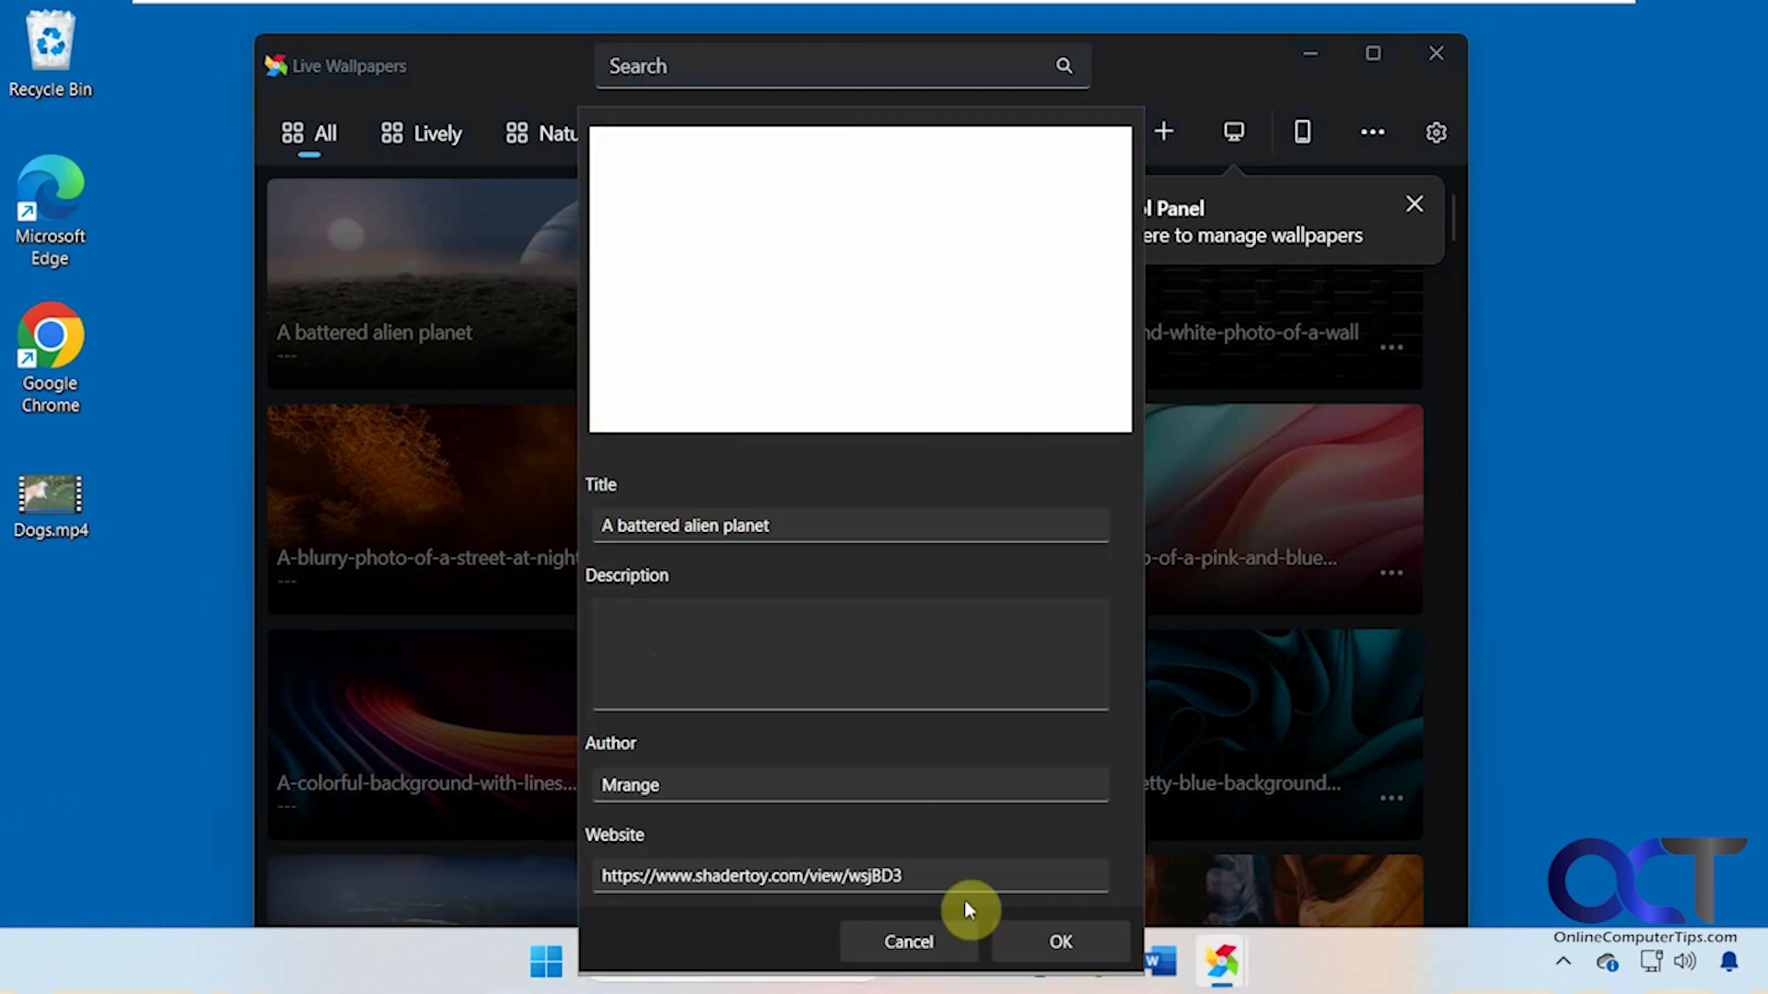
pyautogui.click(943, 935)
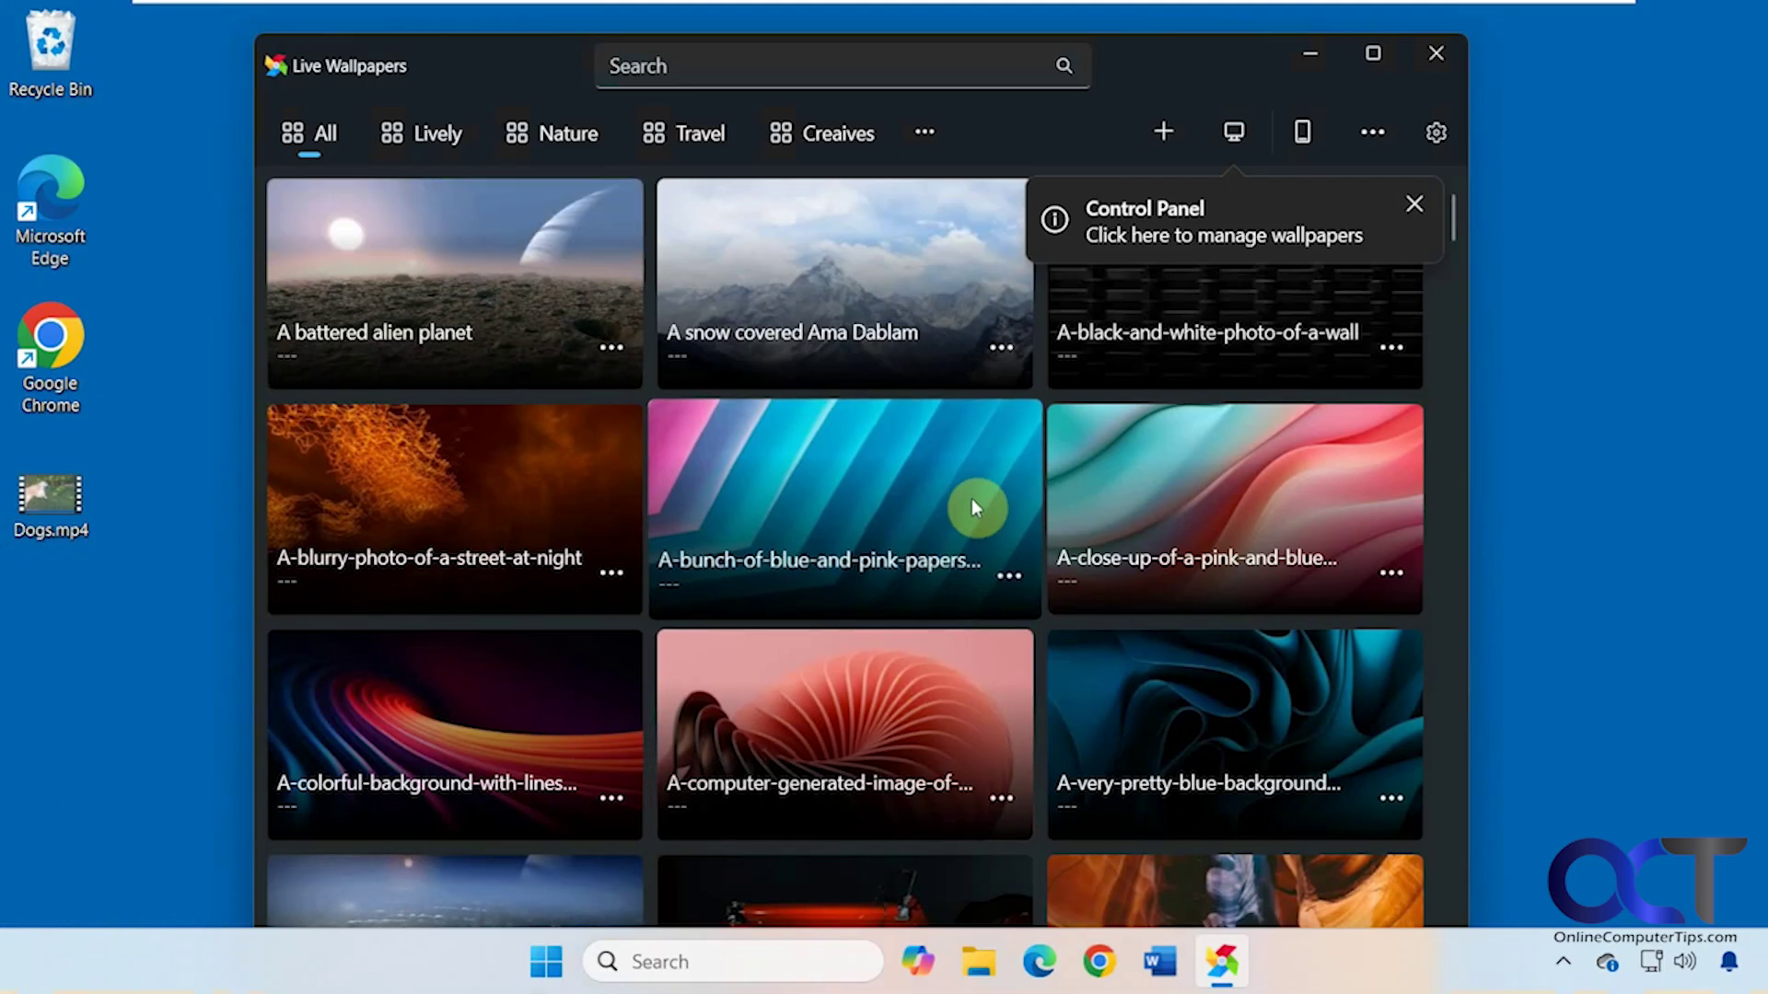
# Set Clouds-2D from the Lively collection as wallpaper, then minimize and restore the library to view it
pyautogui.click(1413, 210)
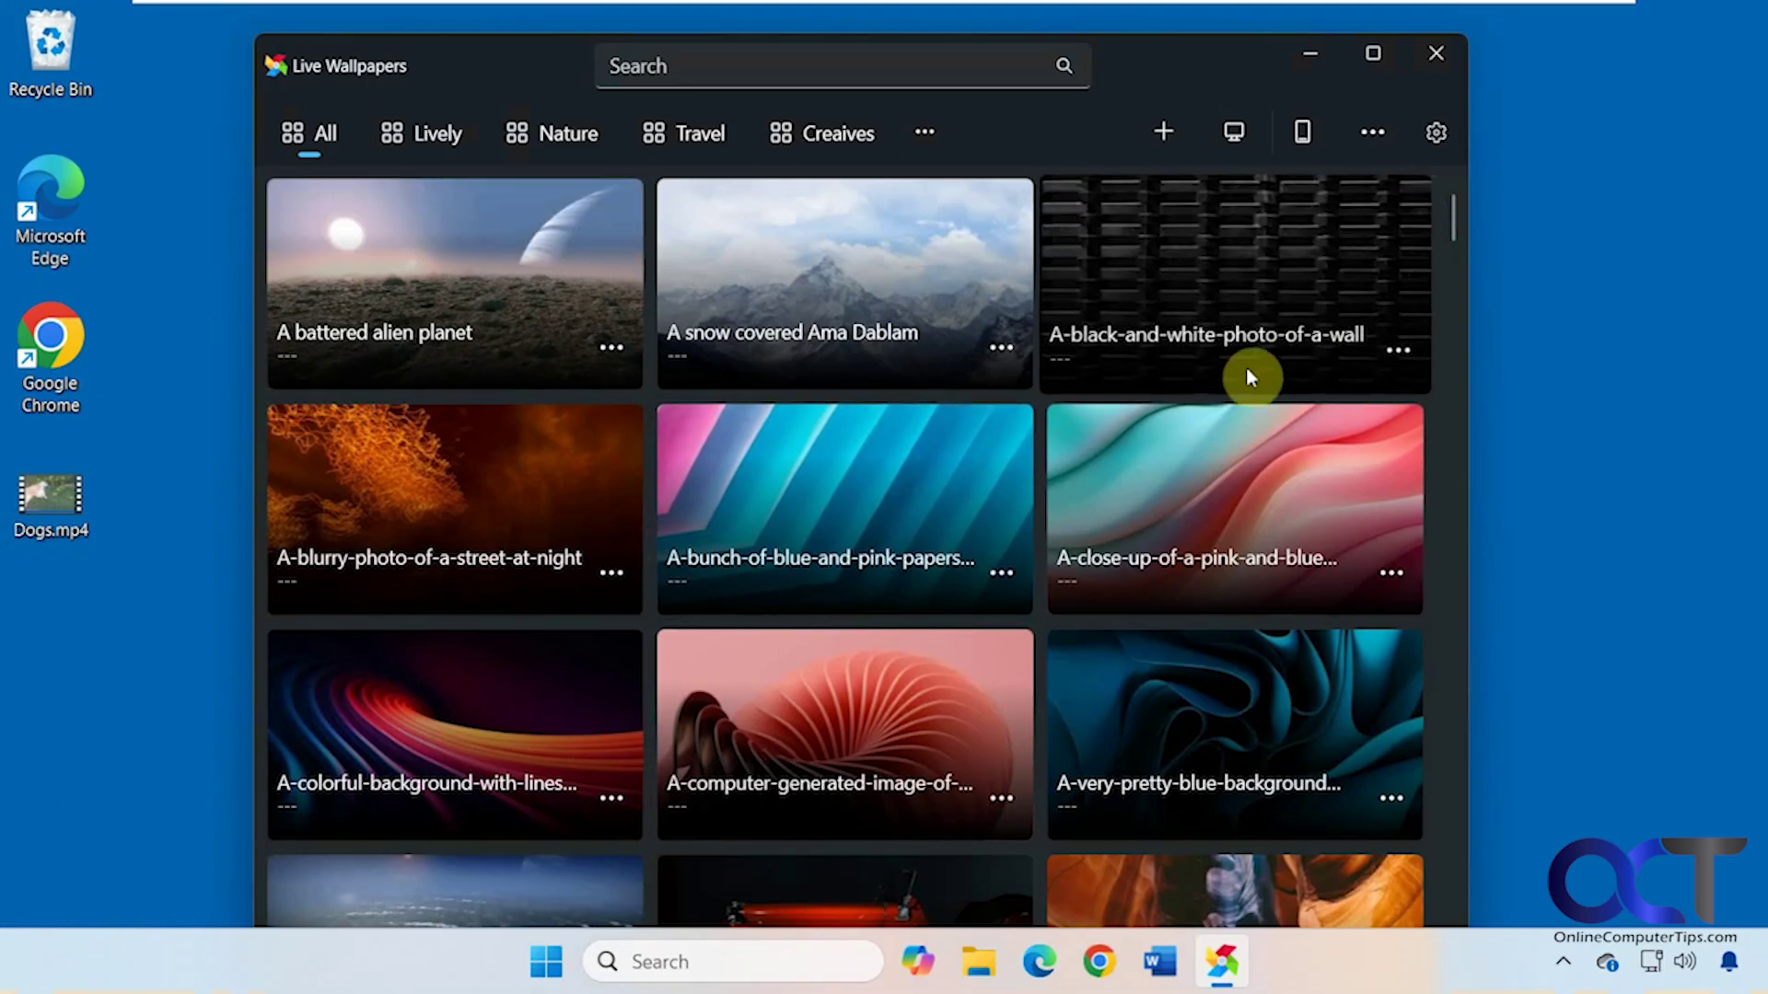
pyautogui.click(433, 145)
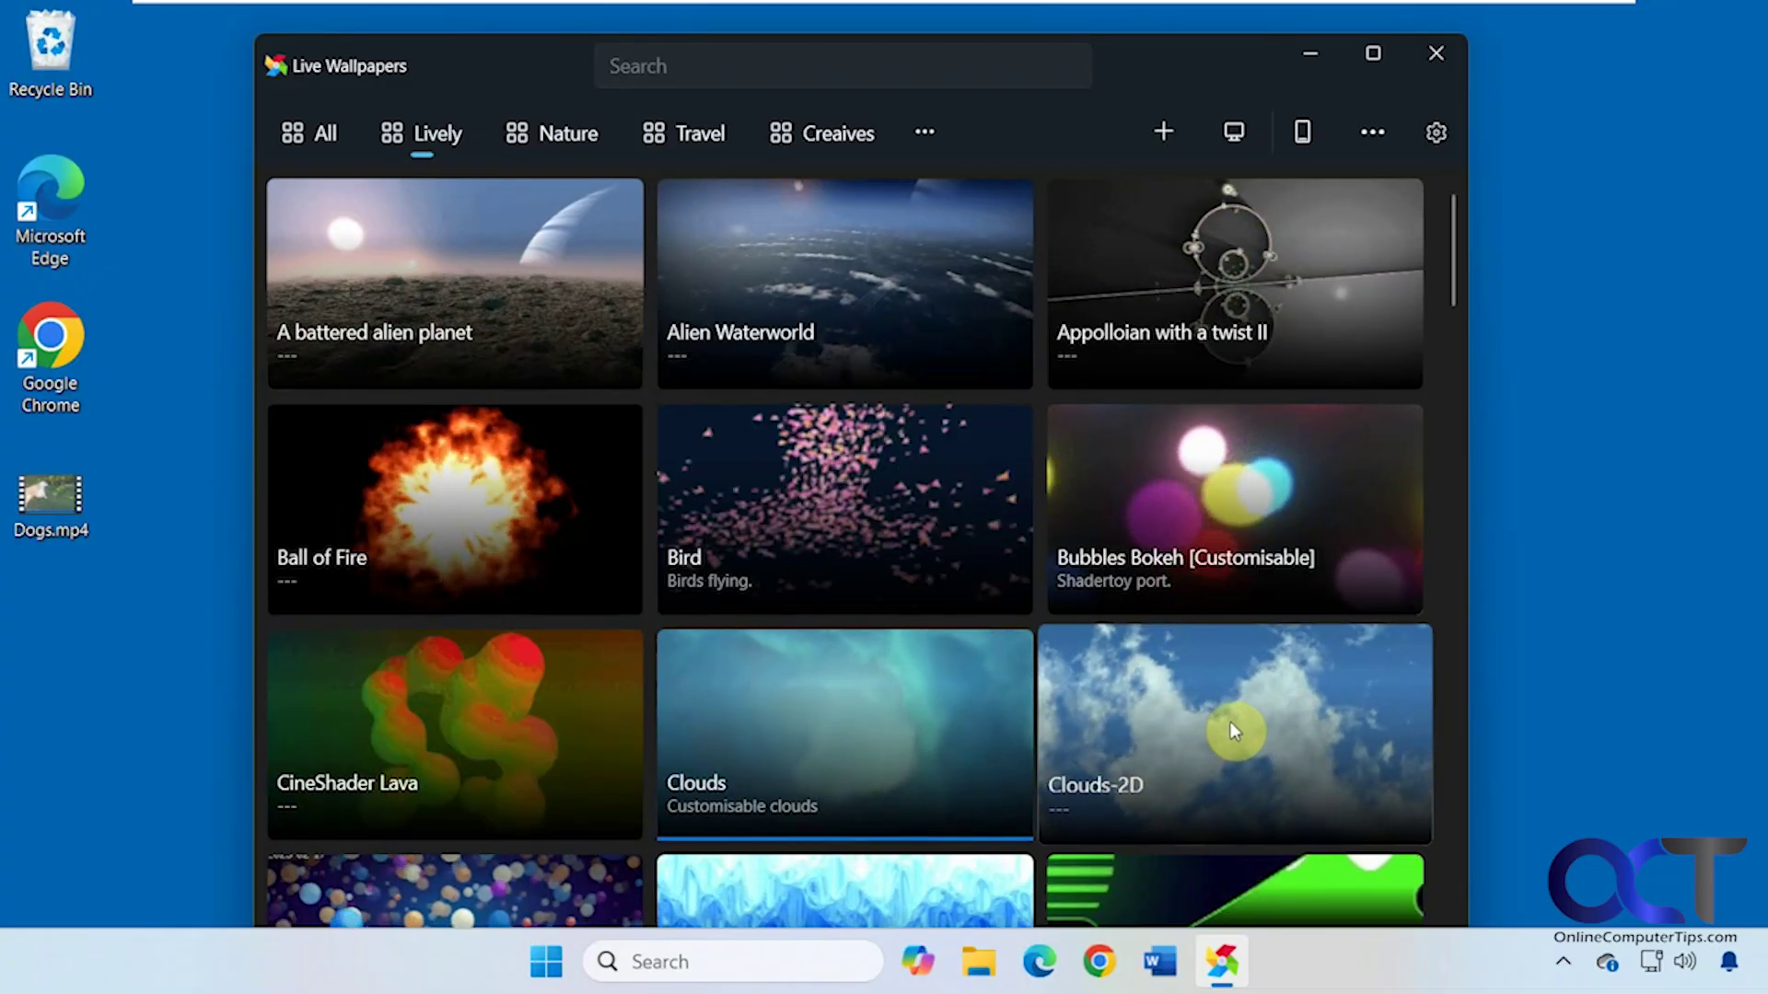
pyautogui.click(1234, 730)
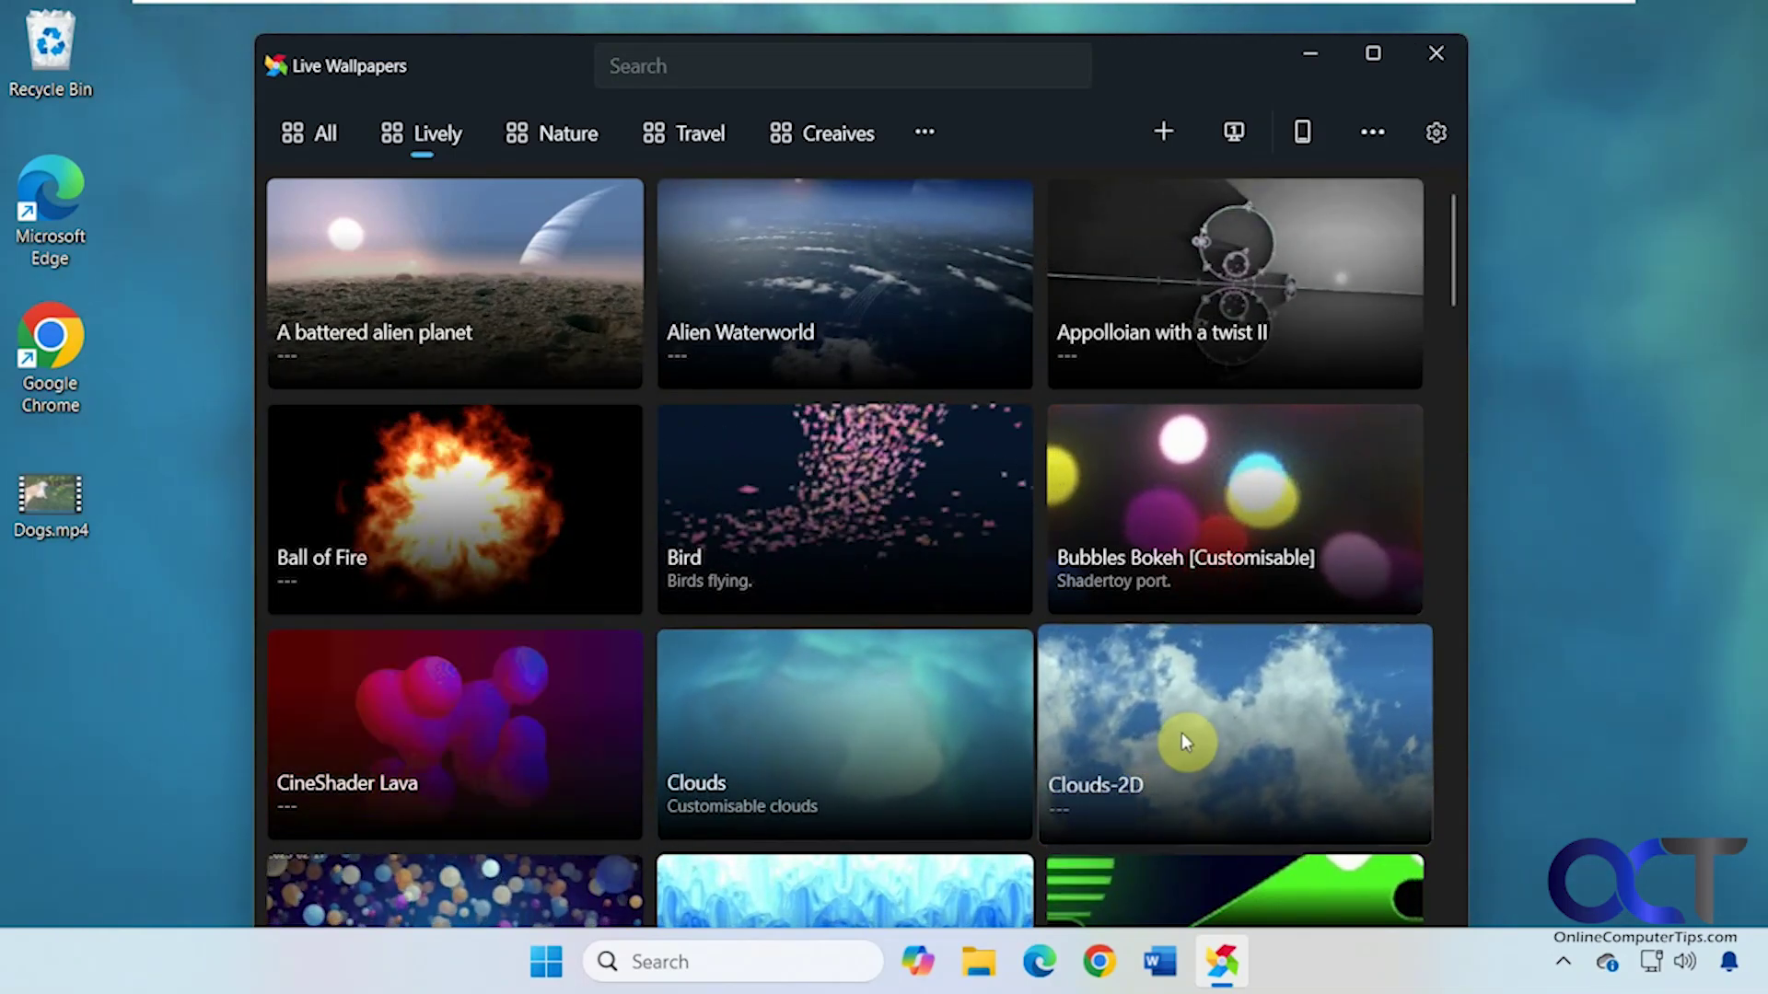
pyautogui.click(1180, 732)
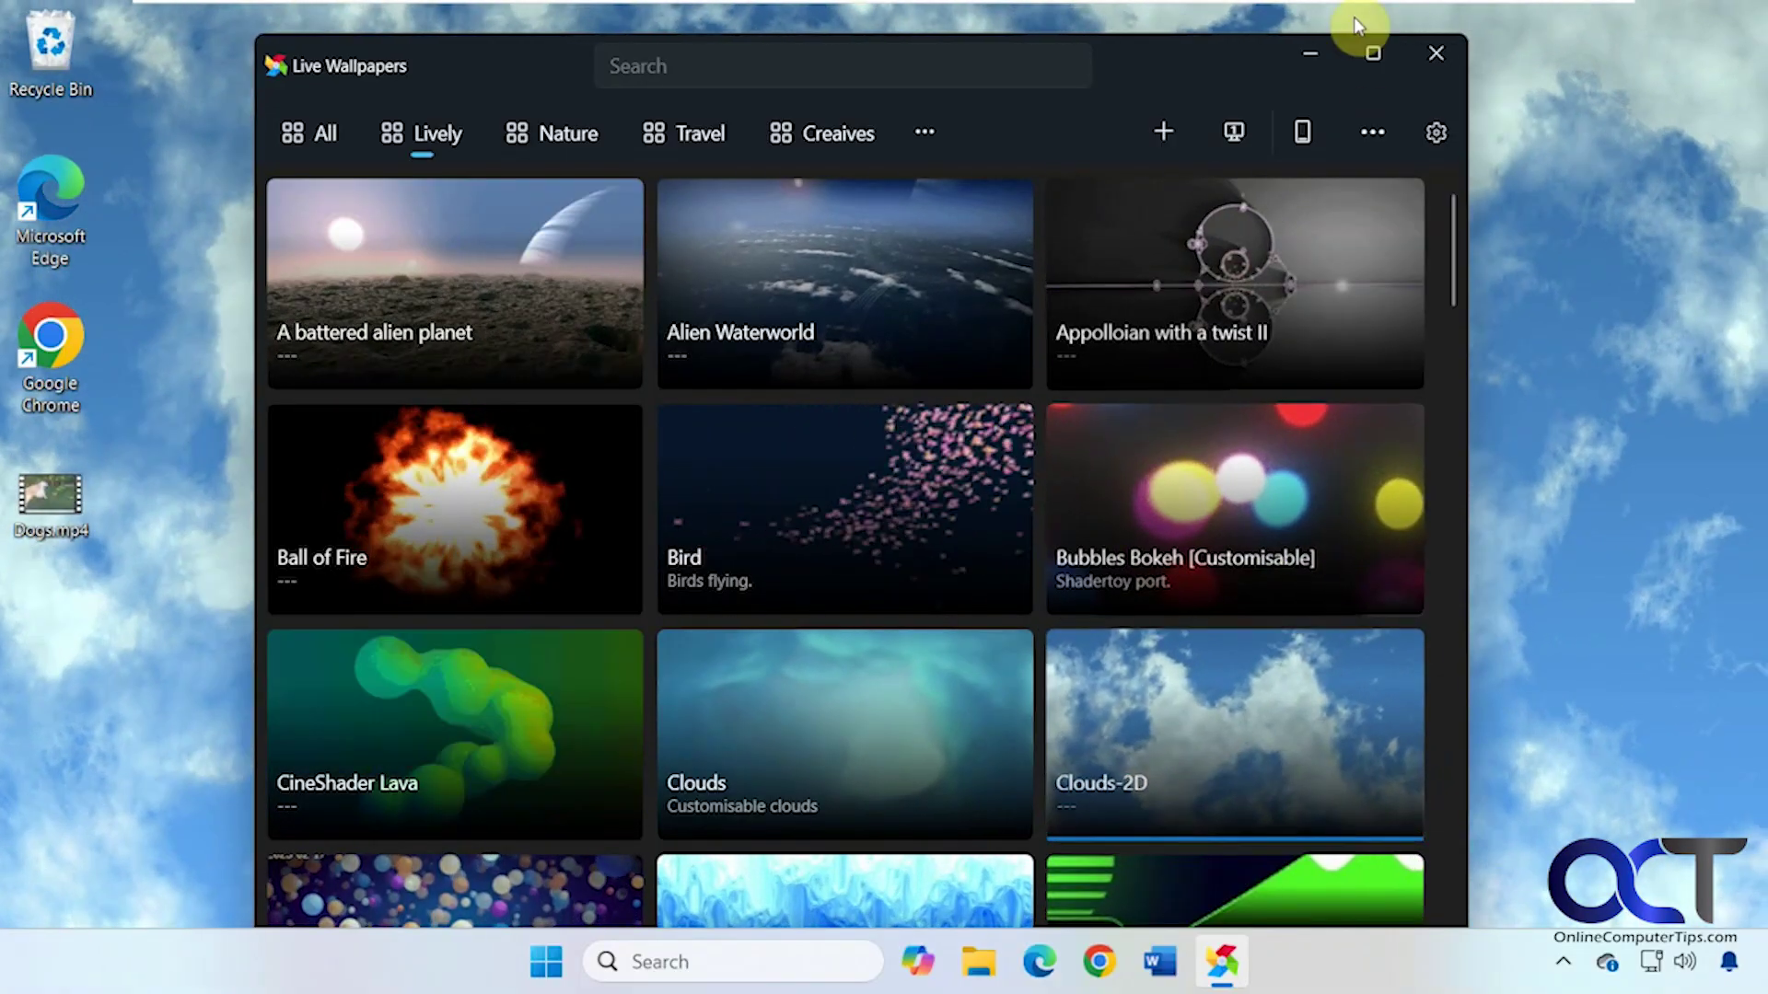
pyautogui.click(1319, 56)
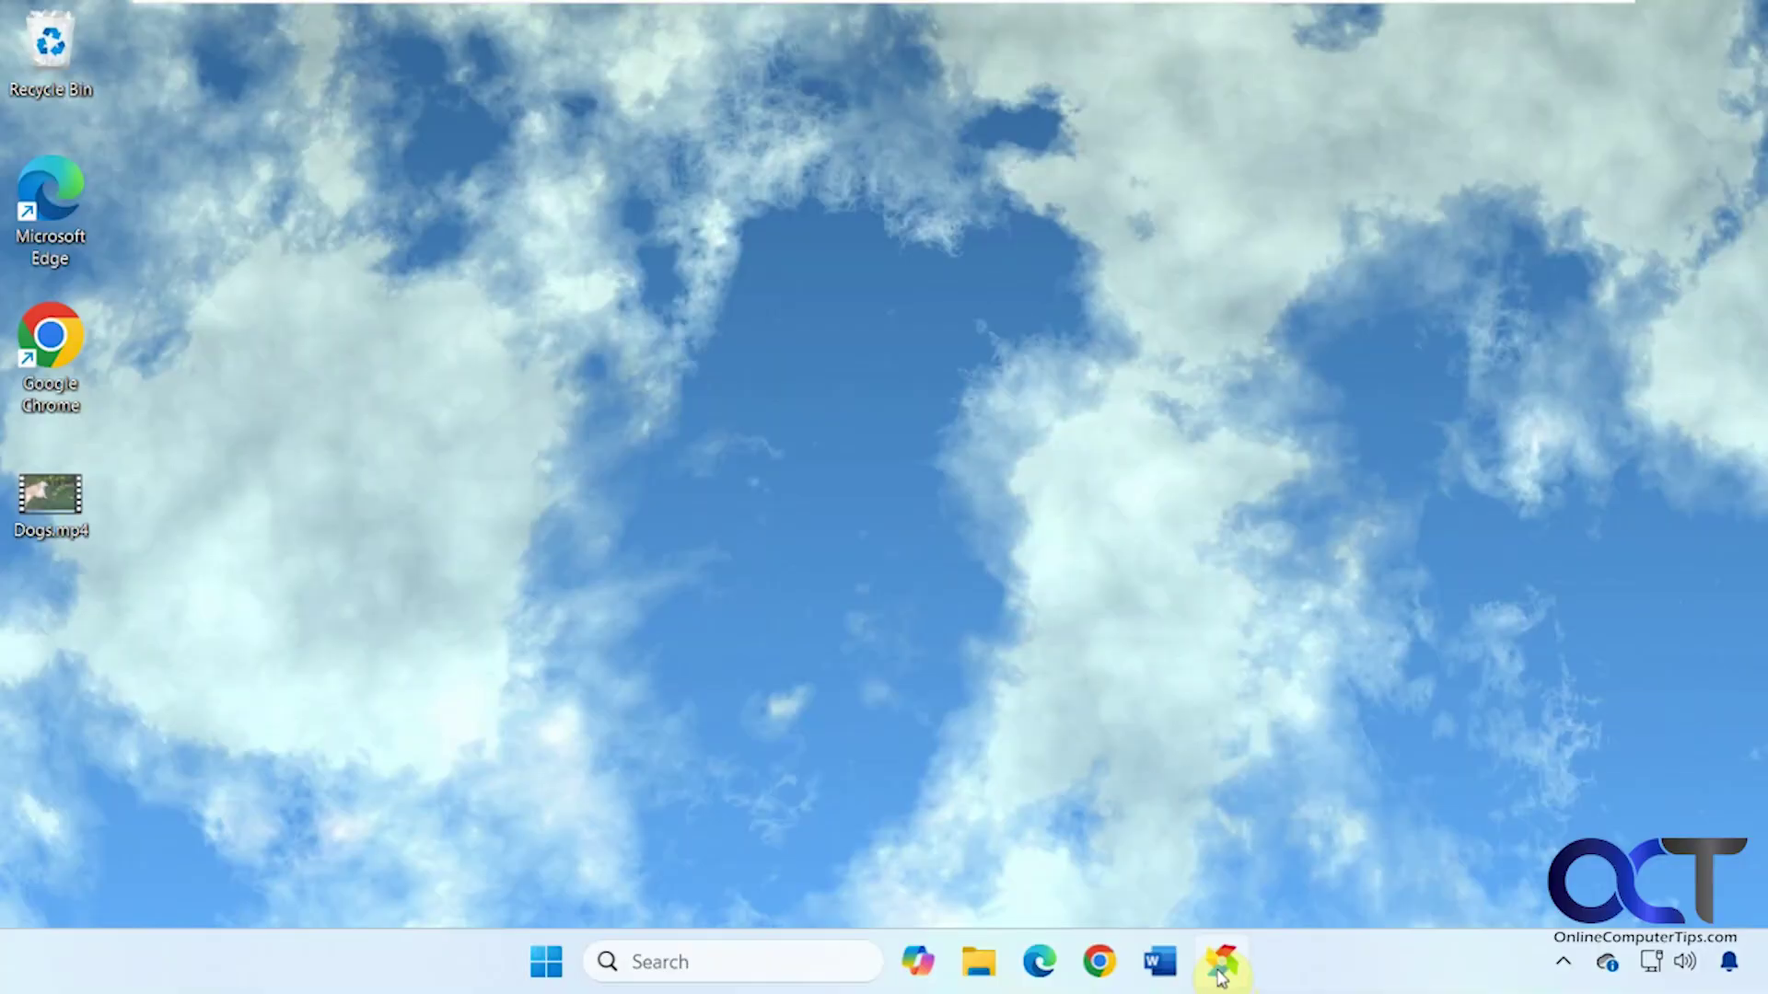
pyautogui.click(1221, 965)
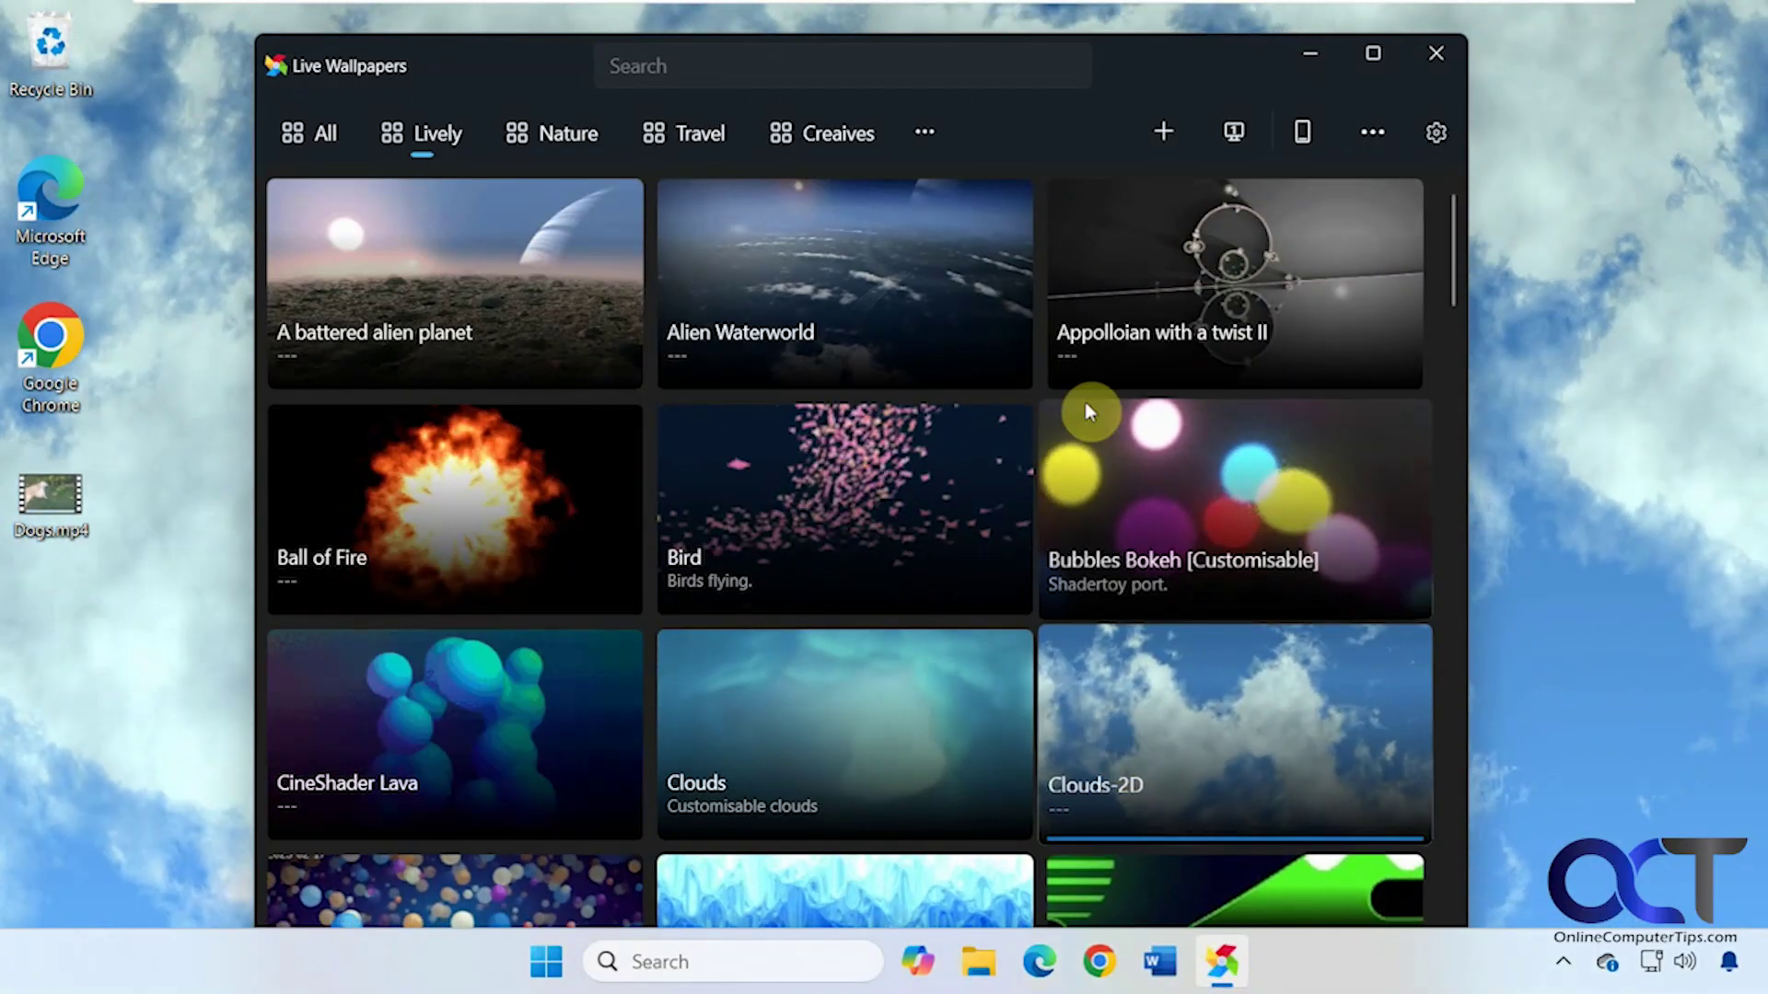
# Add Beach2.jpg from the Hawaii pictures folder as a new wallpaper titled 'Hawaii Beach'
pyautogui.click(1166, 131)
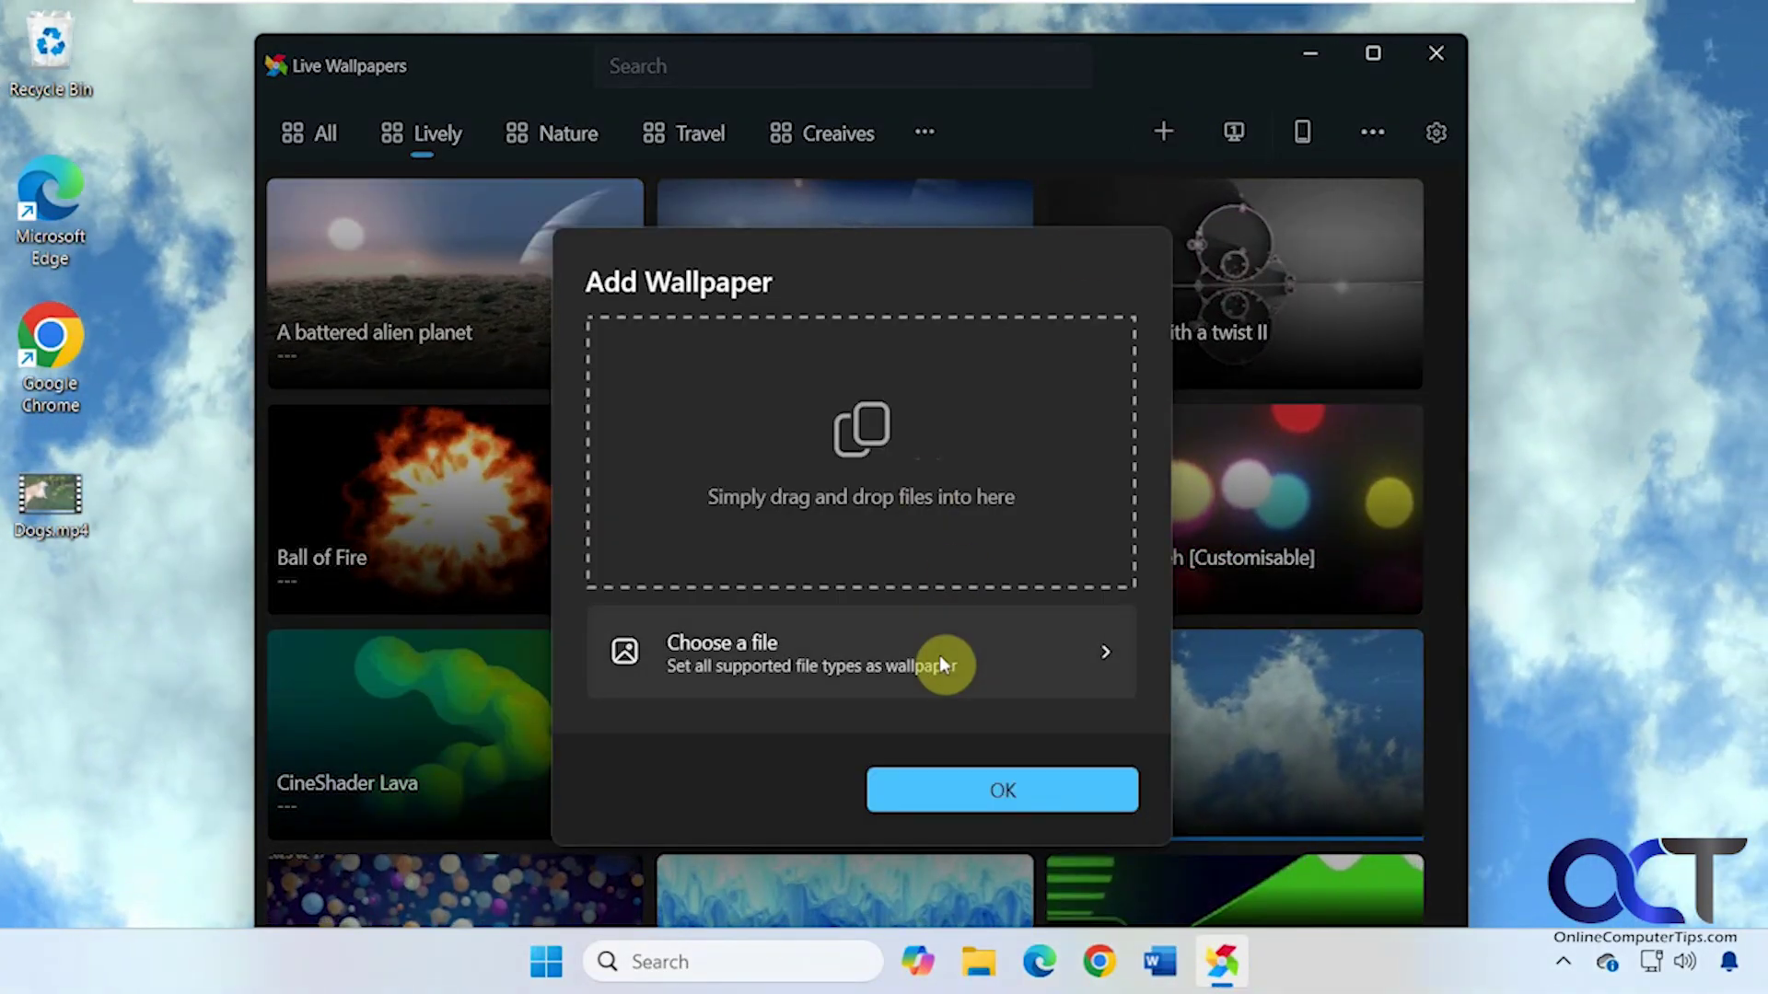
pyautogui.click(941, 663)
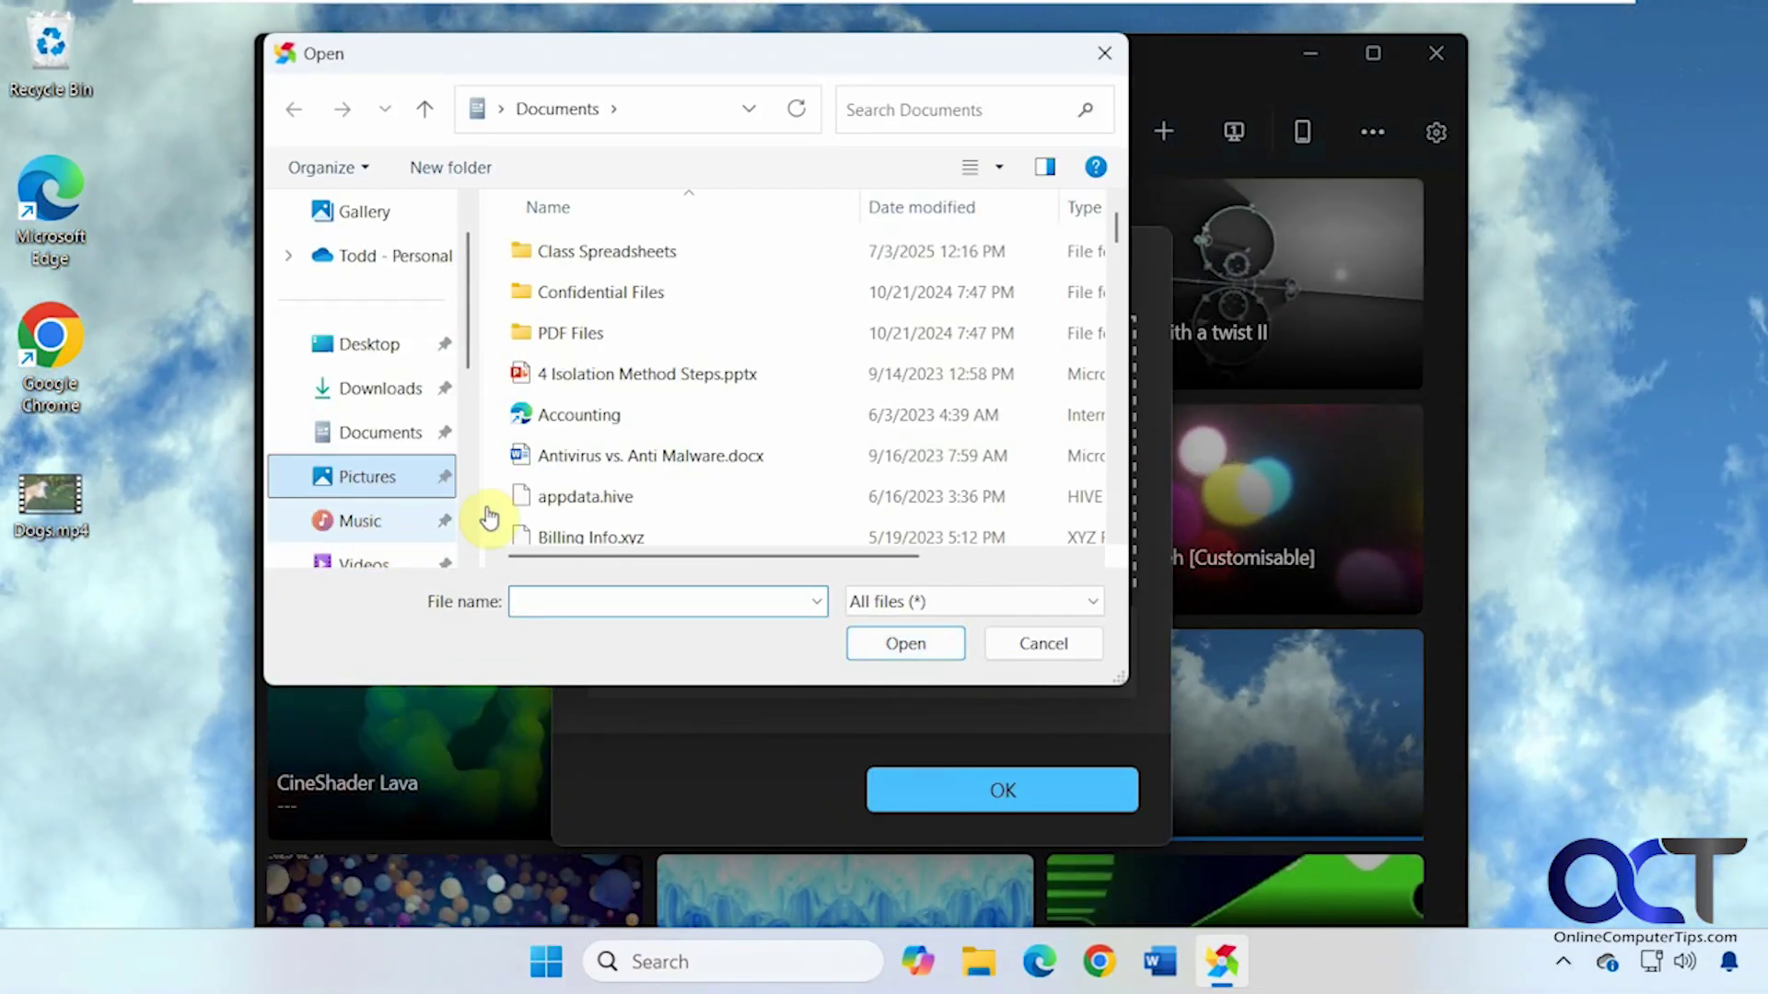
pyautogui.doubleClick(855, 451)
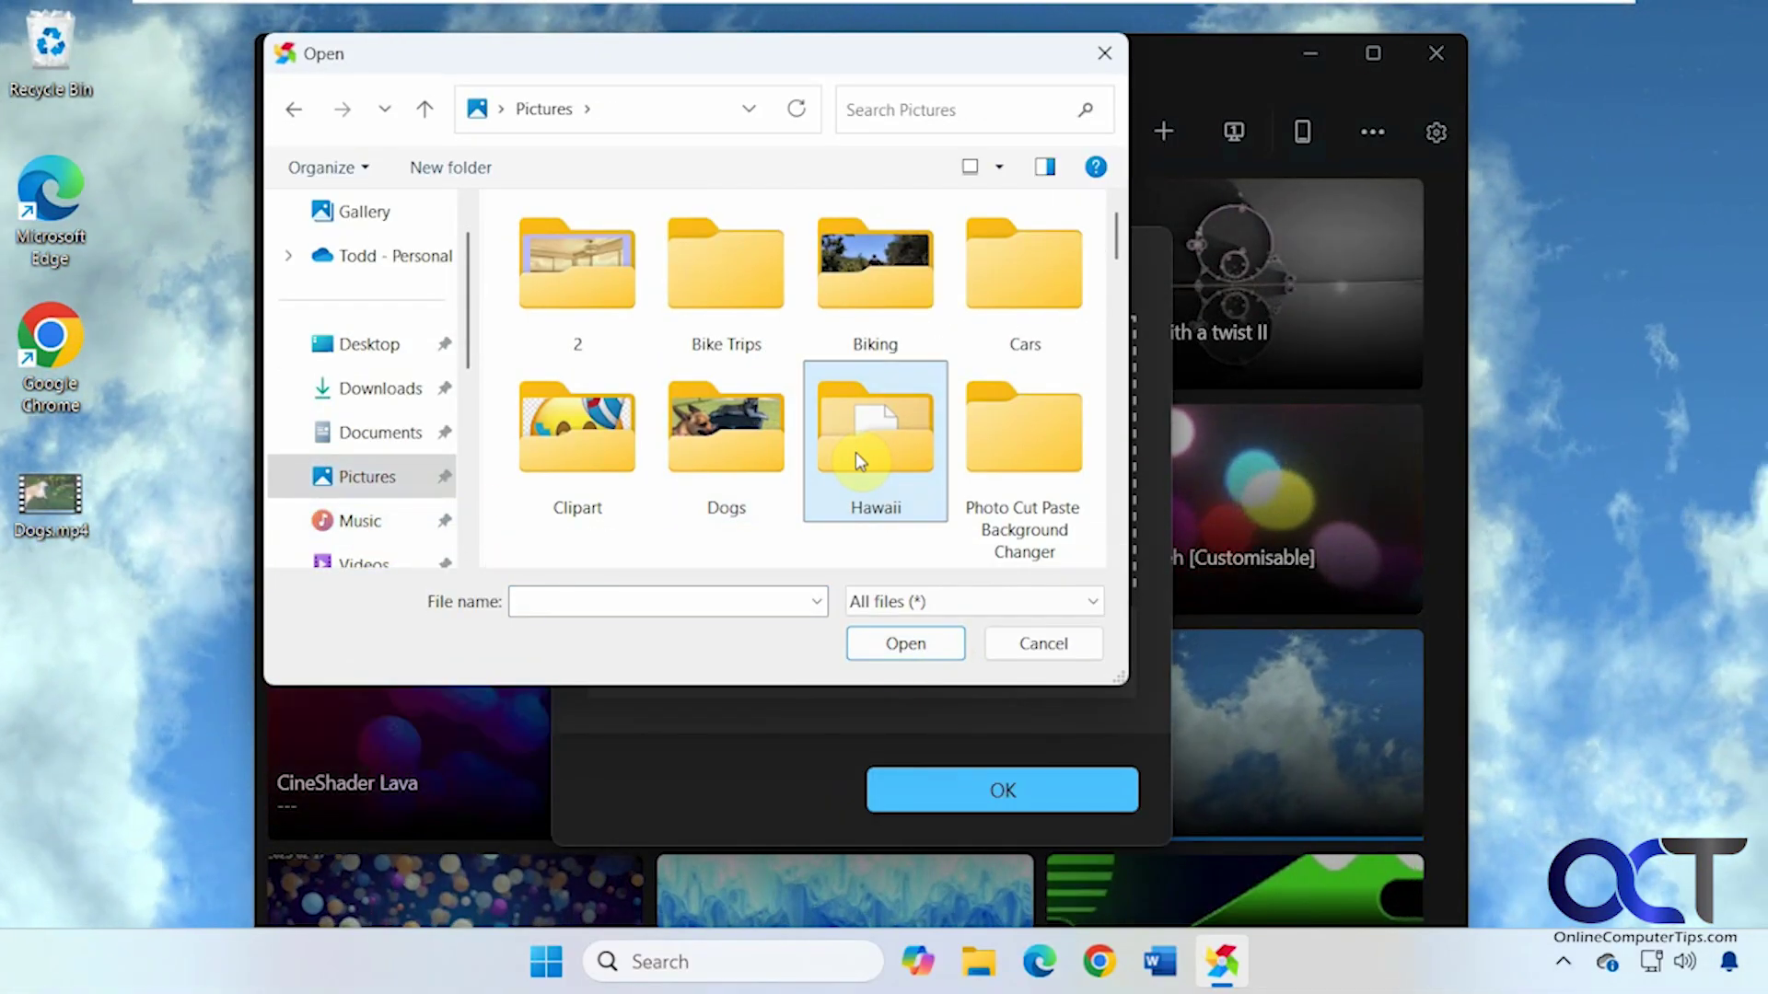
pyautogui.doubleClick(739, 439)
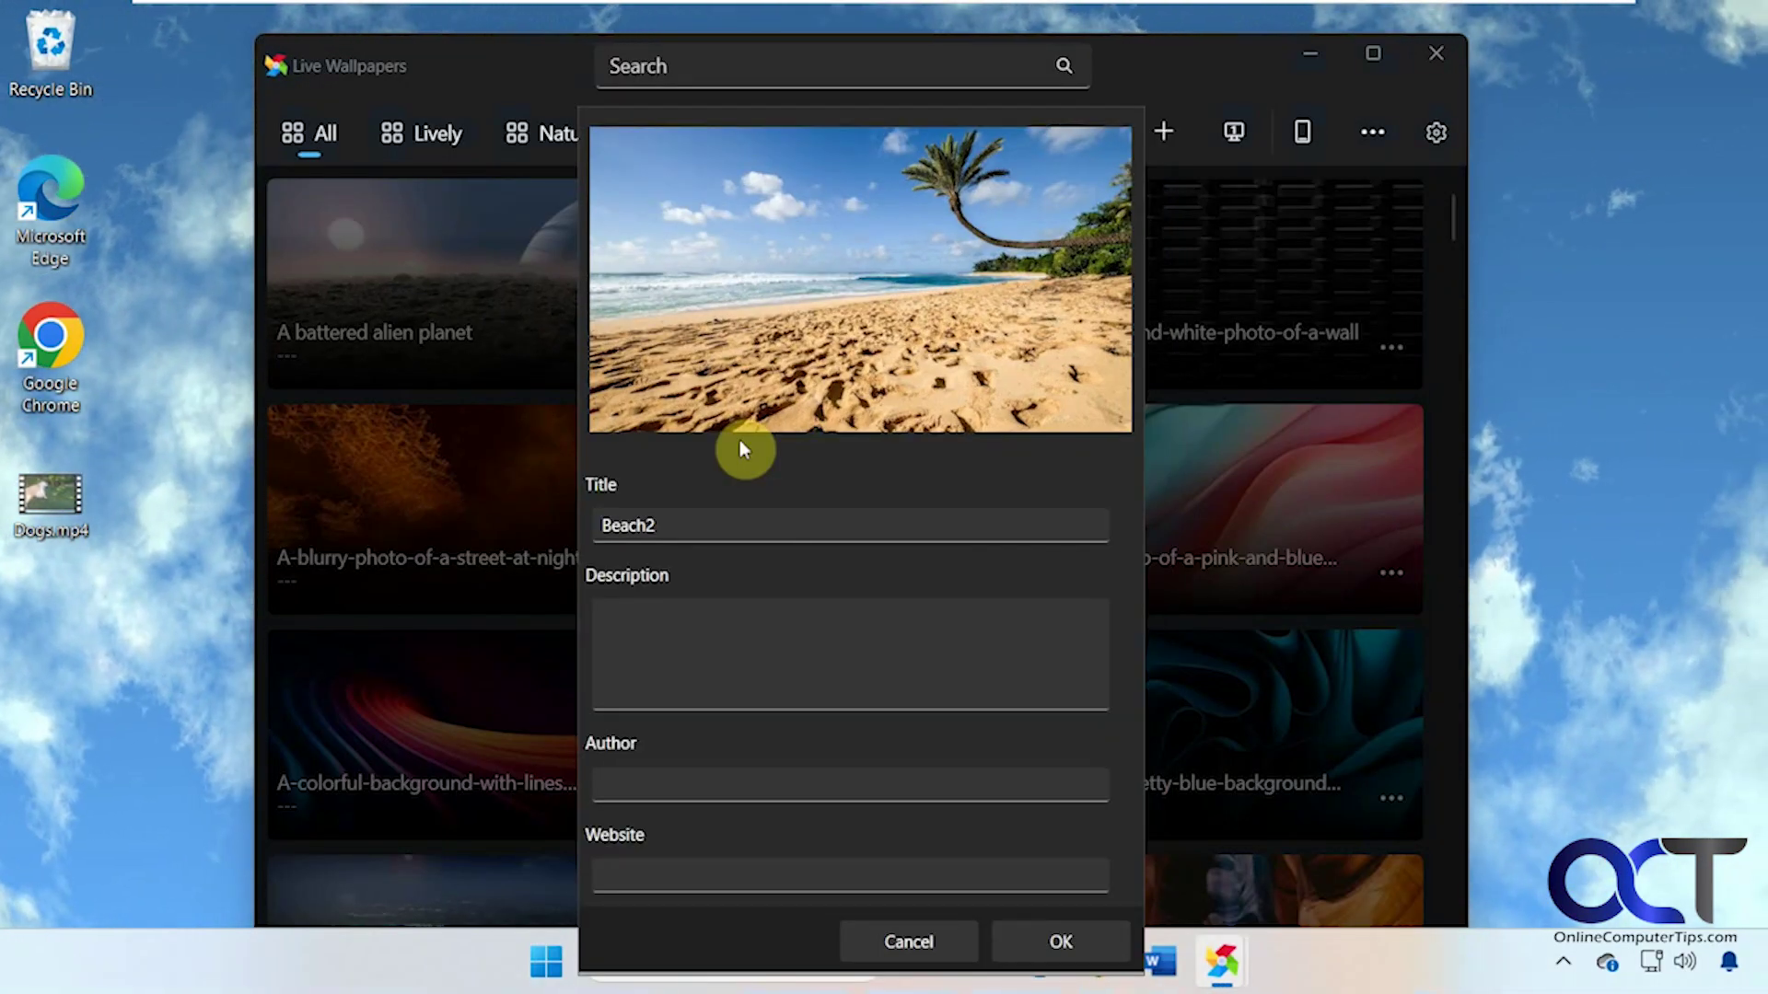
pyautogui.moveTo(670, 518); pyautogui.dragTo(583, 534)
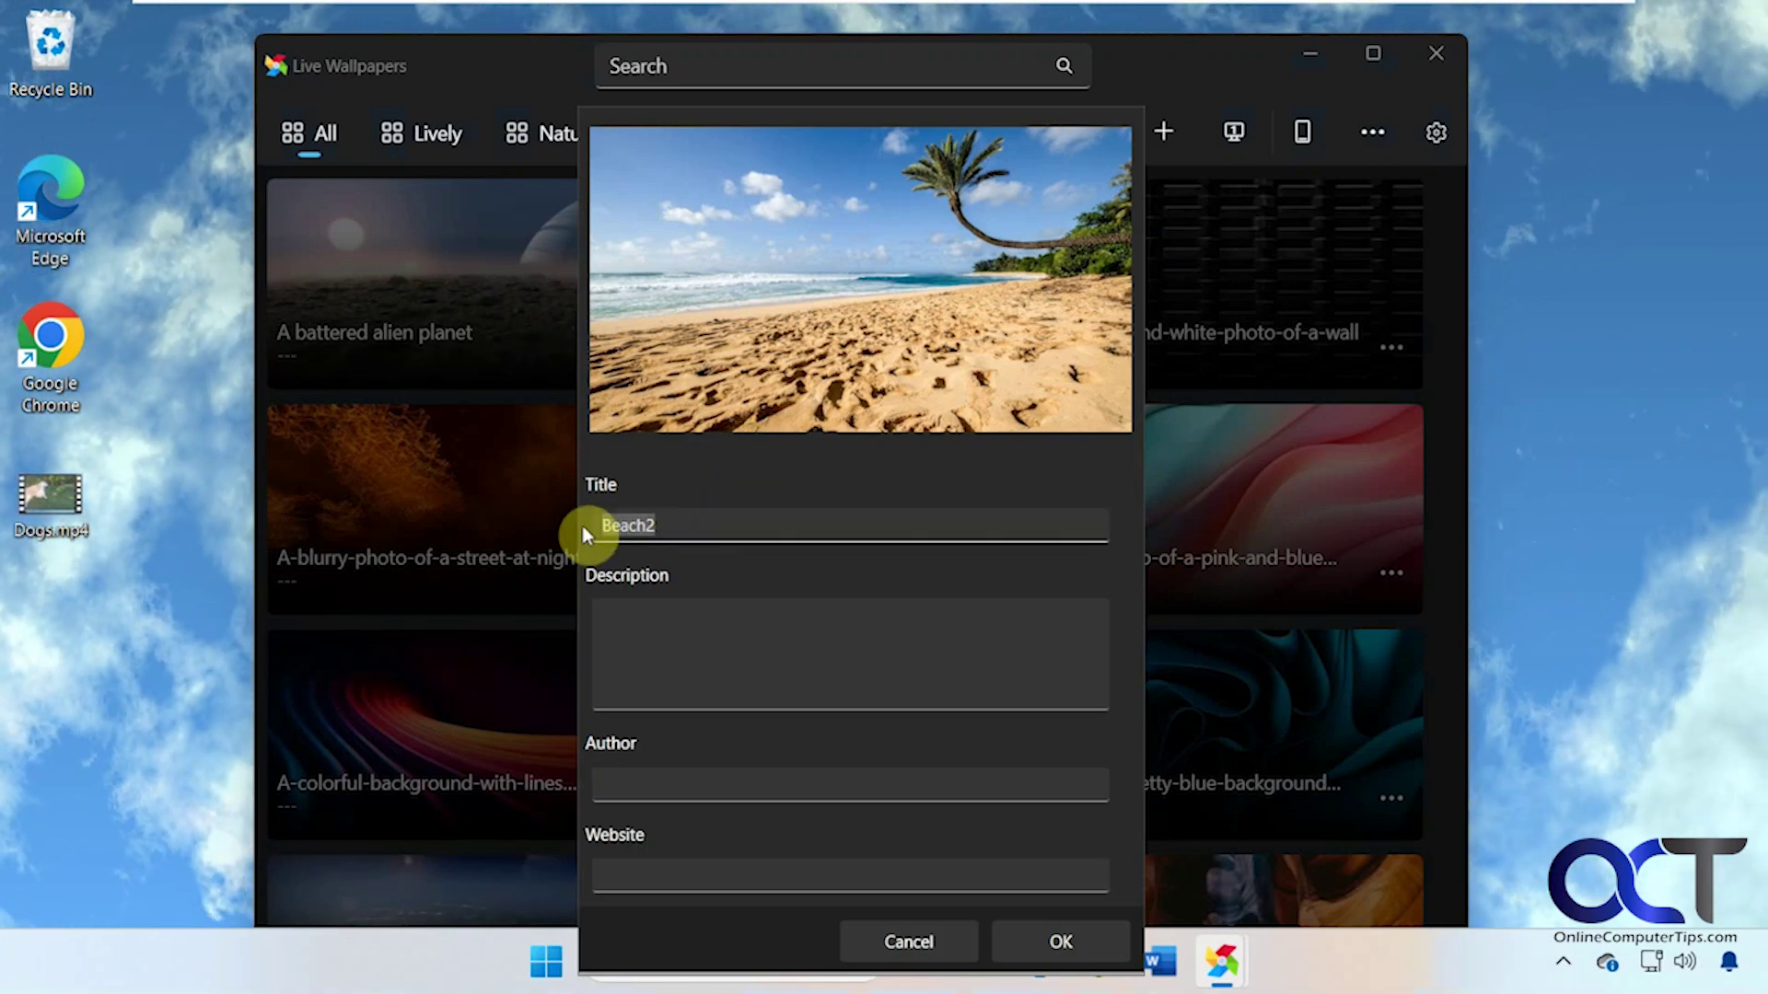
pyautogui.write('Hawaii')
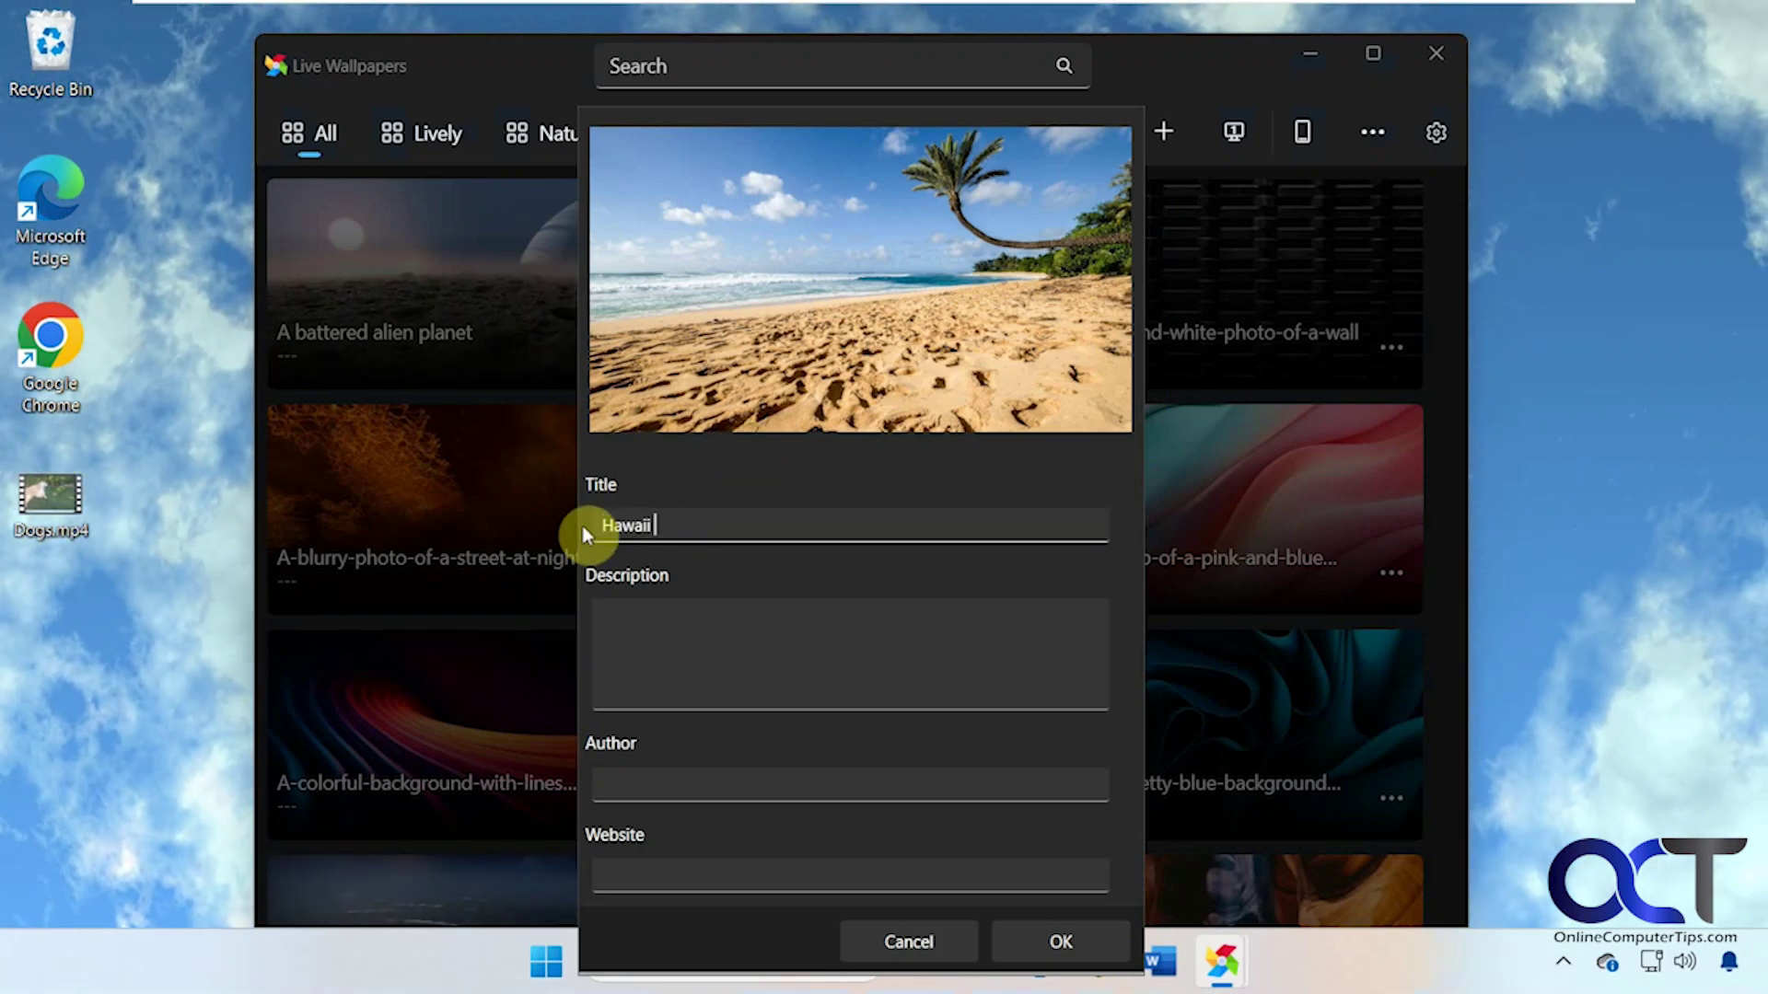
pyautogui.write(' Beach')
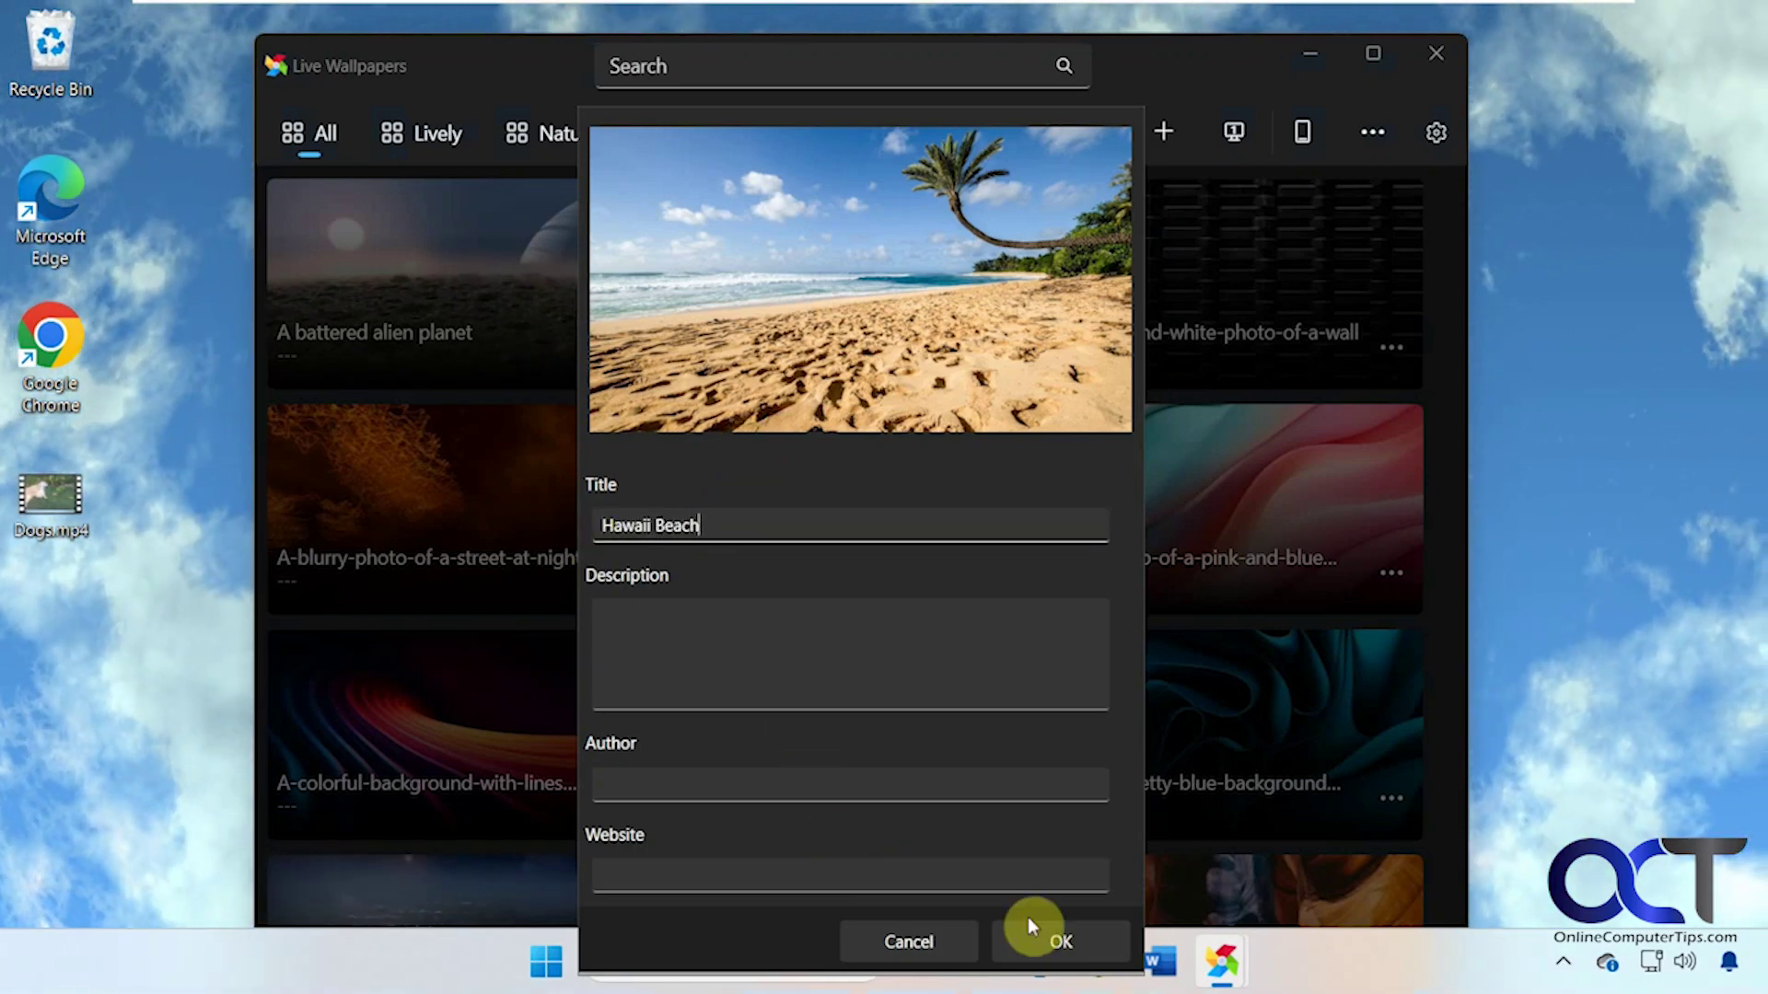
pyautogui.click(1075, 946)
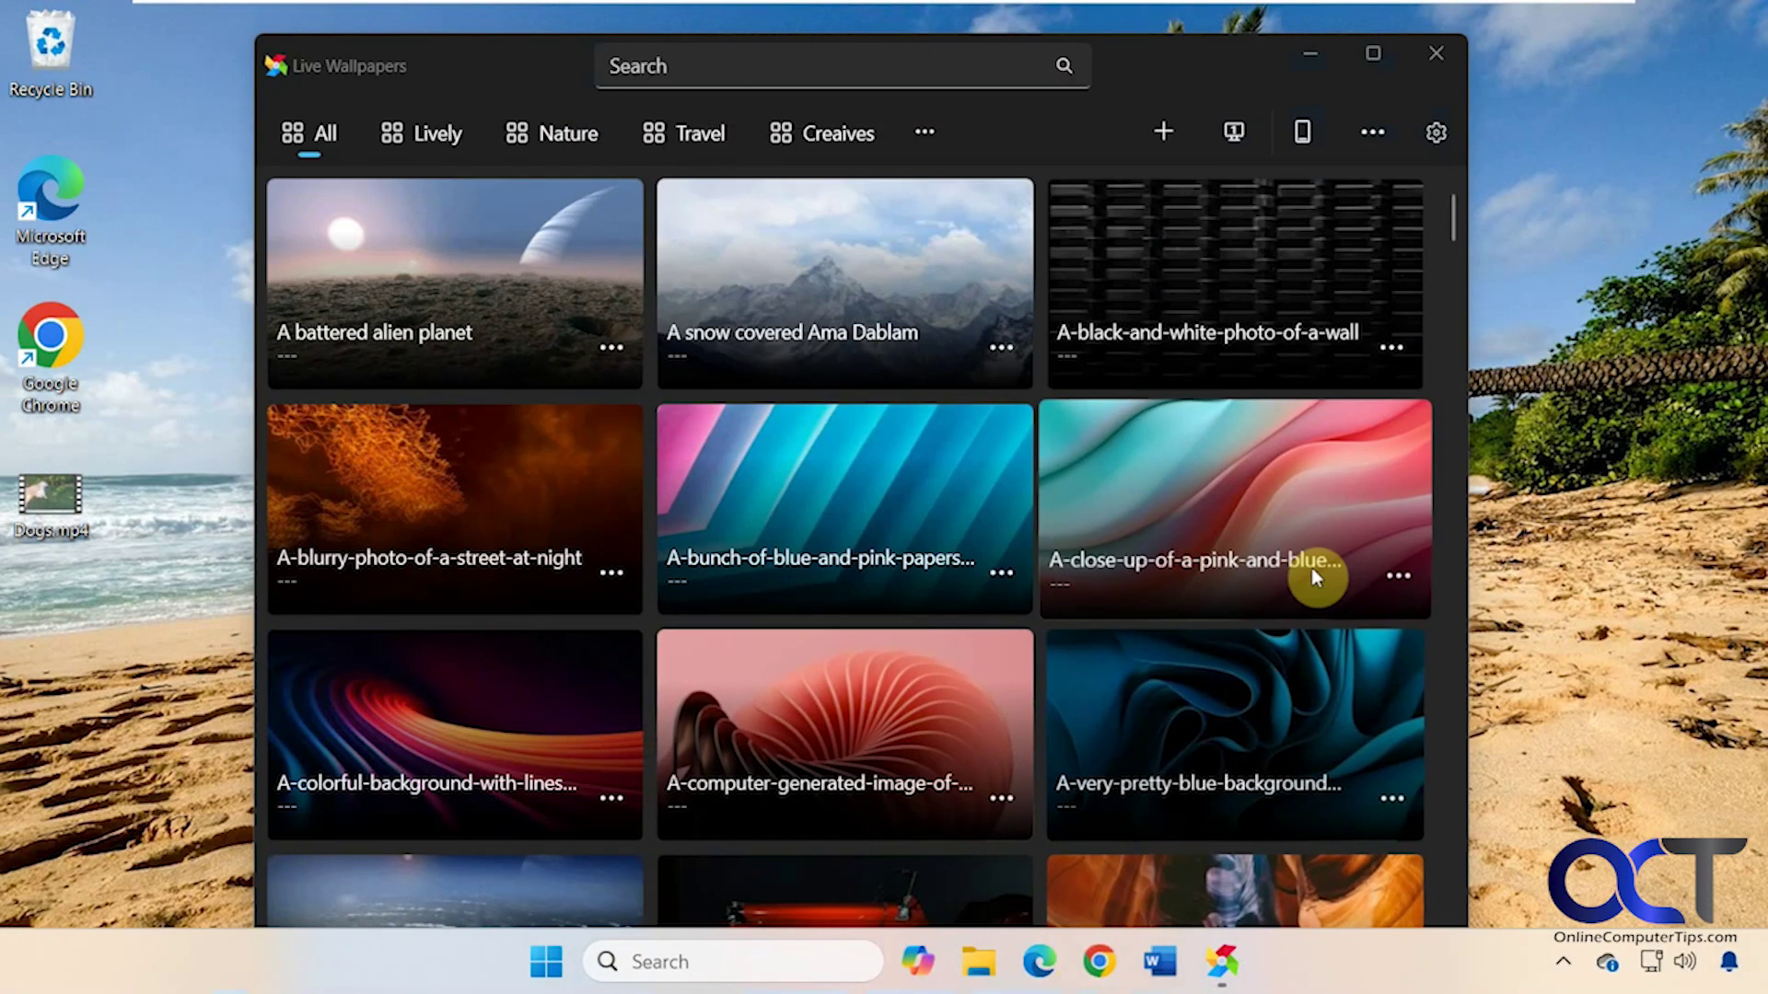
# Delete the Hawaii Beach tile from the library and confirm the removal
pyautogui.moveTo(1455, 225); pyautogui.dragTo(1448, 554)
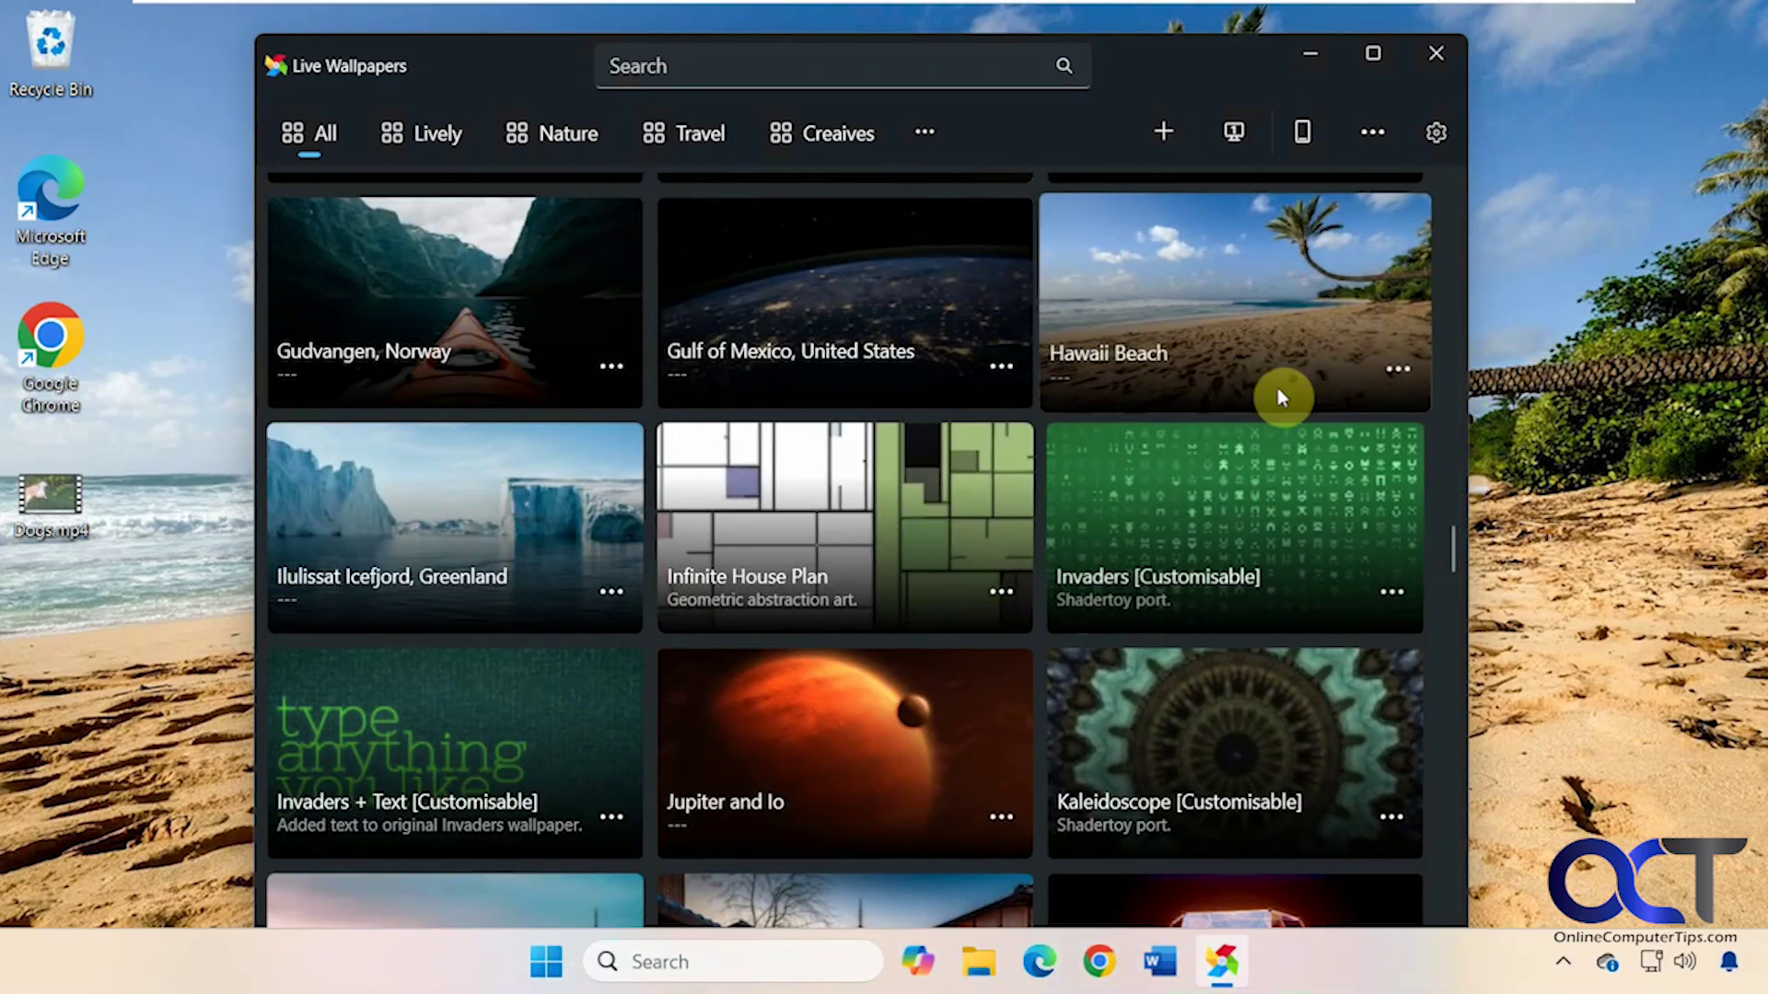
pyautogui.click(1391, 368)
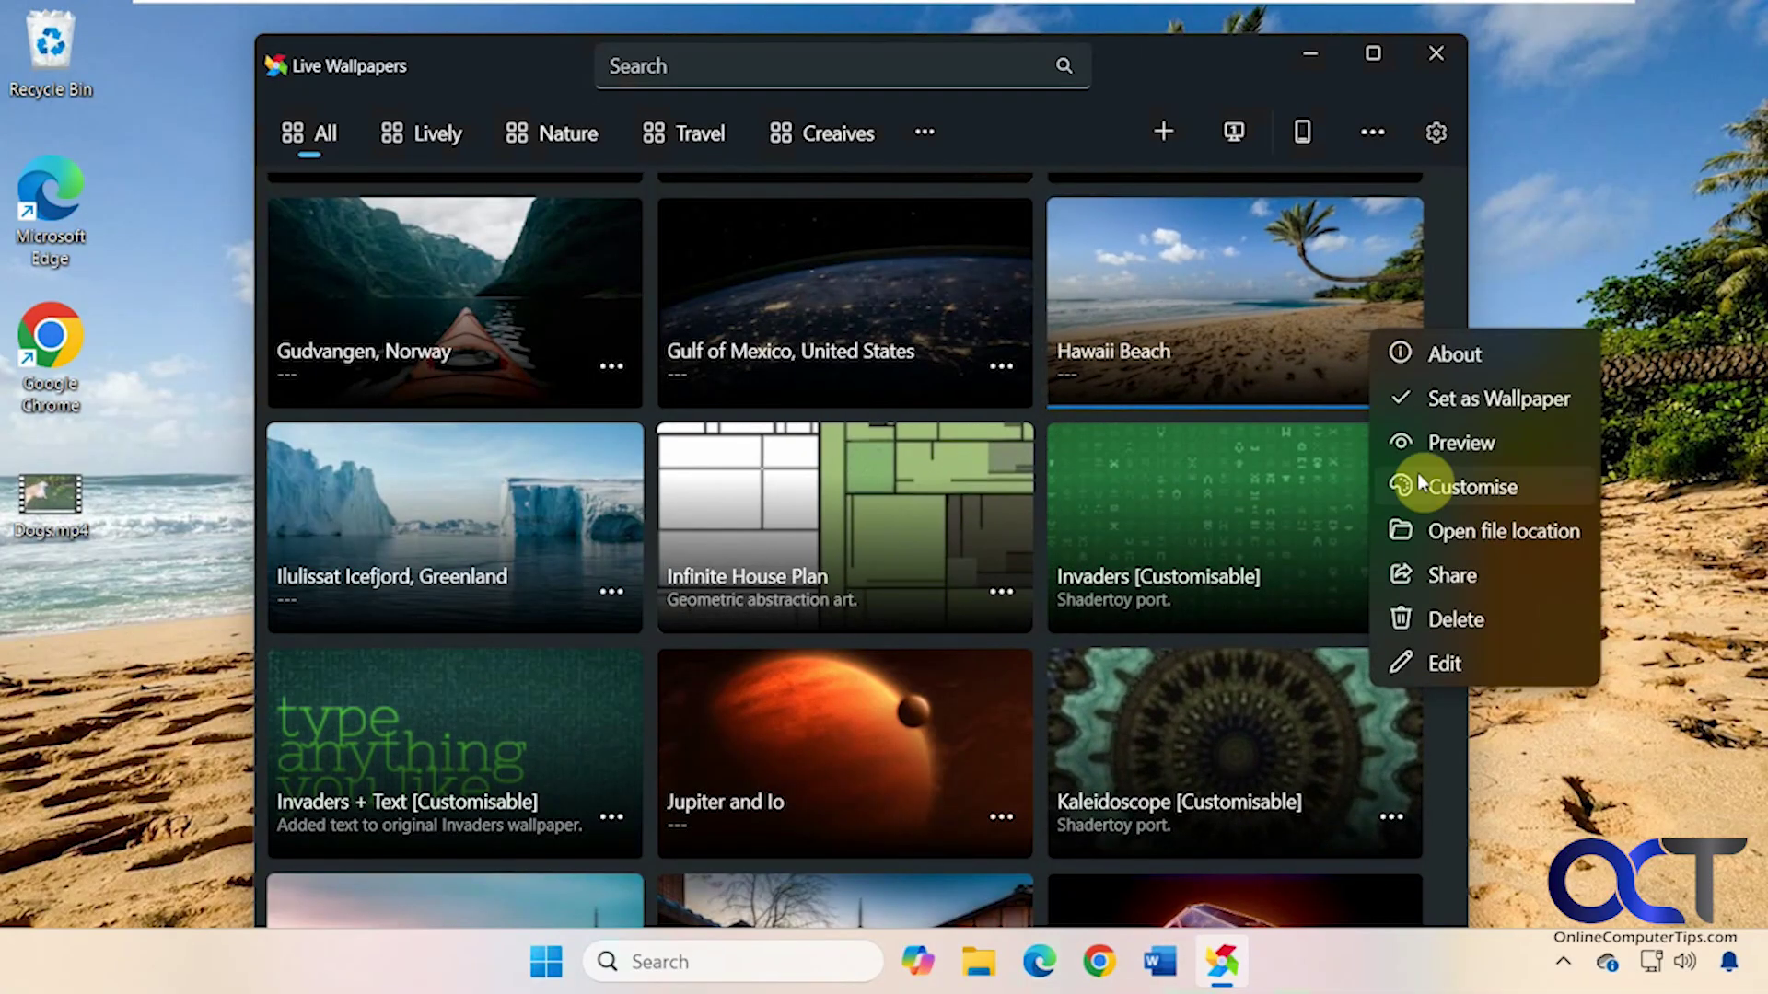
pyautogui.click(1433, 617)
pyautogui.click(775, 716)
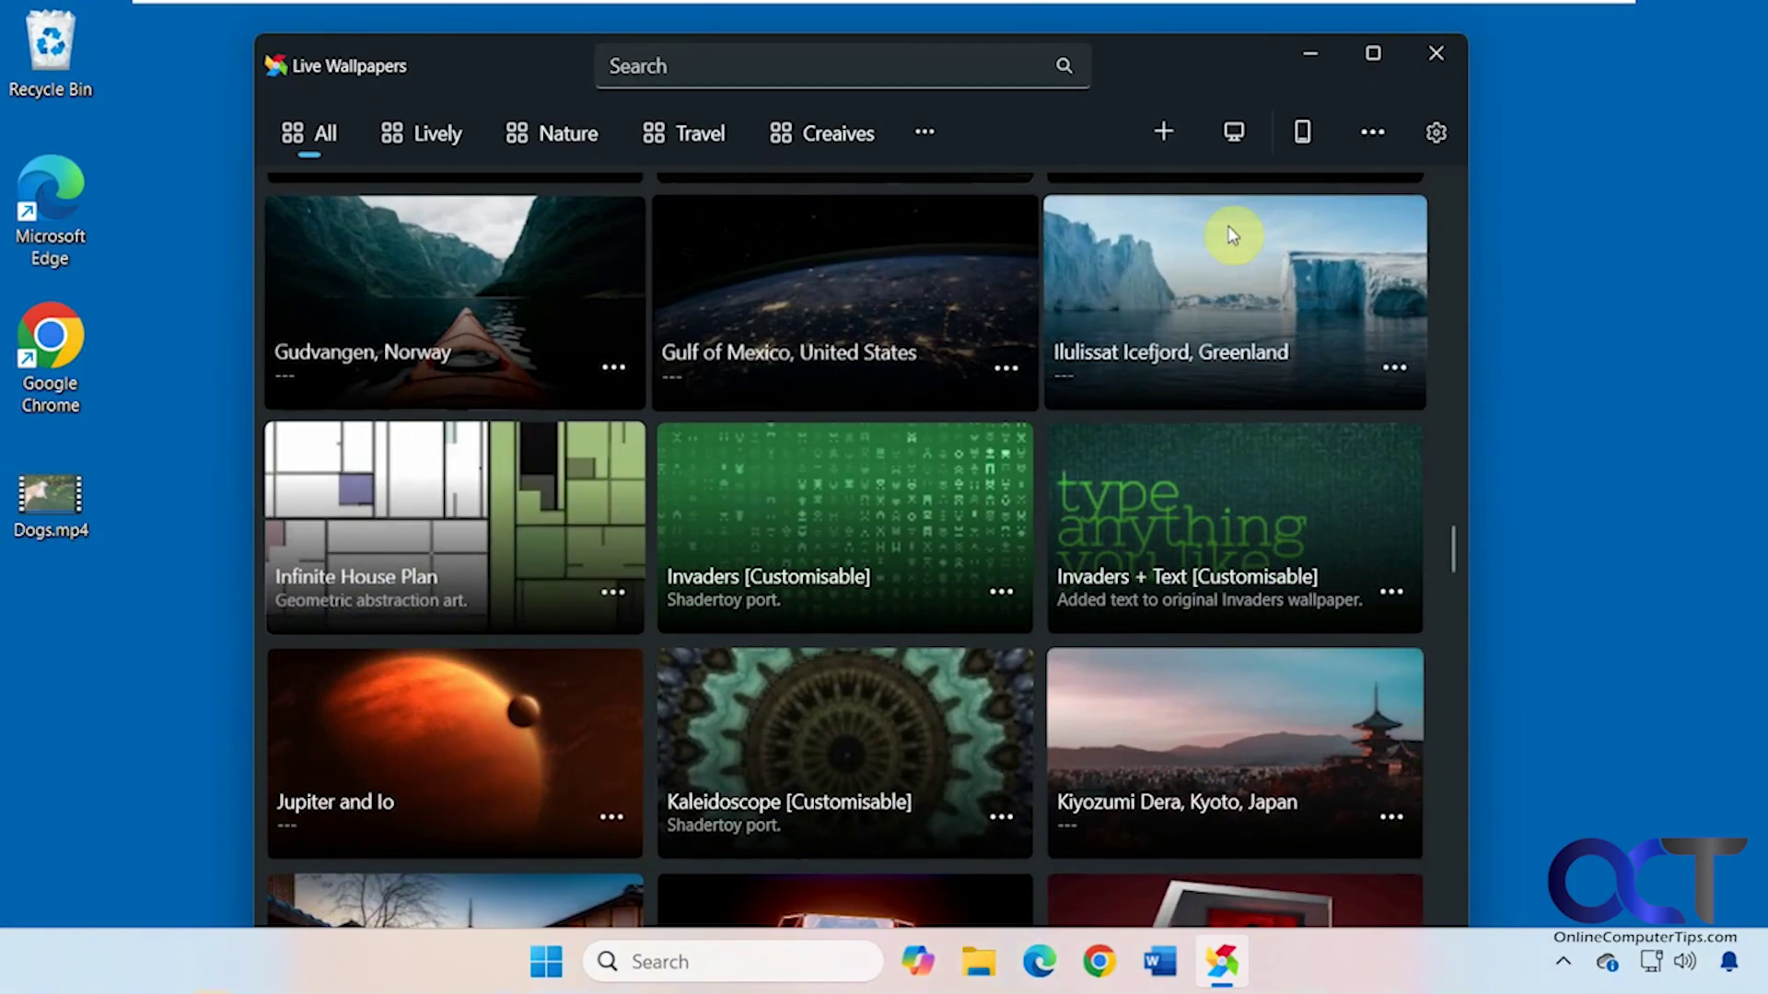
# Add Dogs.mp4 to the library as the Dogs wallpaper and set it playing on the desktop
pyautogui.click(1166, 135)
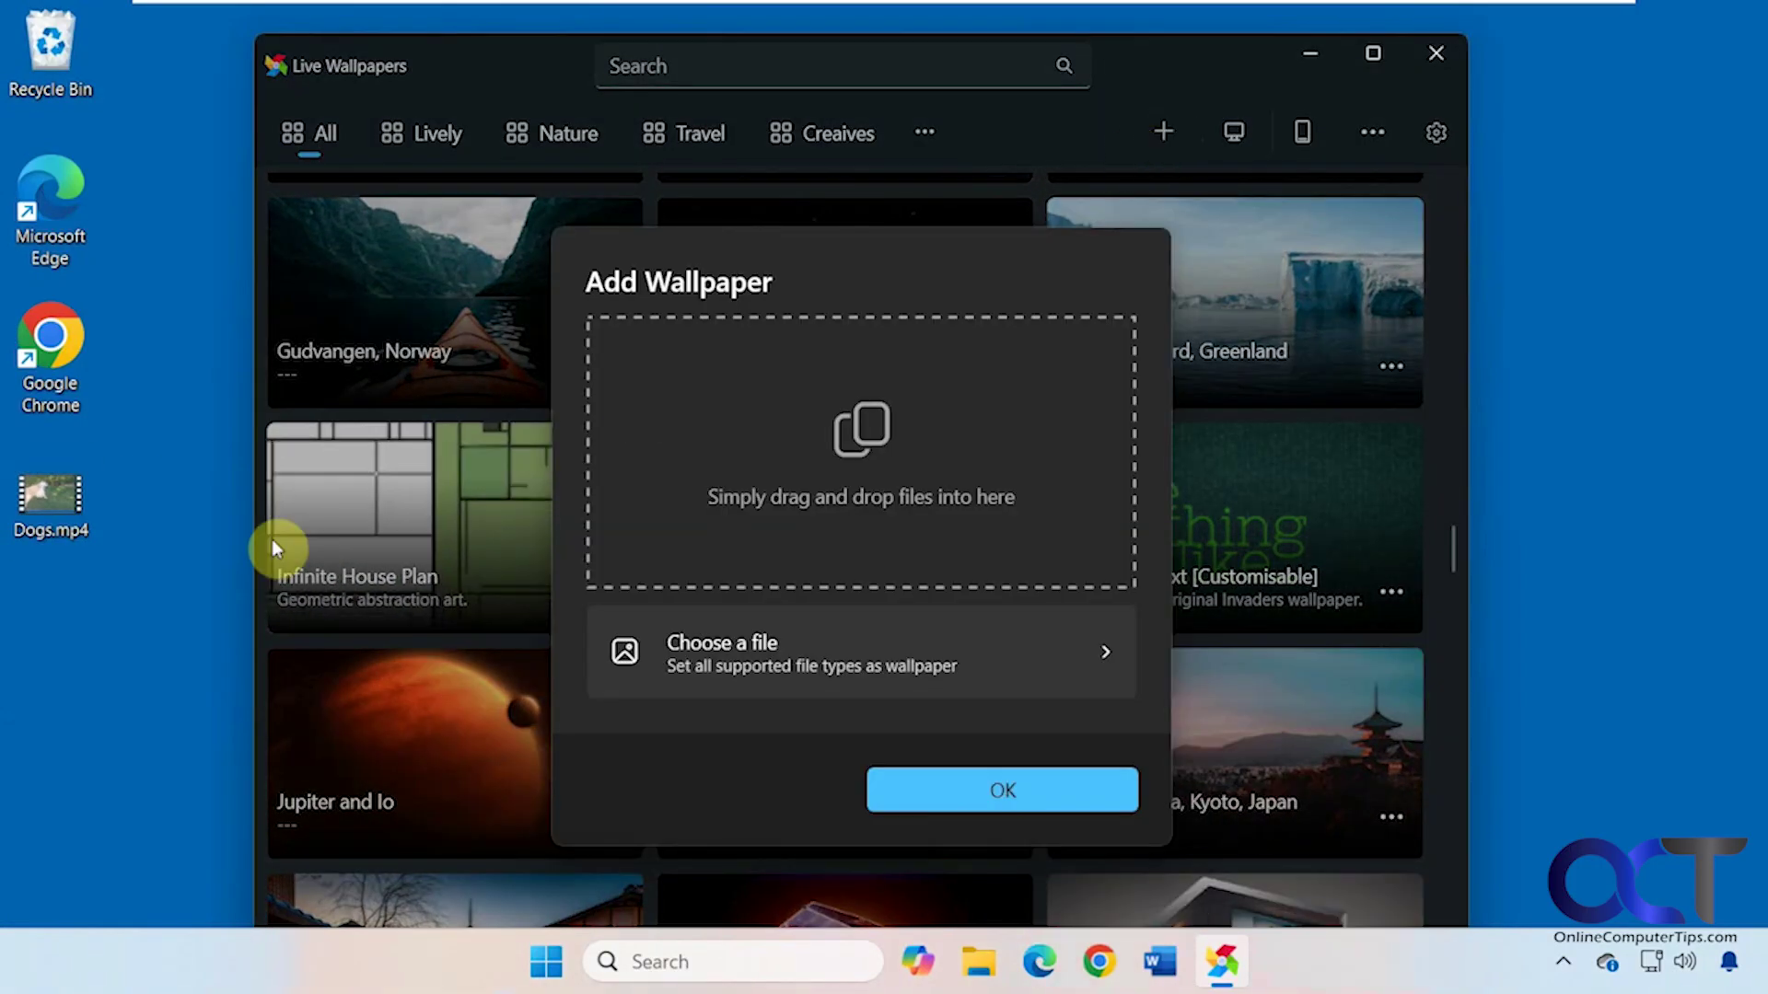
pyautogui.moveTo(810, 513); pyautogui.dragTo(833, 505)
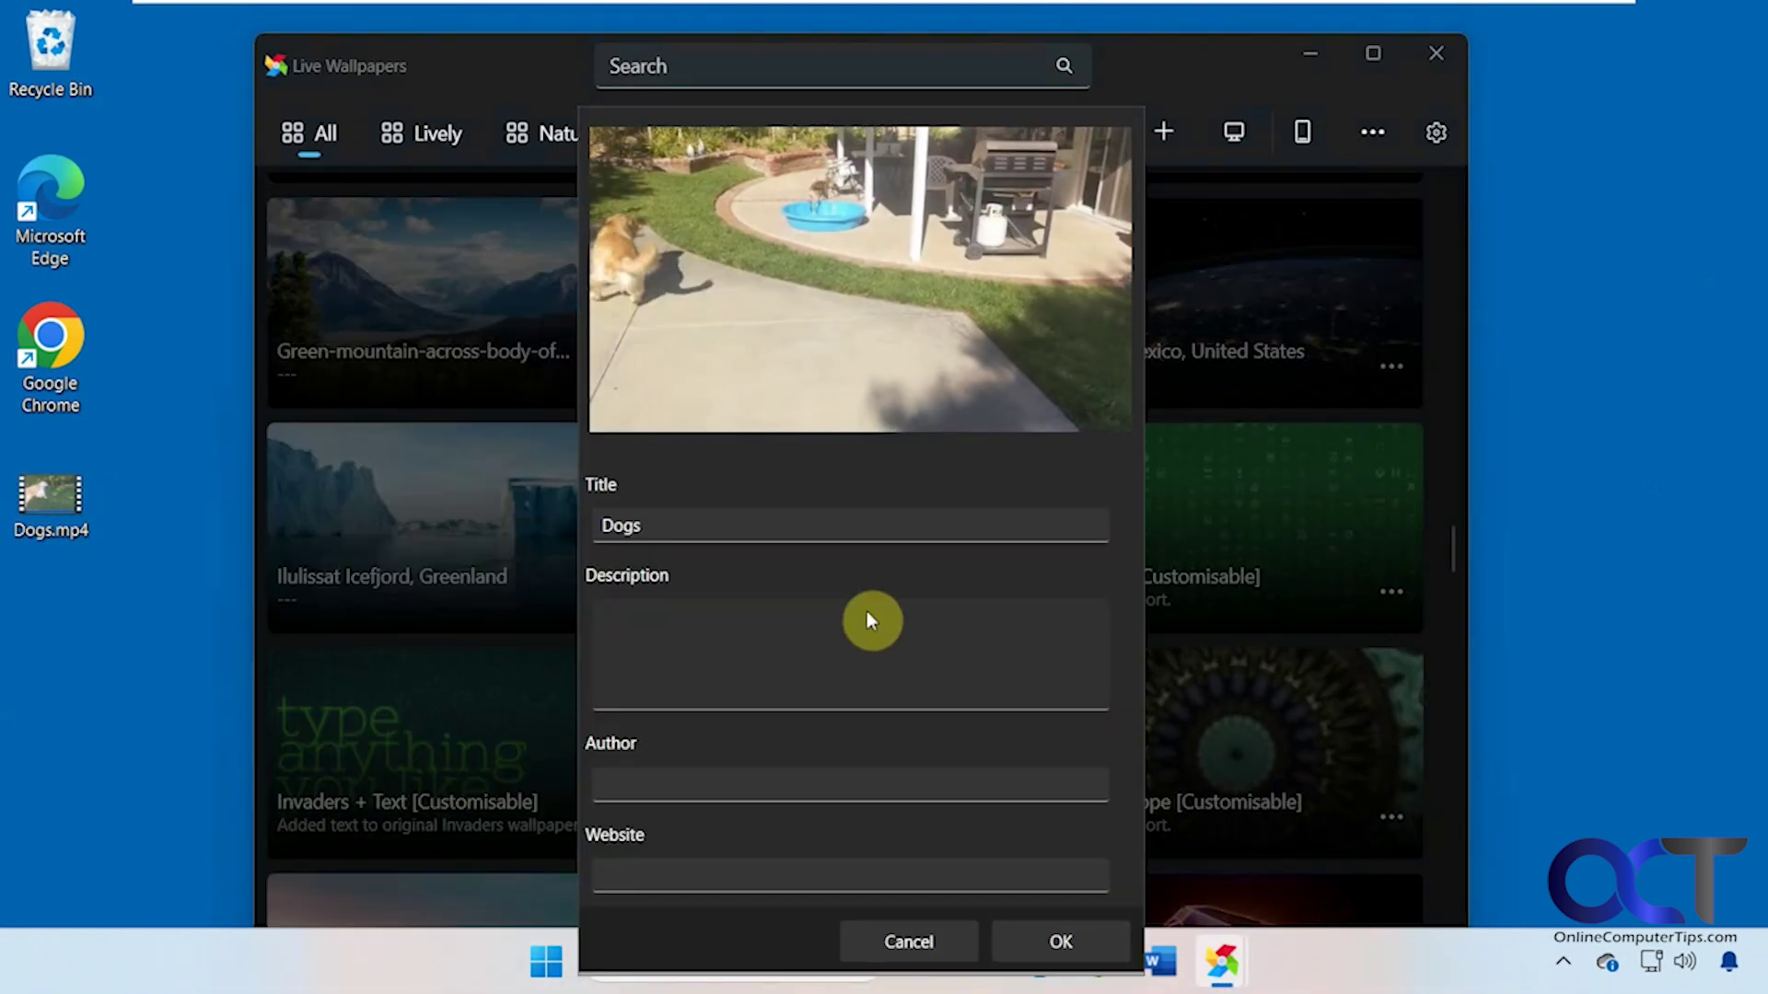
pyautogui.click(1038, 939)
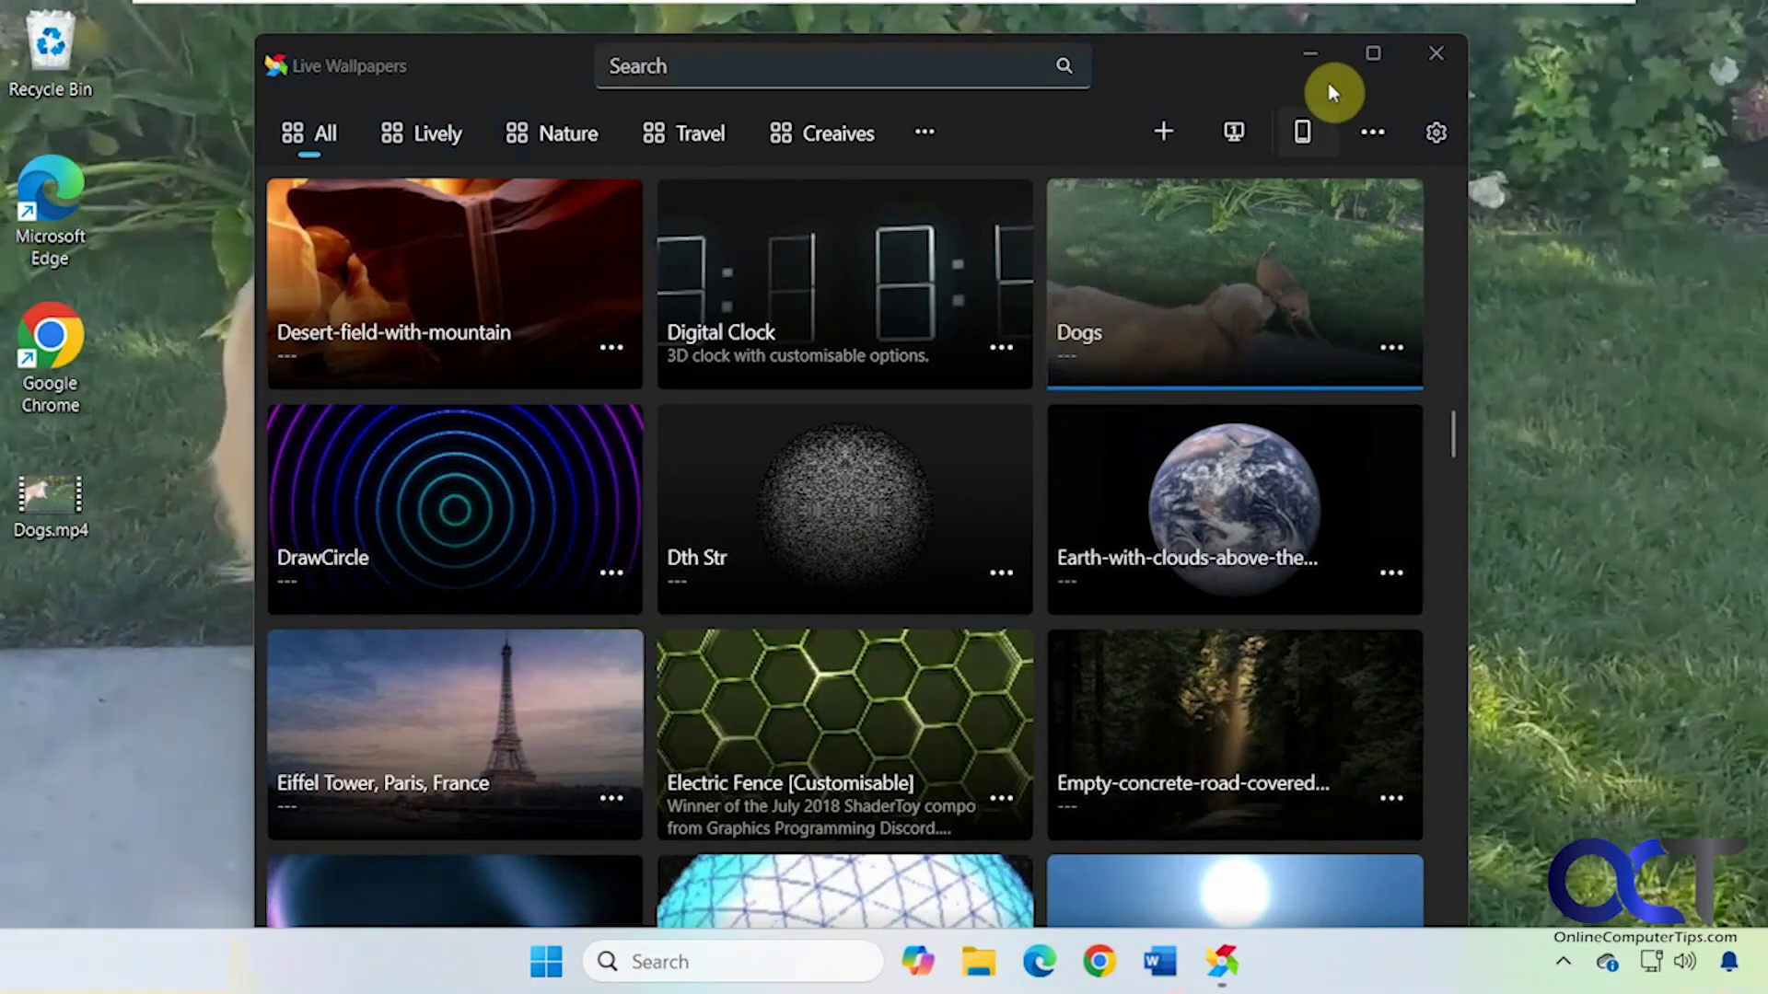
# Minimize the library to view the Dogs video wallpaper, reopen it, and dismiss the Dogs tile's options
pyautogui.click(1311, 57)
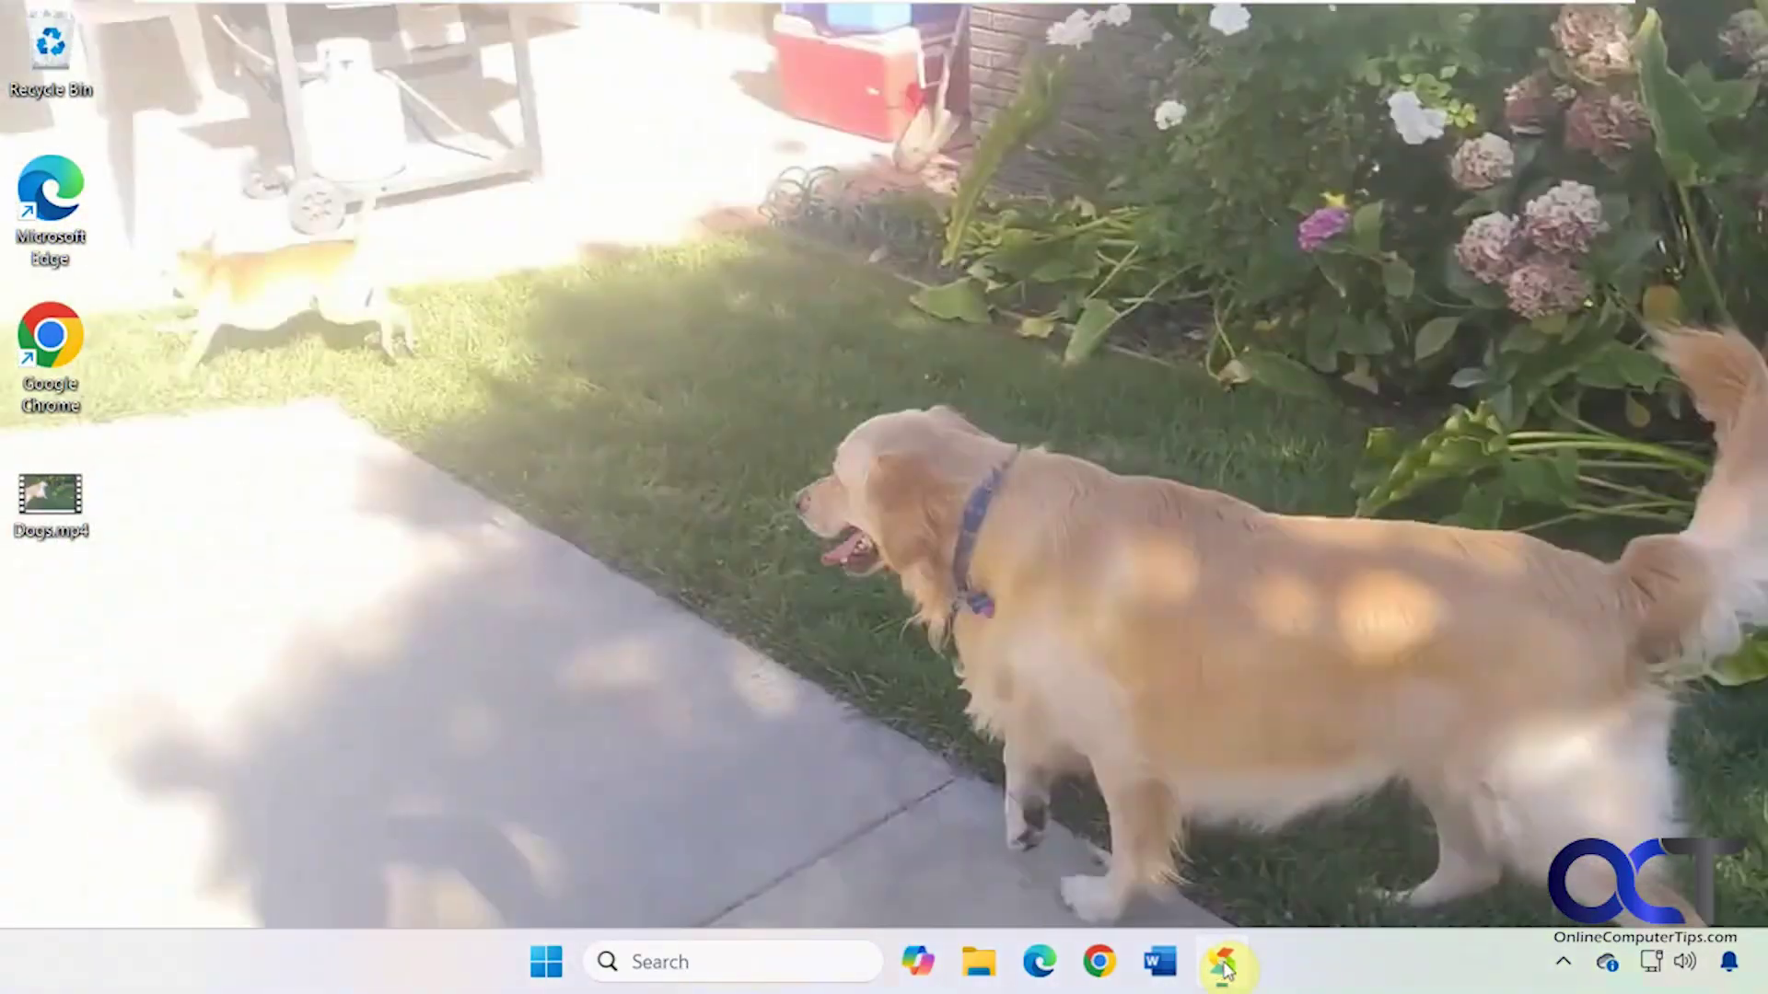
pyautogui.click(1224, 966)
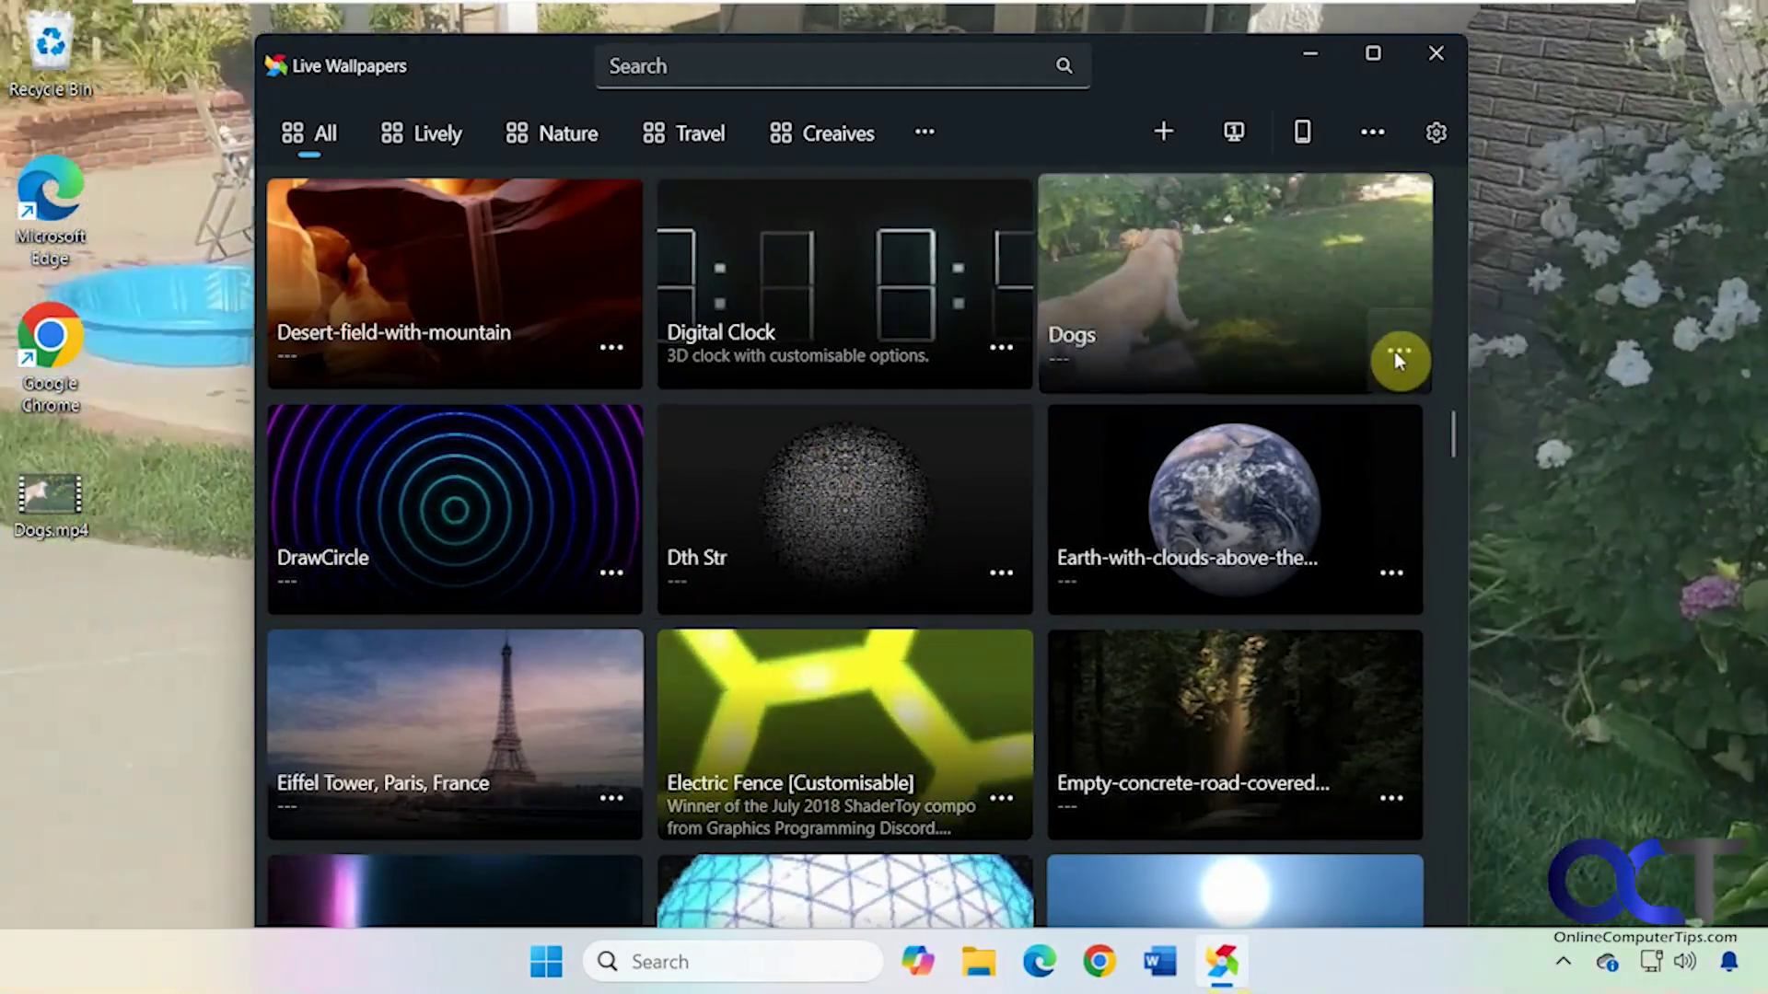
pyautogui.click(1393, 349)
pyautogui.press('Escape')
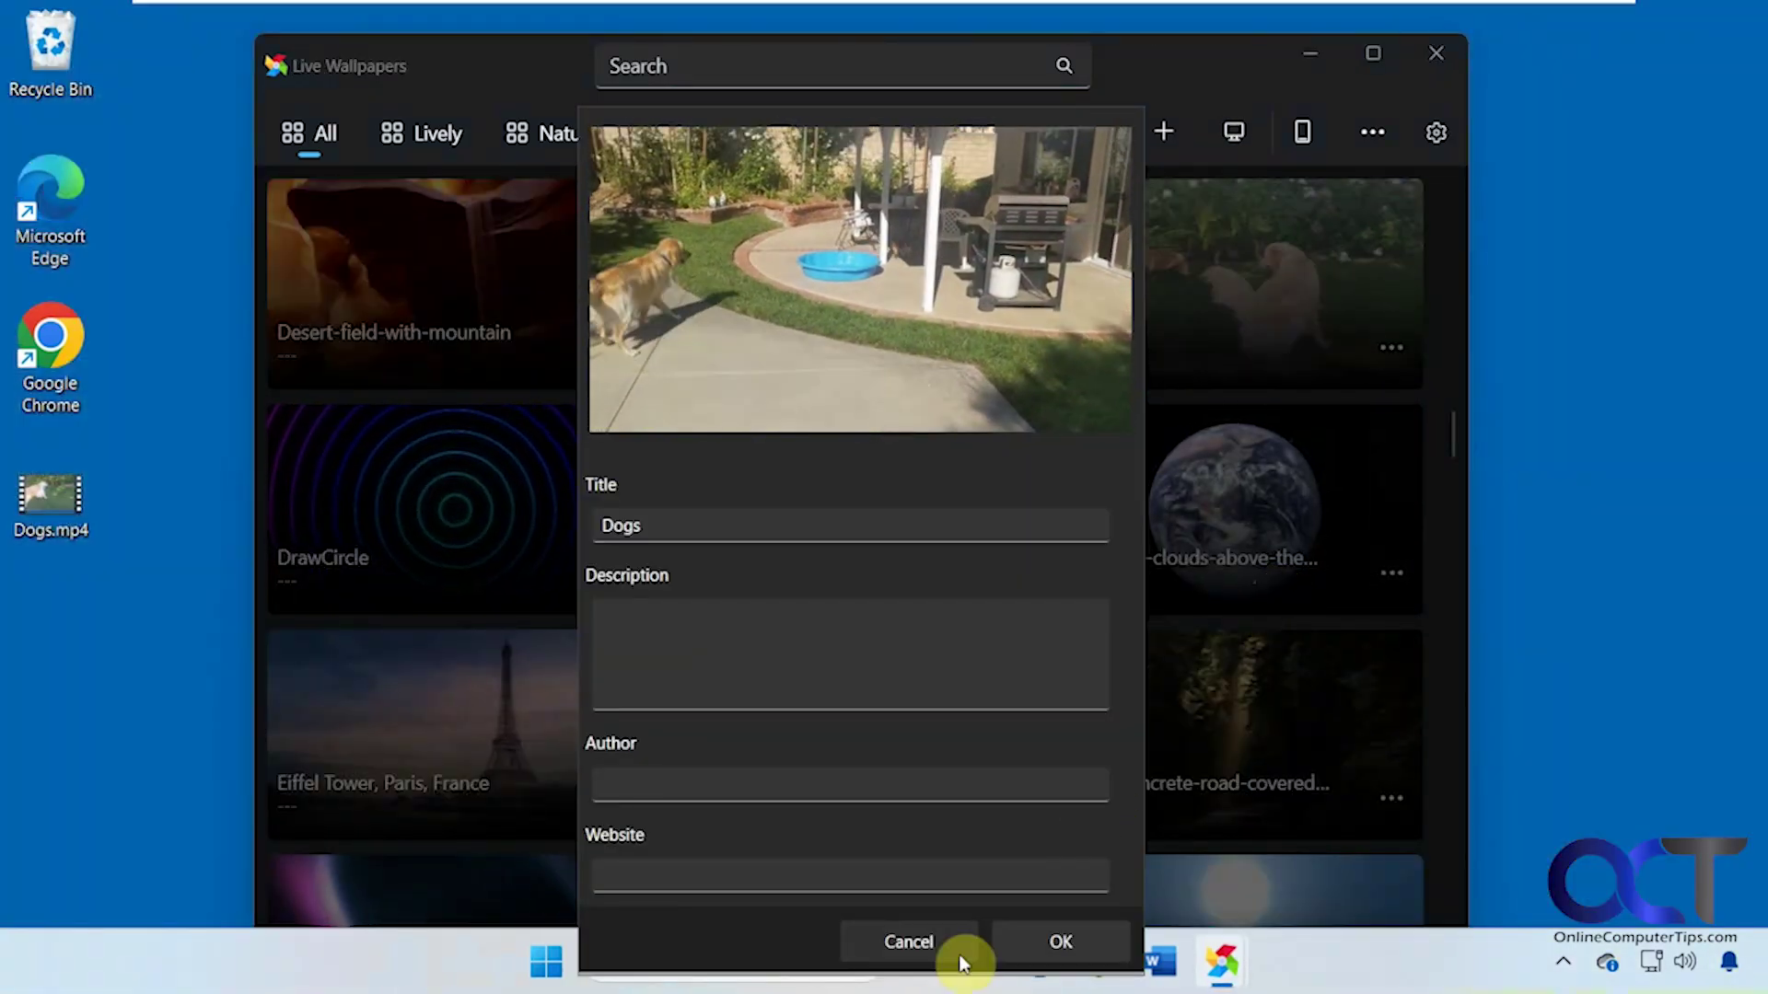
pyautogui.click(959, 954)
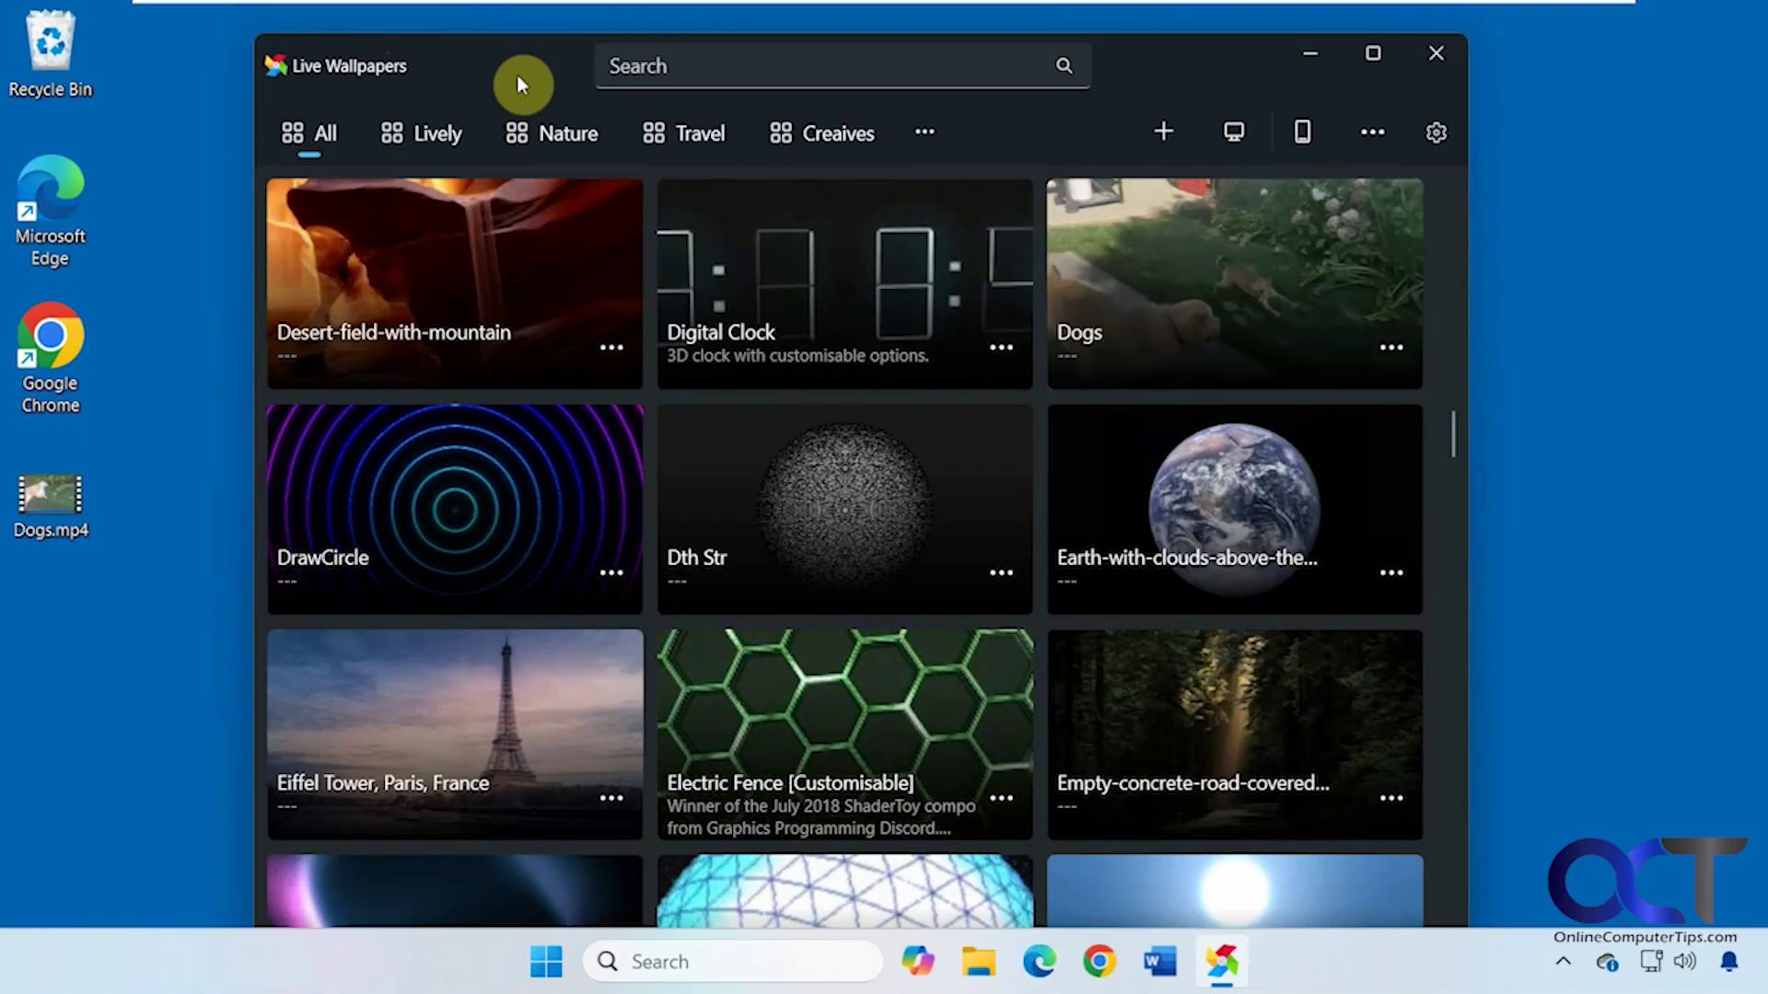
# Open Task Manager, reapply Dogs as wallpaper, and check Live Wallpapers + uses about 27% CPU and 306 MB
pyautogui.rightClick(1315, 983)
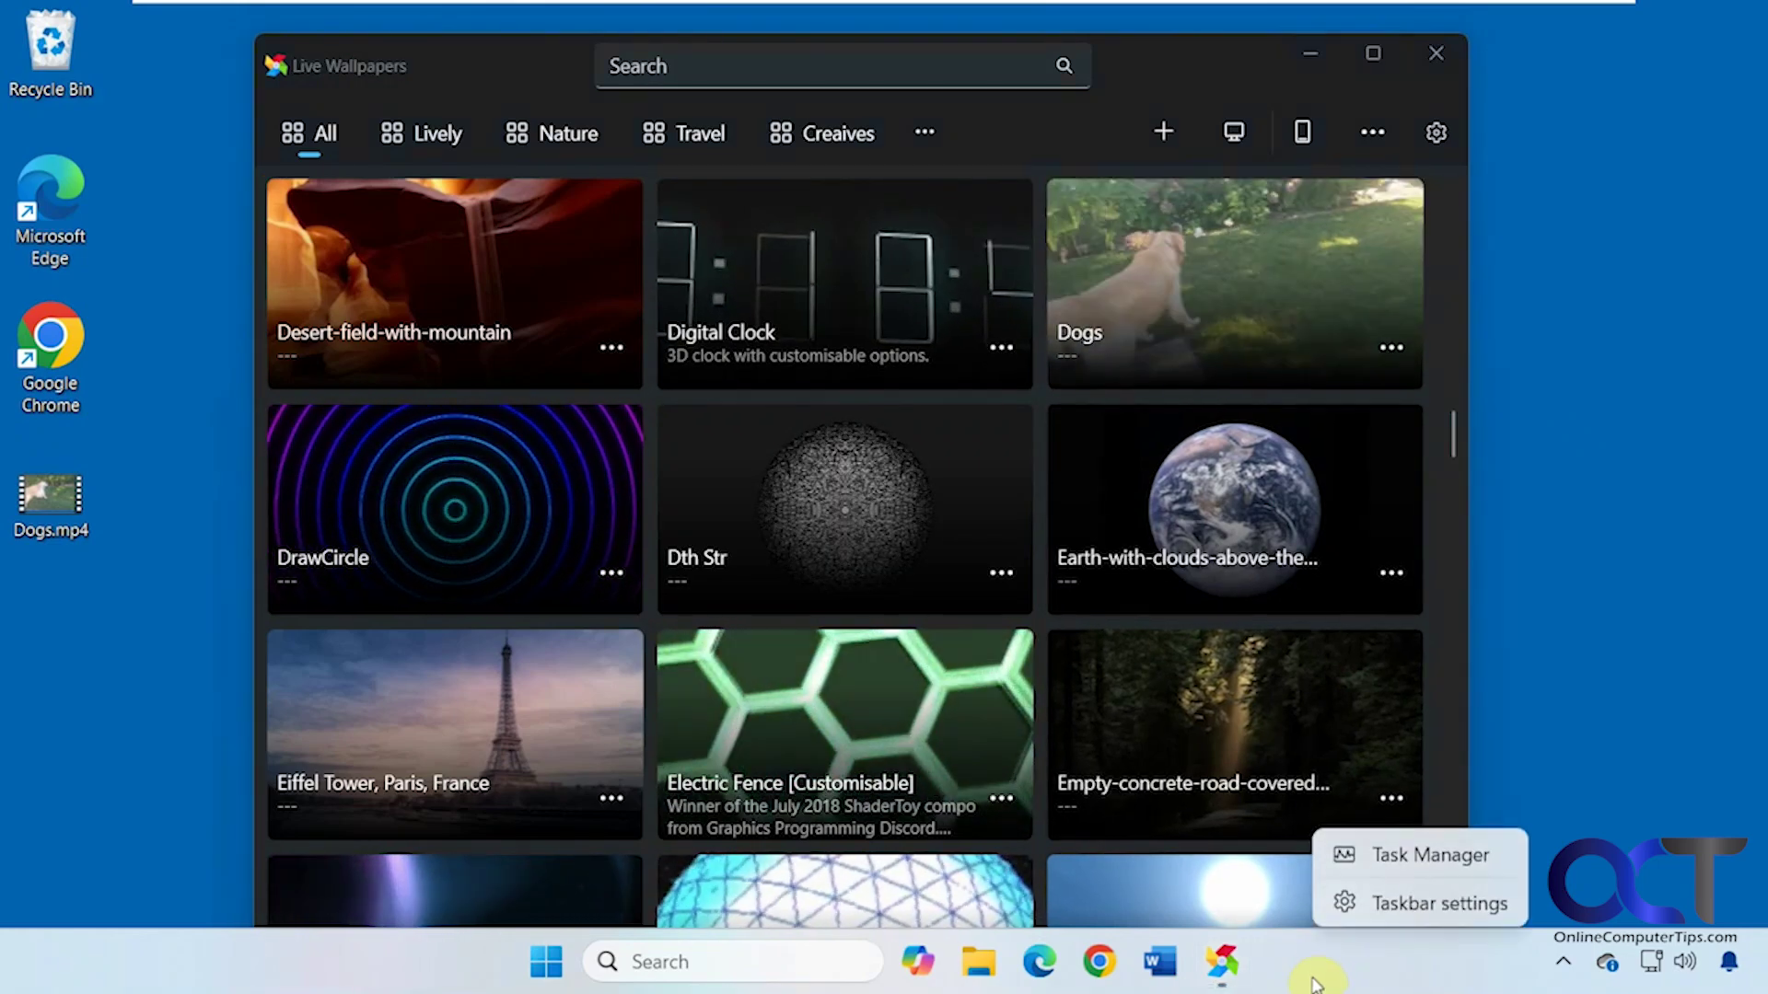
pyautogui.click(1425, 860)
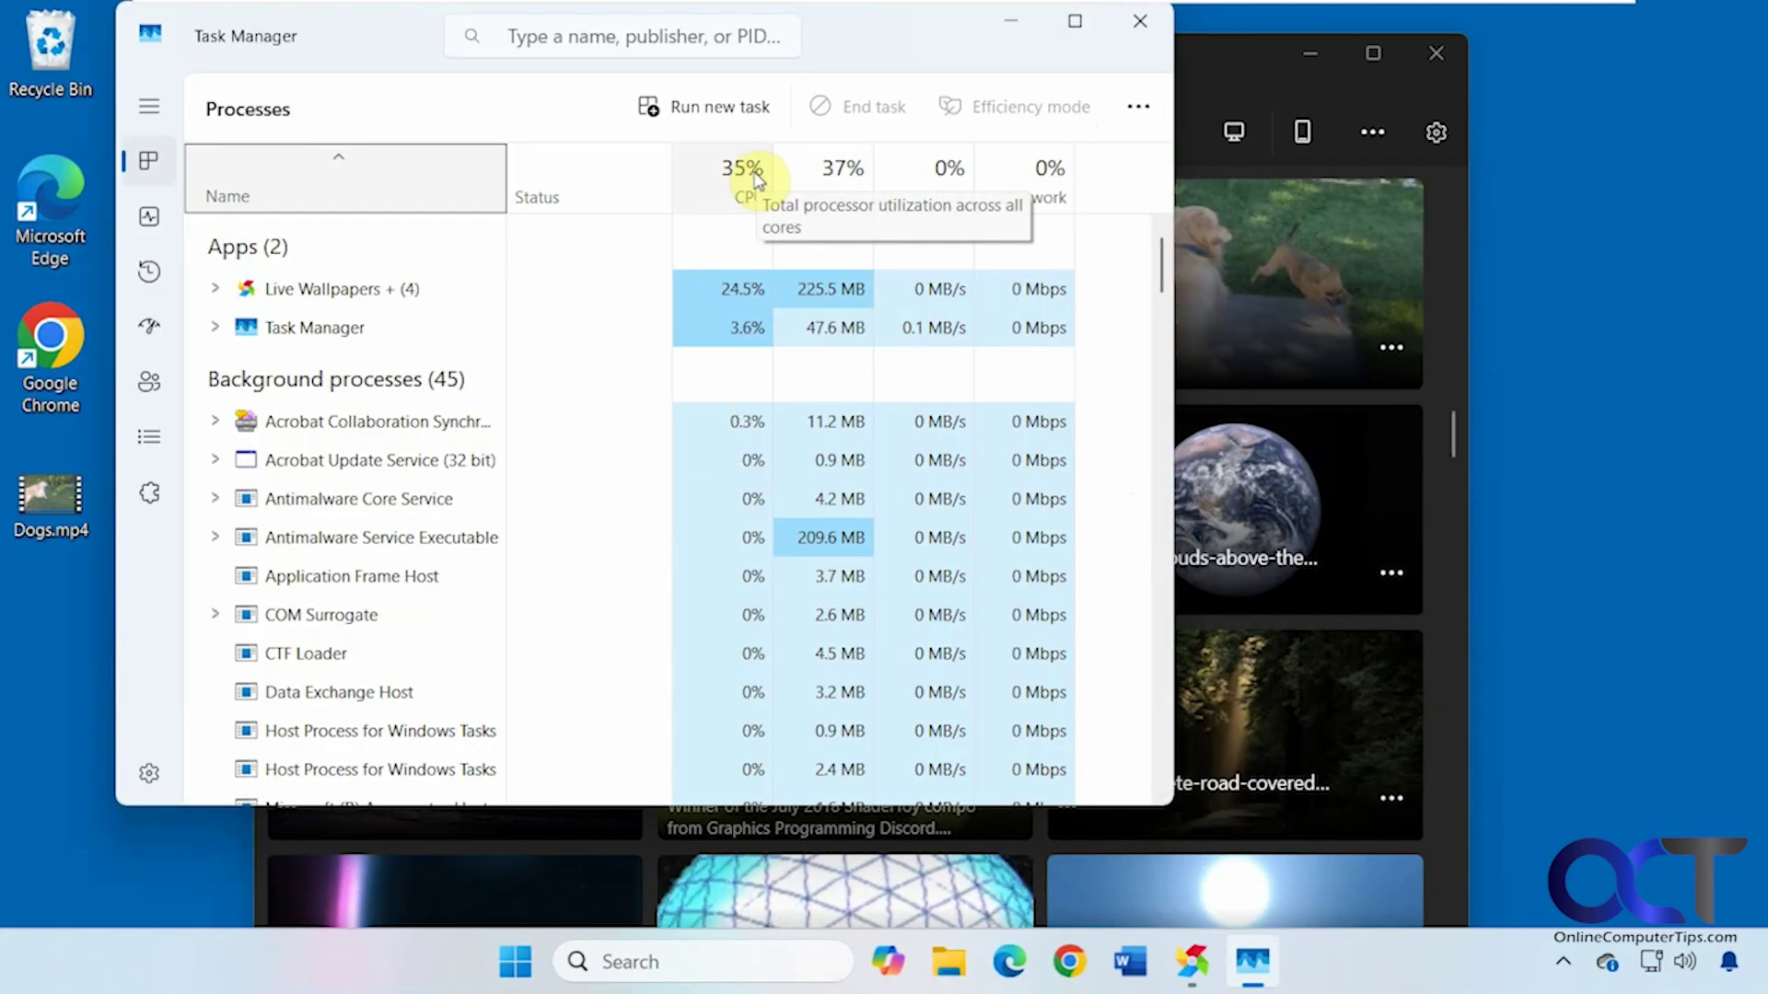
pyautogui.click(1219, 63)
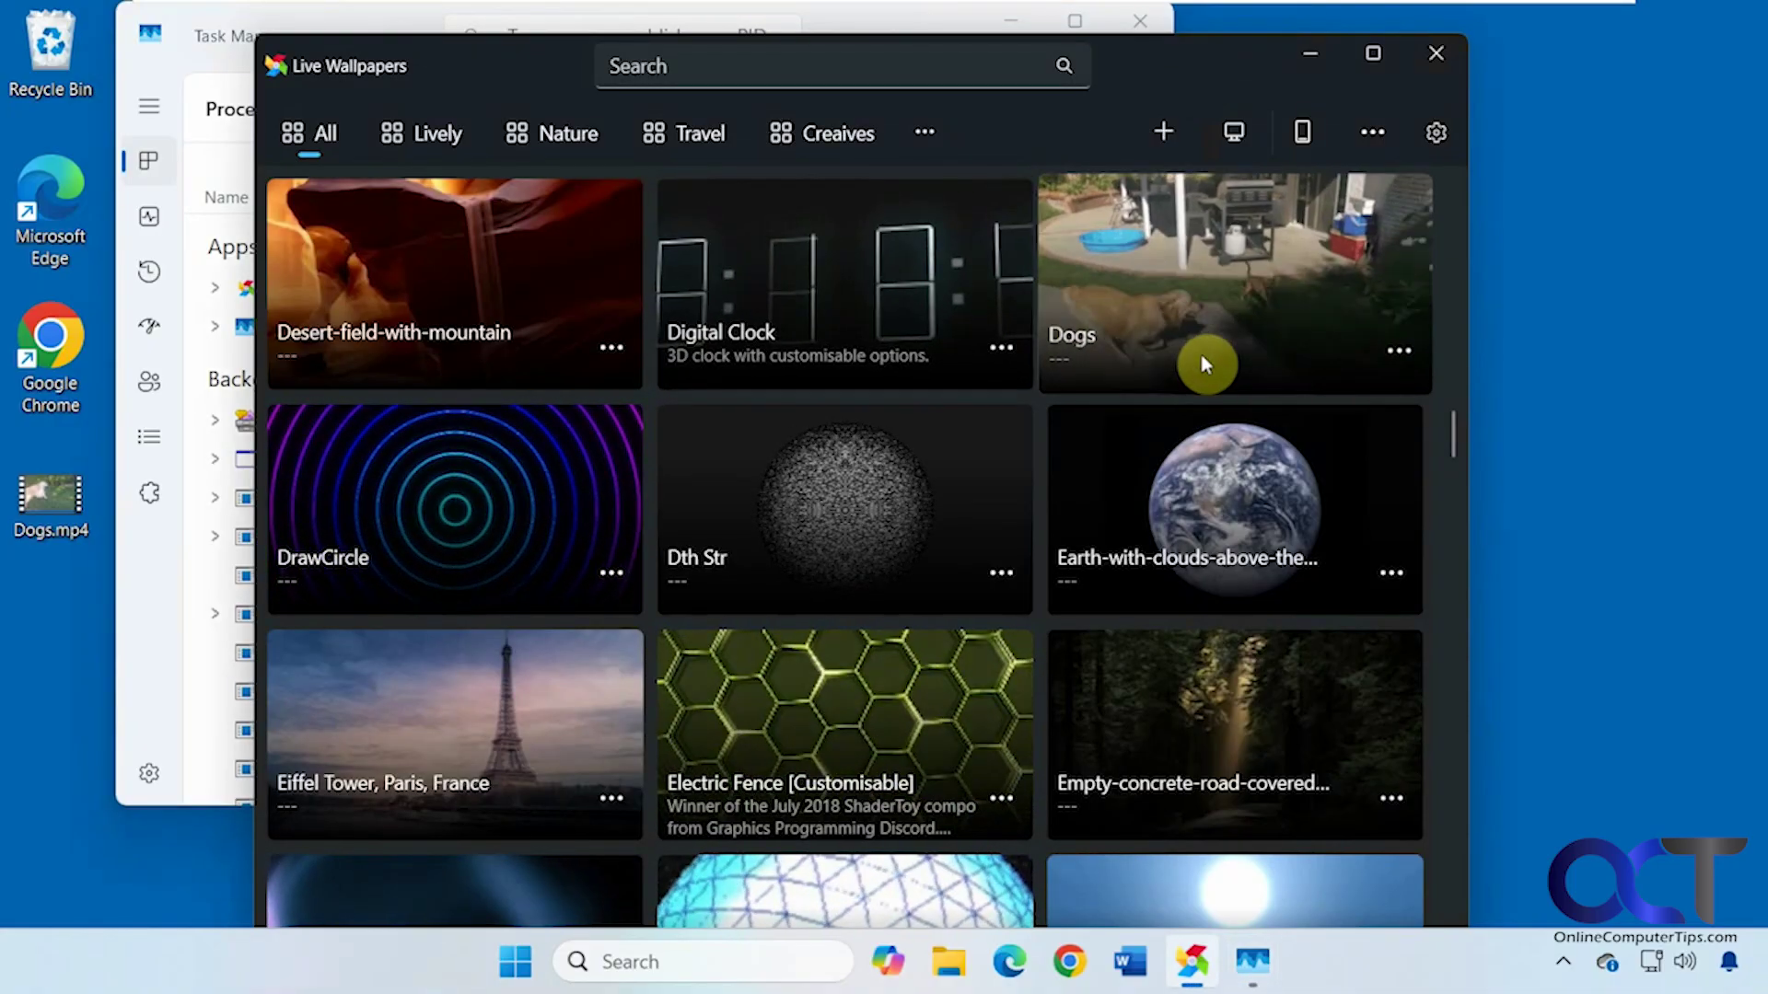
pyautogui.click(1258, 334)
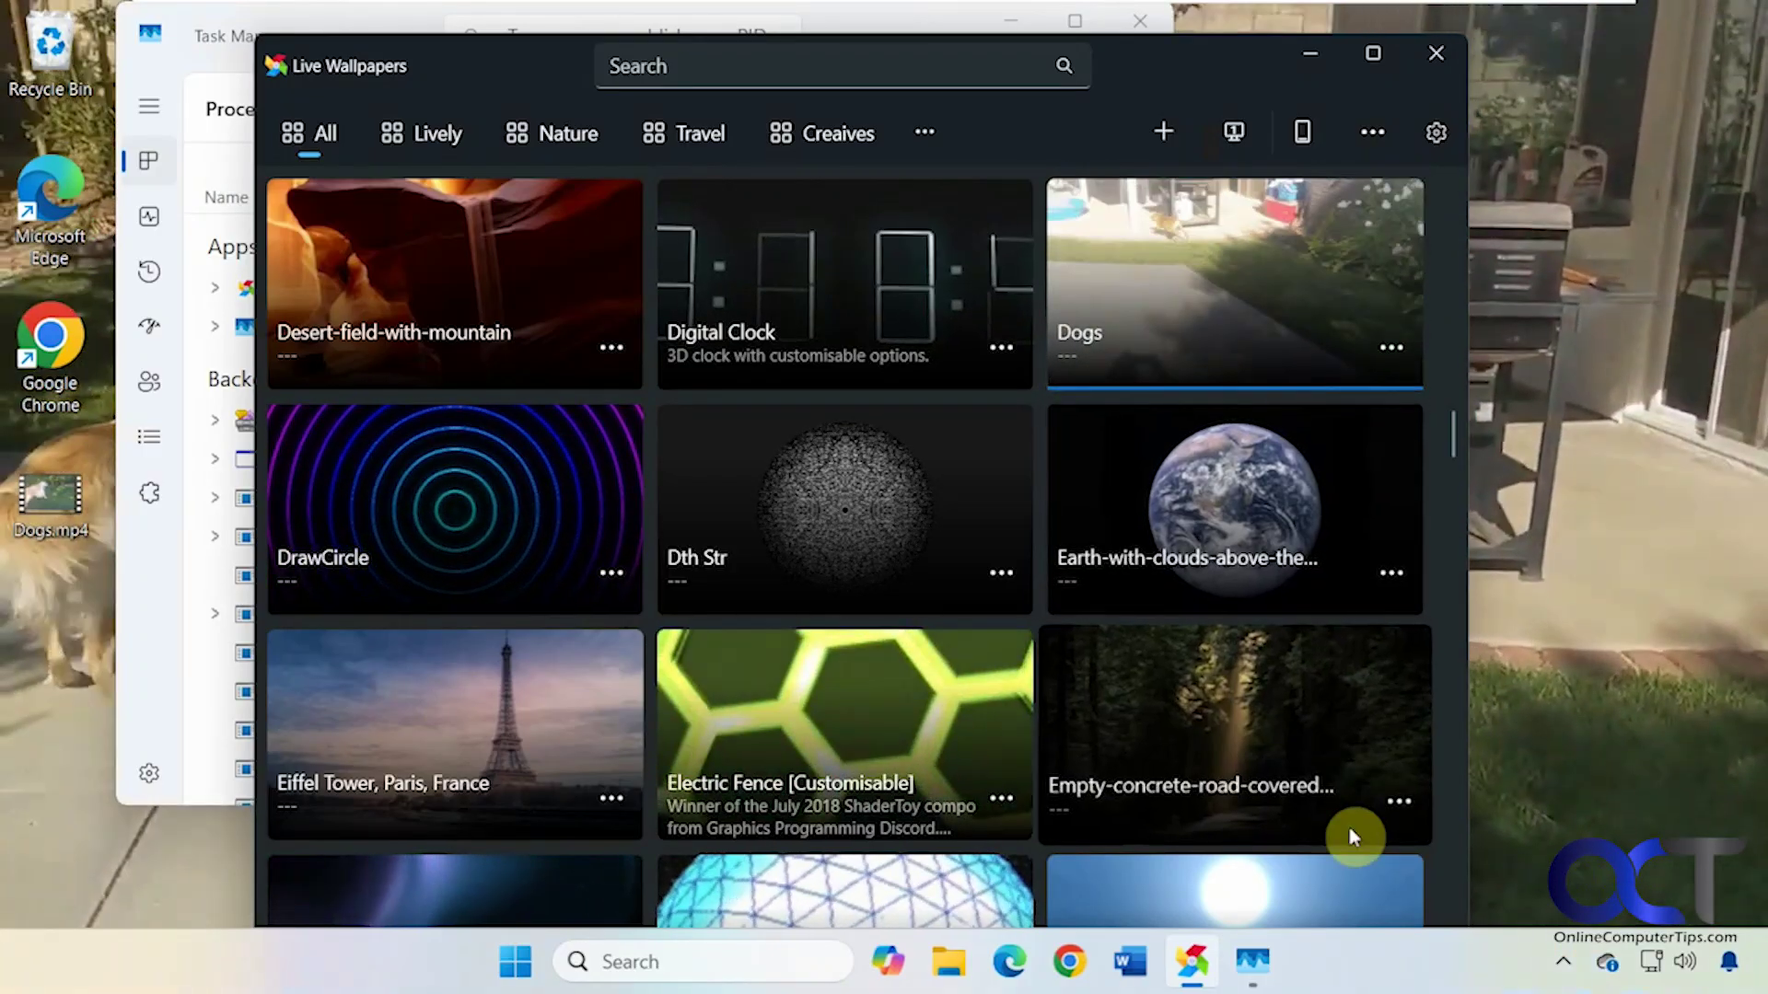
pyautogui.click(1255, 967)
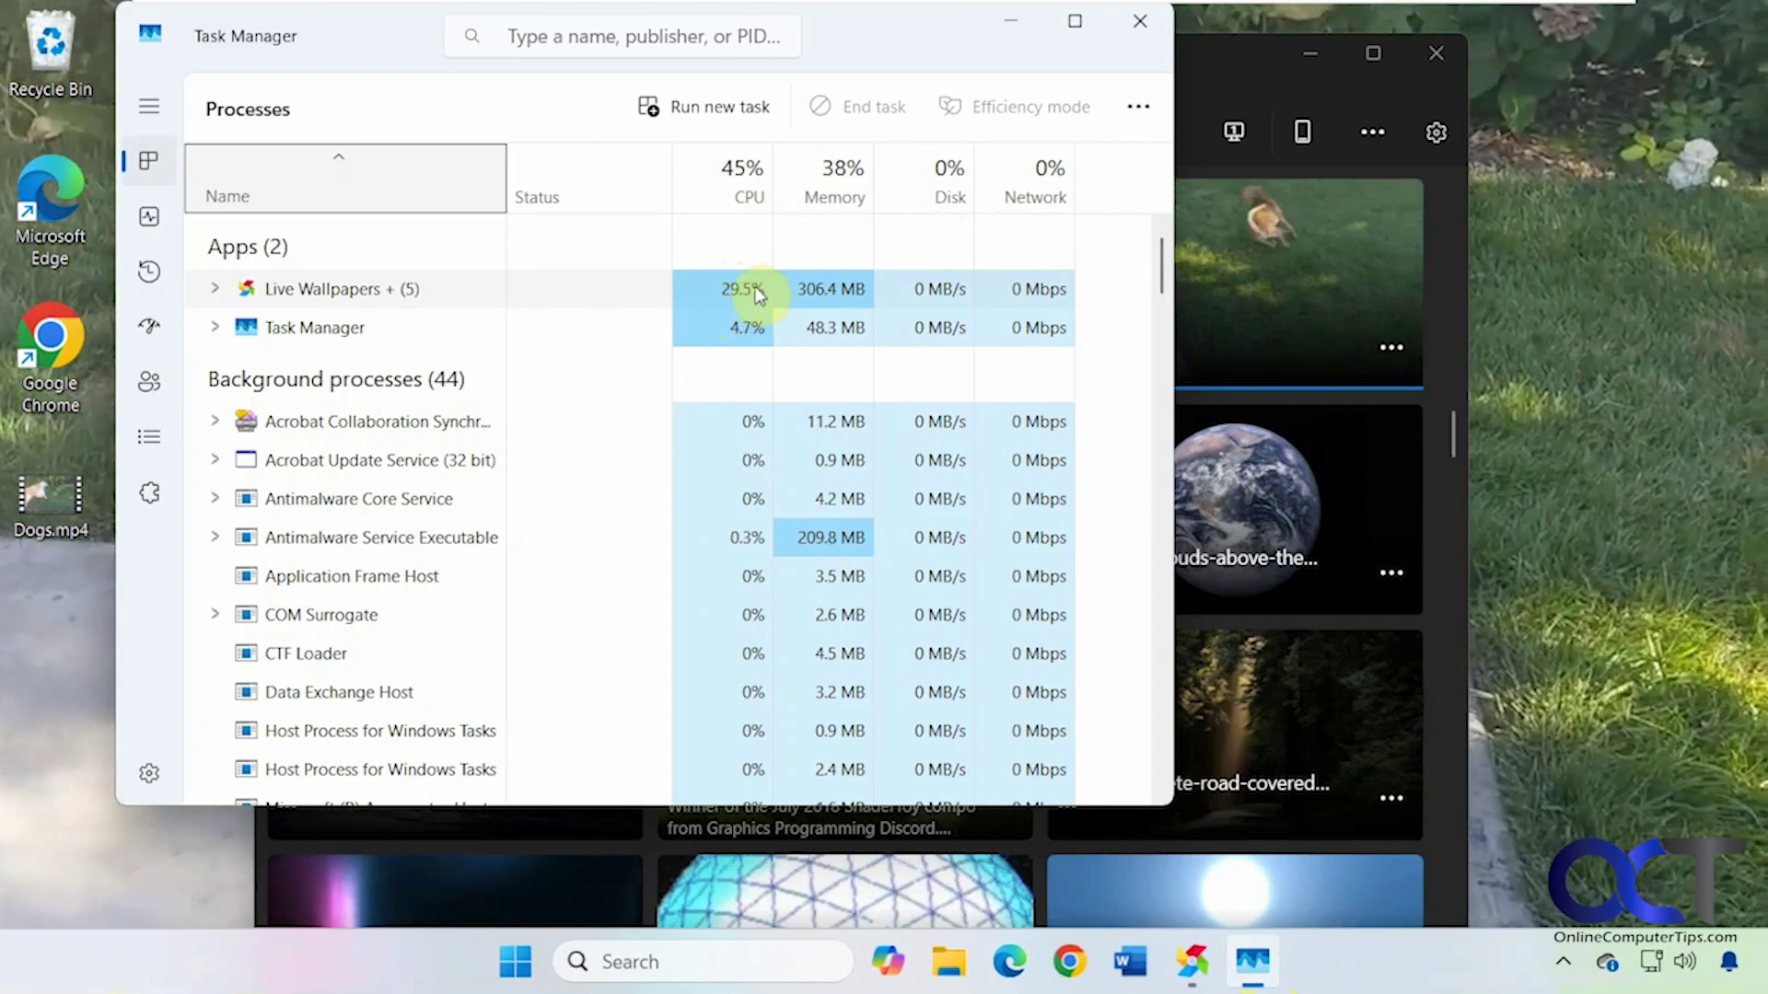
pyautogui.click(1013, 28)
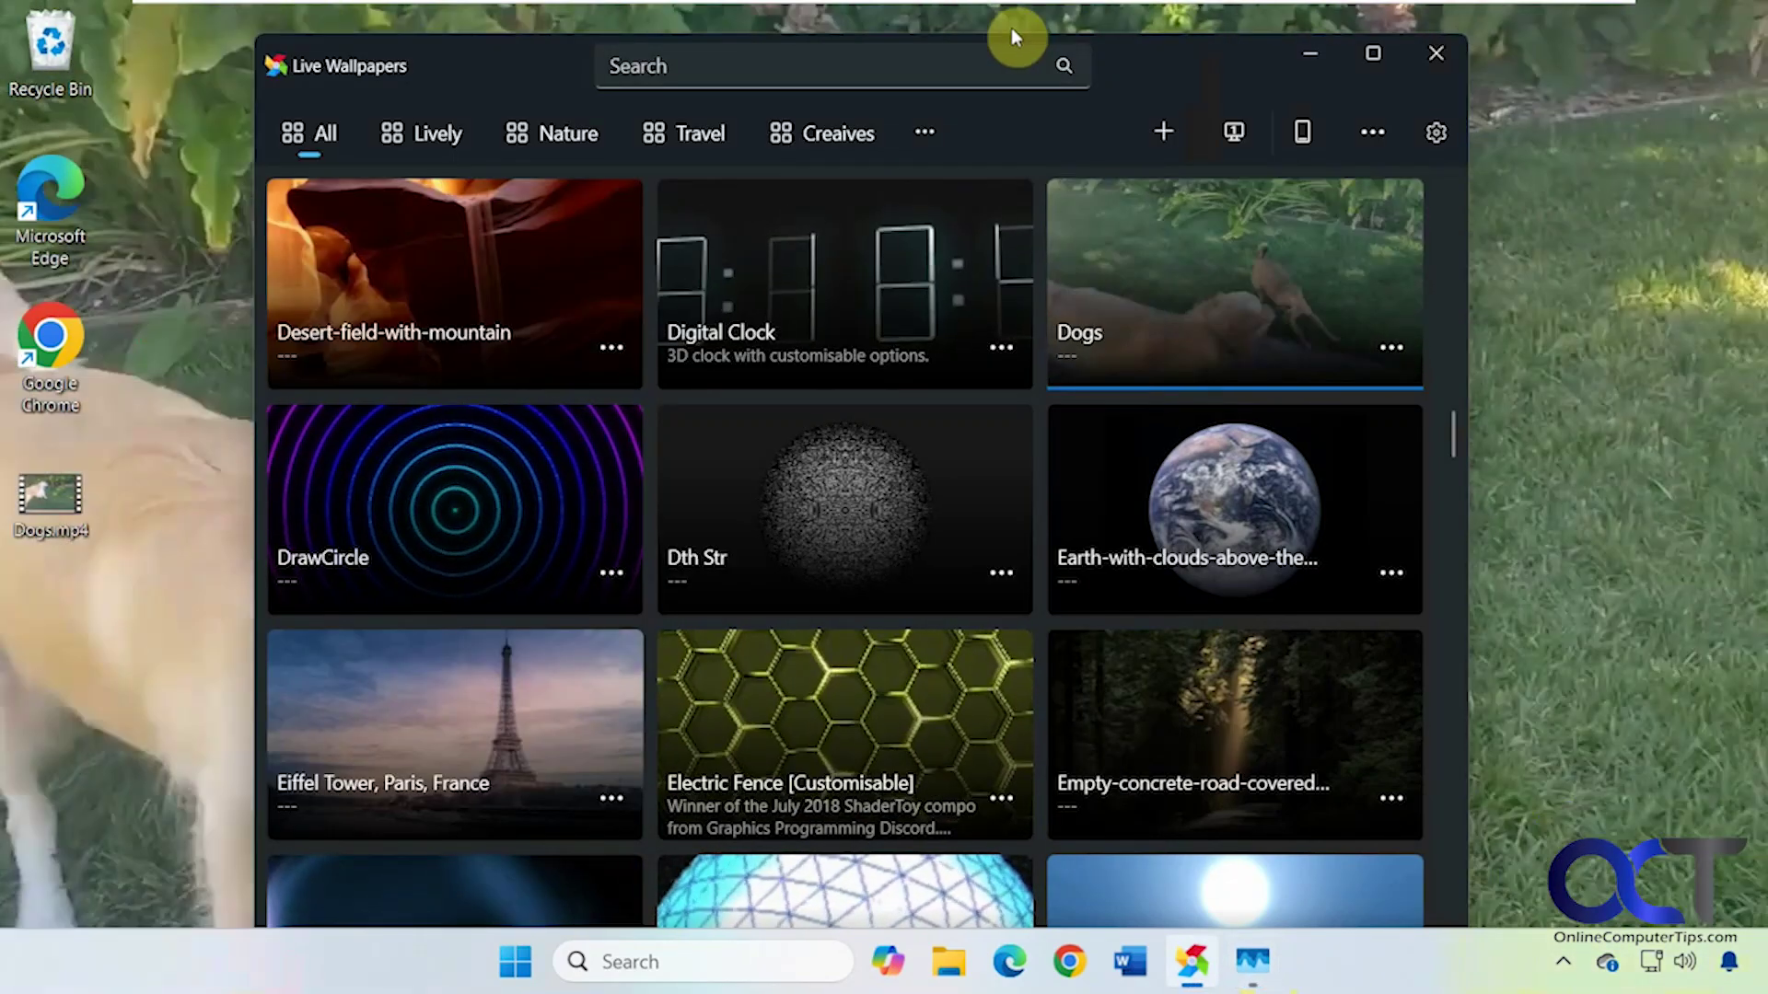